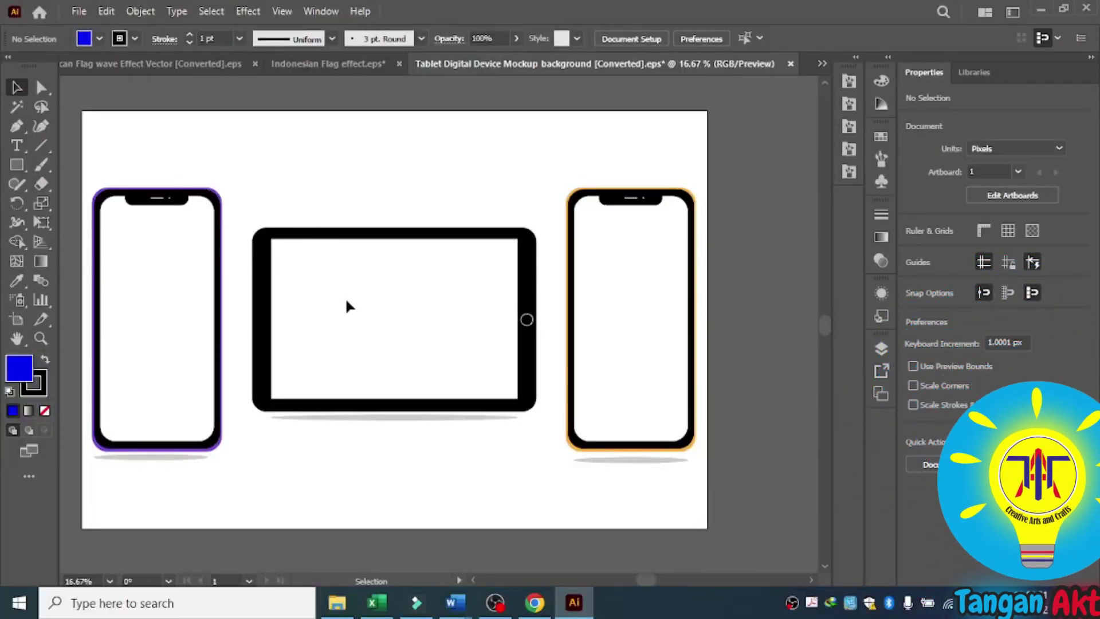
# Step: Add a new artboard below the device outlines, sized 3000 × 2000 px
pyautogui.scroll(-2, 345, 297)
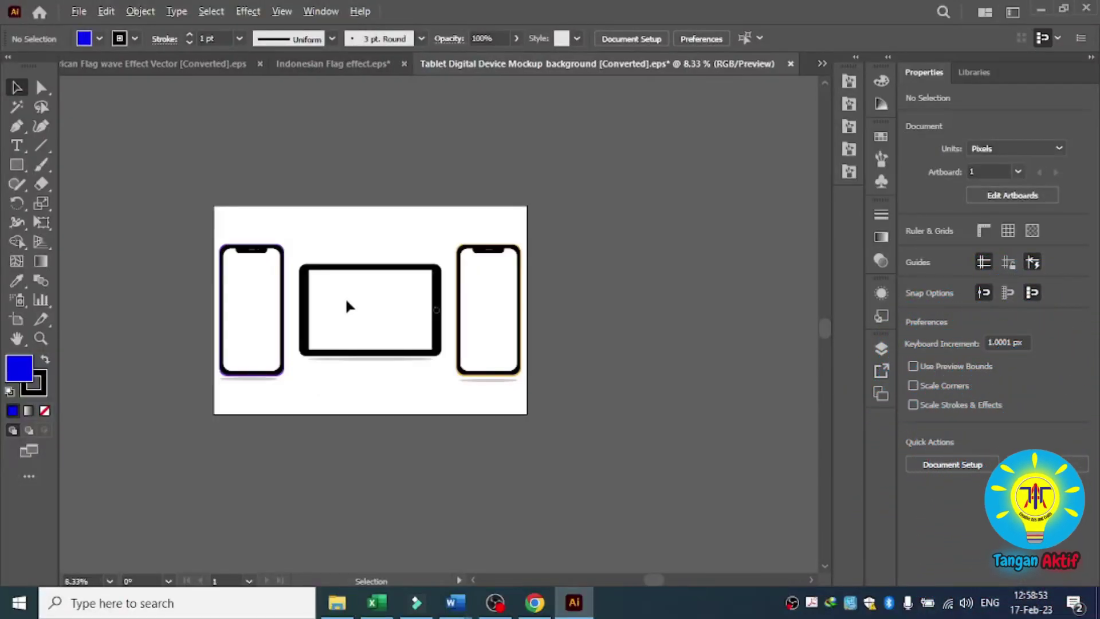
pyautogui.click(17, 338)
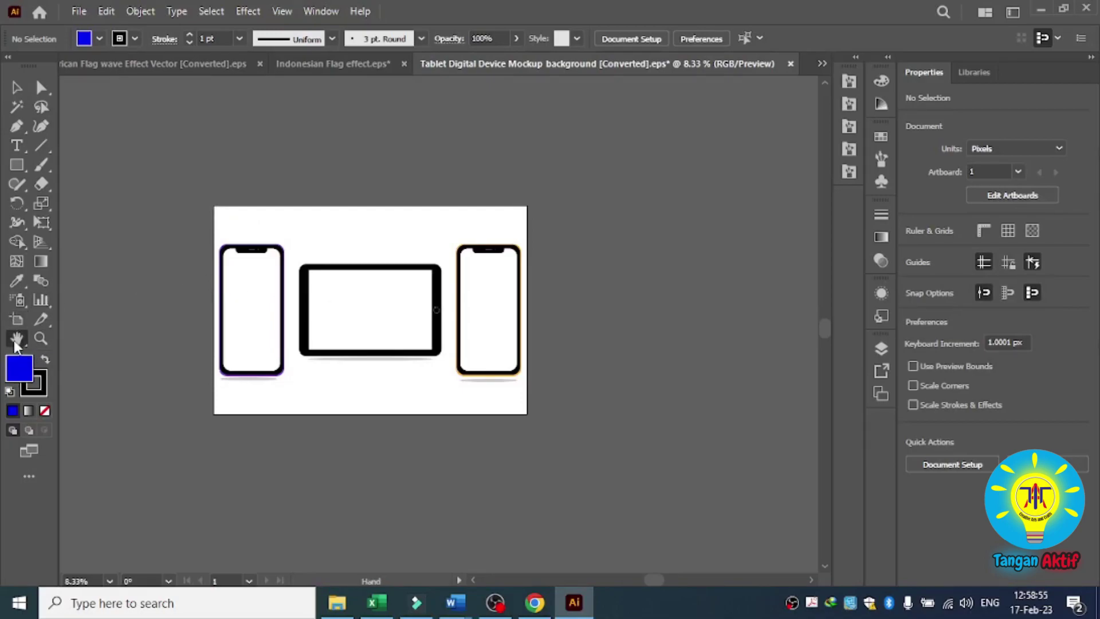
pyautogui.moveTo(342, 223)
pyautogui.mouseDown()
pyautogui.moveTo(294, 209)
pyautogui.moveTo(211, 118)
pyautogui.mouseUp()
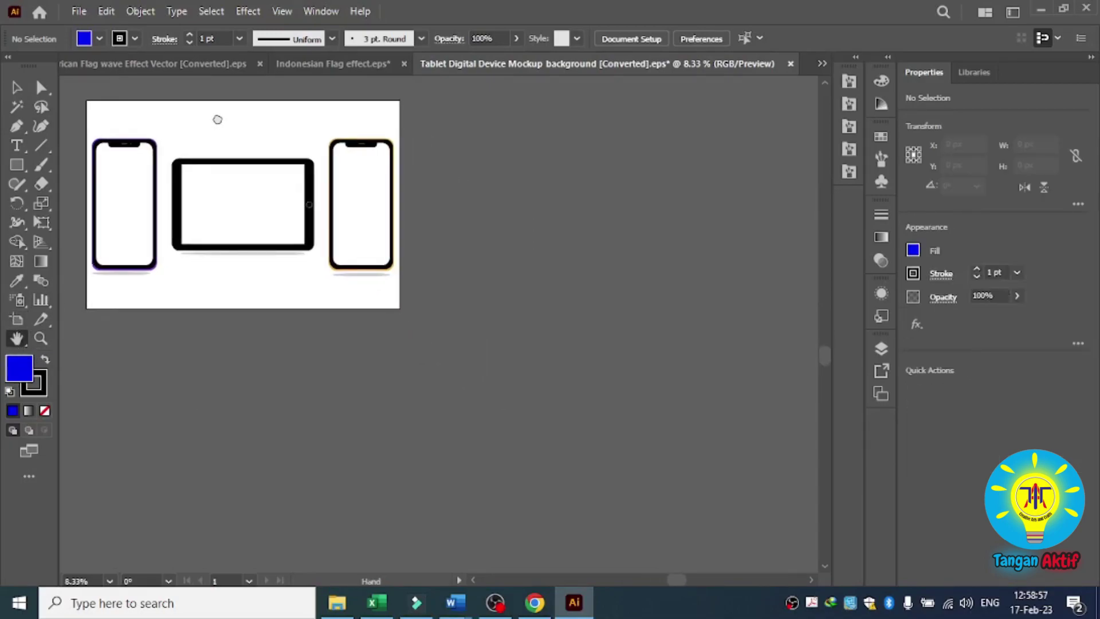
pyautogui.click(17, 319)
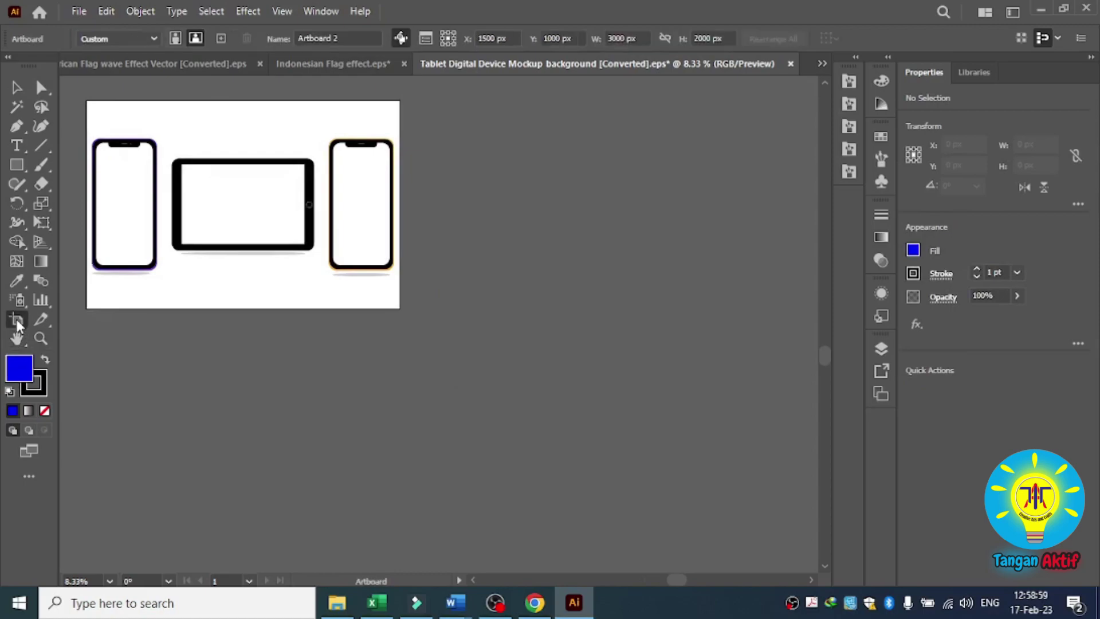
pyautogui.moveTo(86, 342); pyautogui.dragTo(400, 516)
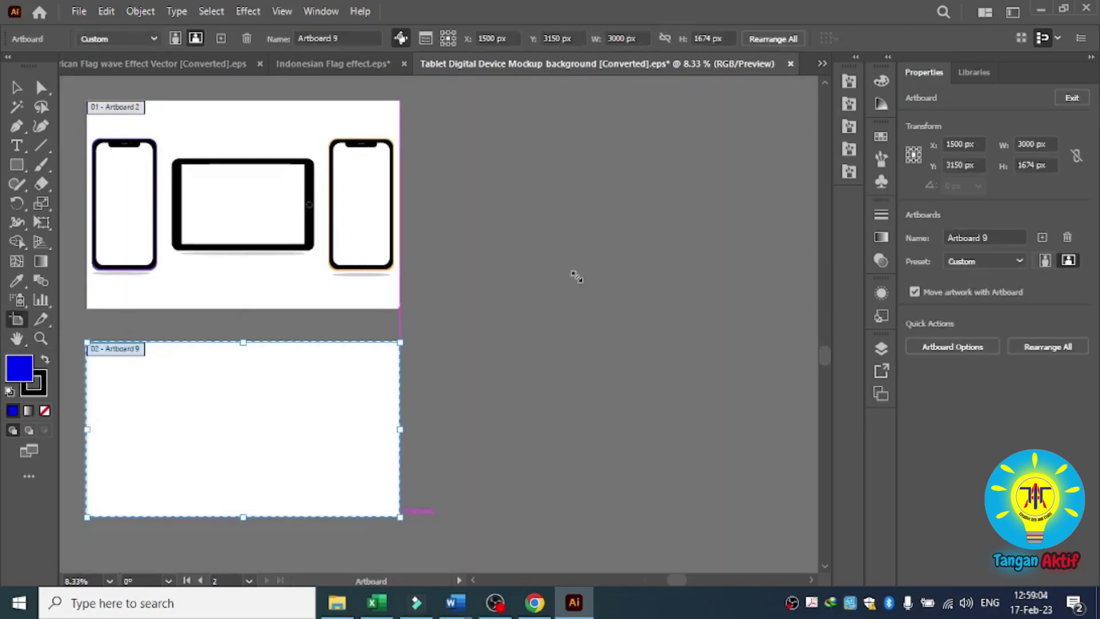
pyautogui.doubleClick(709, 37)
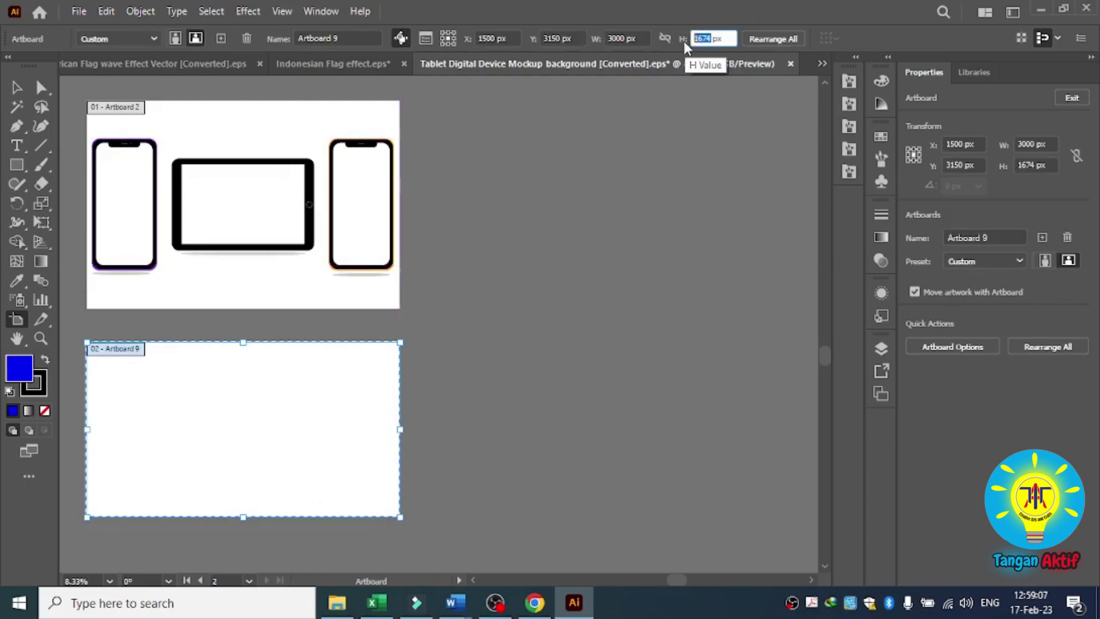
pyautogui.write('20')
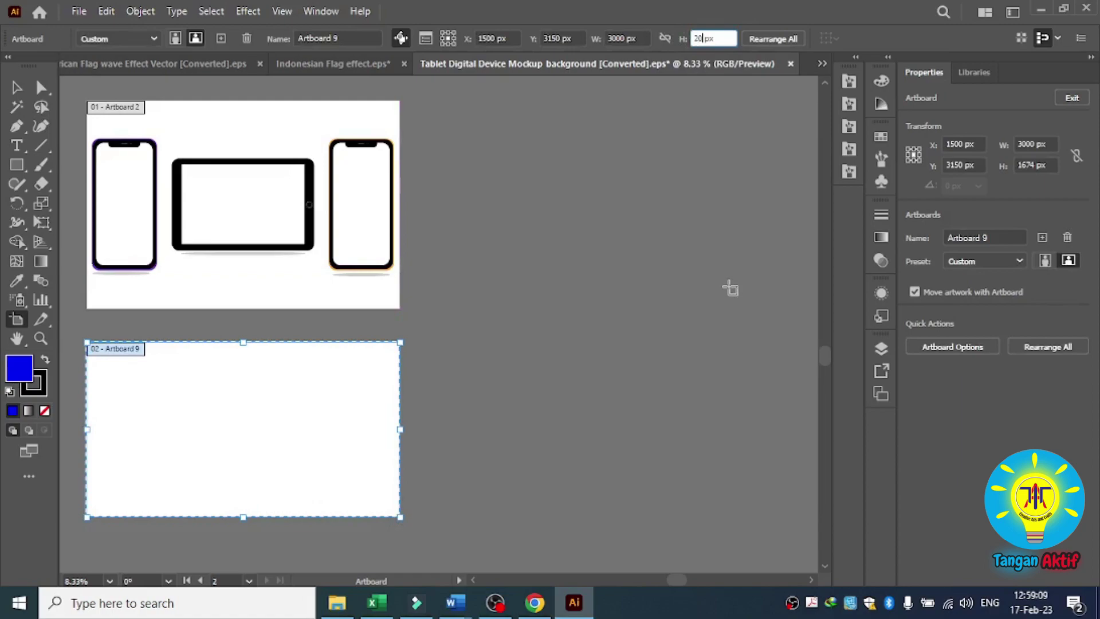
pyautogui.write('00')
pyautogui.press('Return')
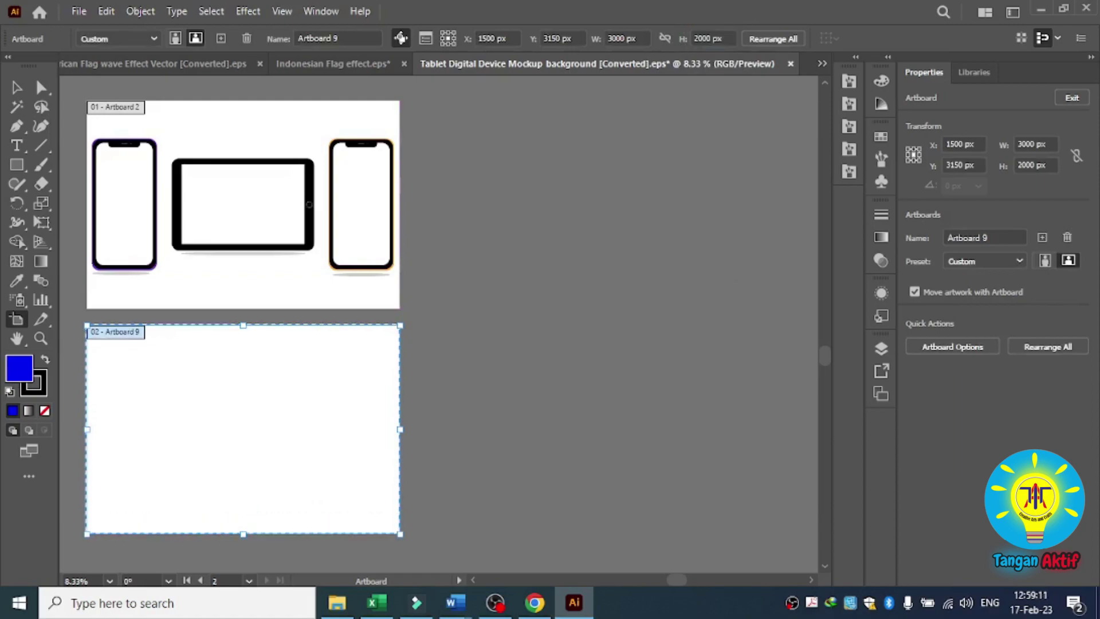
pyautogui.click(17, 90)
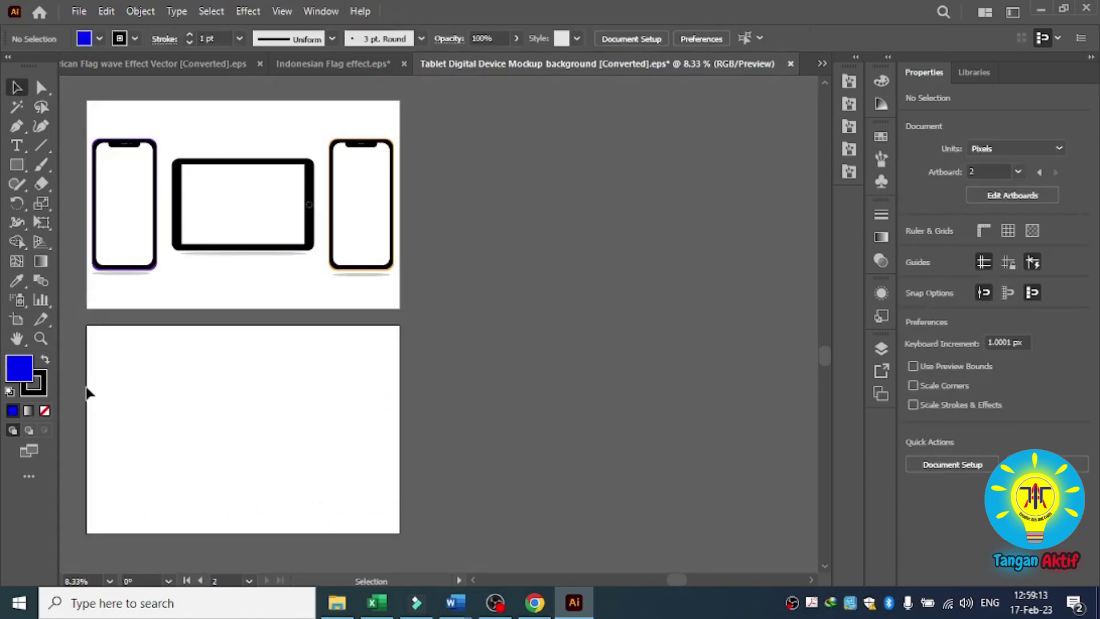
# Step: Select the Rectangle tool and set its fill to None
pyautogui.scroll(1, 109, 388)
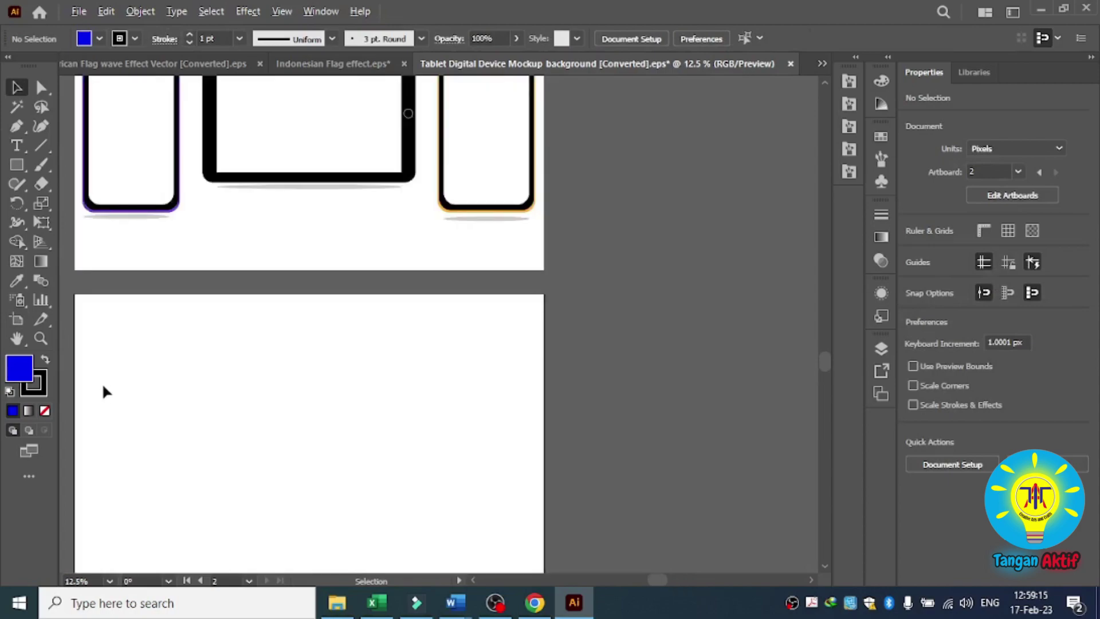
pyautogui.scroll(1, 103, 387)
pyautogui.scroll(1, 97, 387)
pyautogui.scroll(-3, 196, 367)
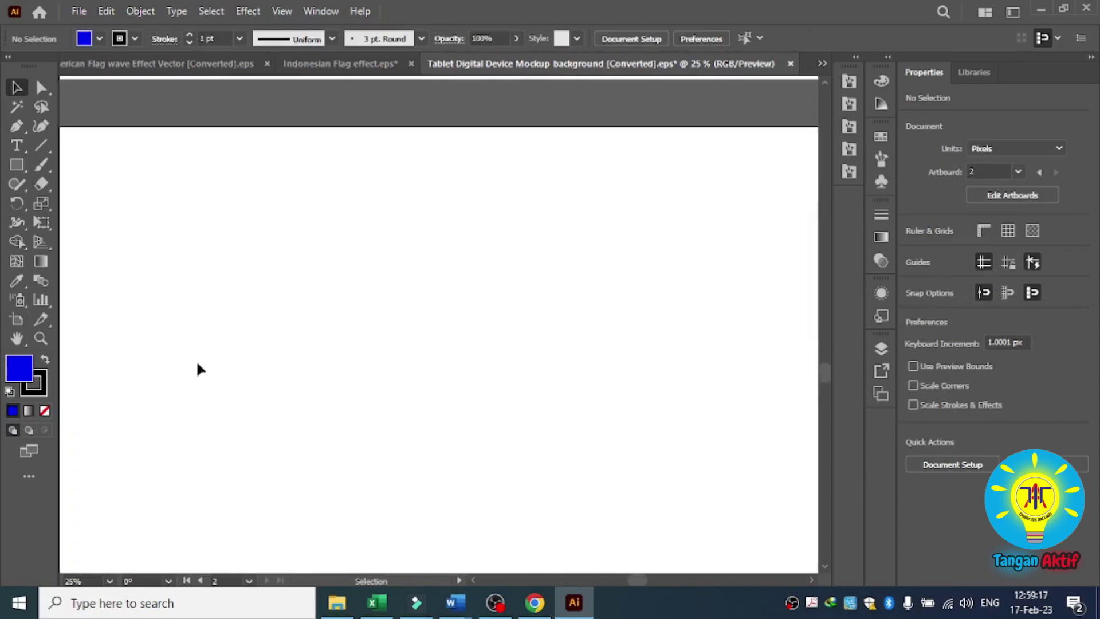
pyautogui.click(17, 165)
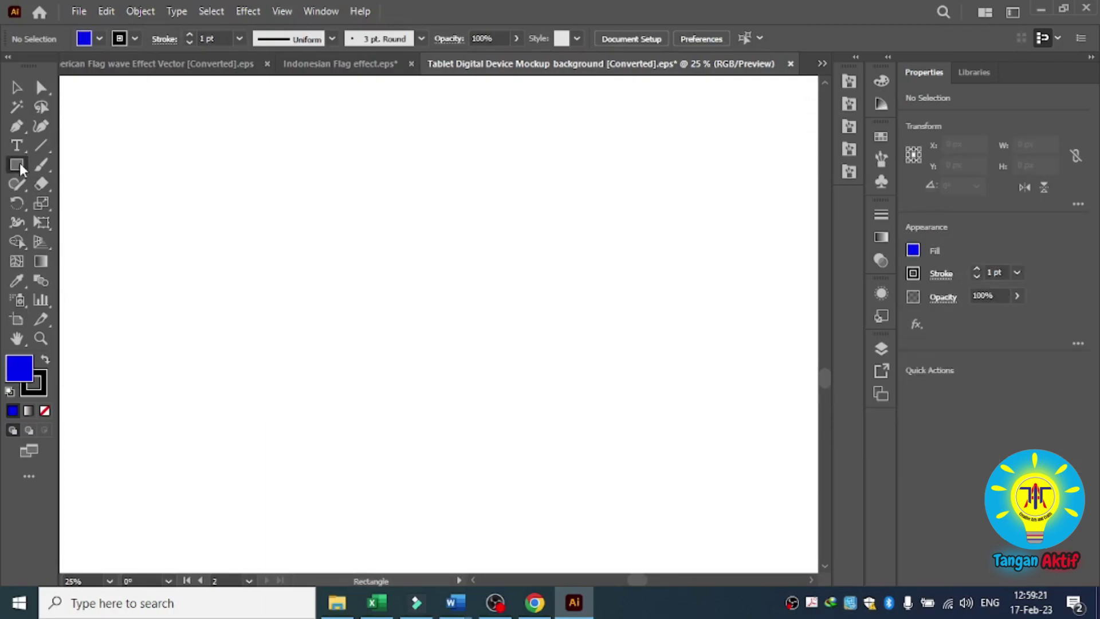
pyautogui.click(99, 39)
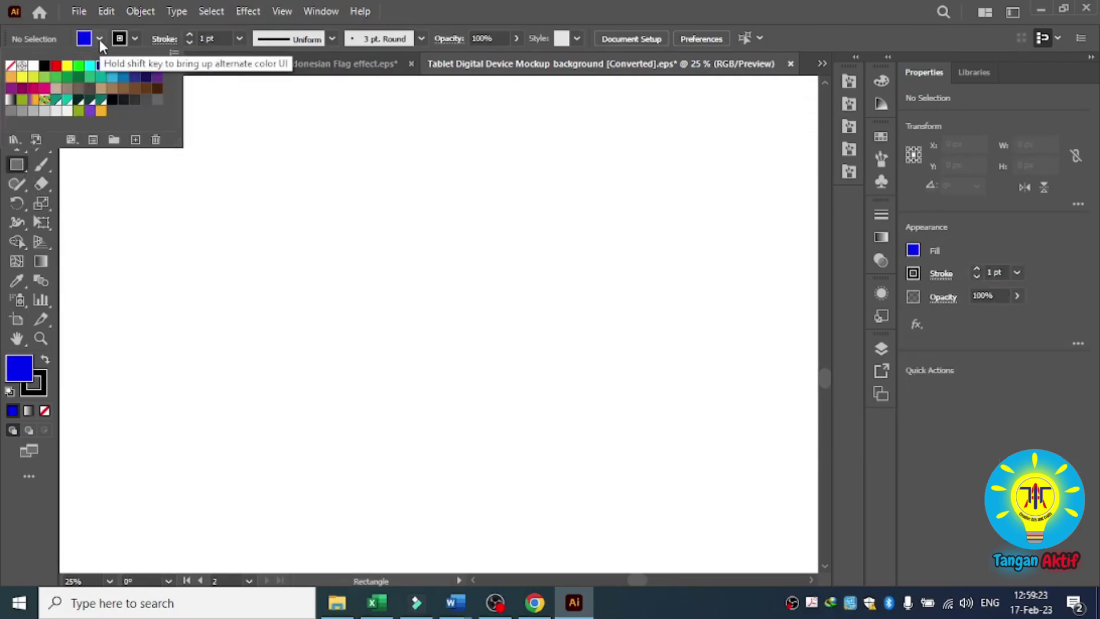
pyautogui.click(11, 65)
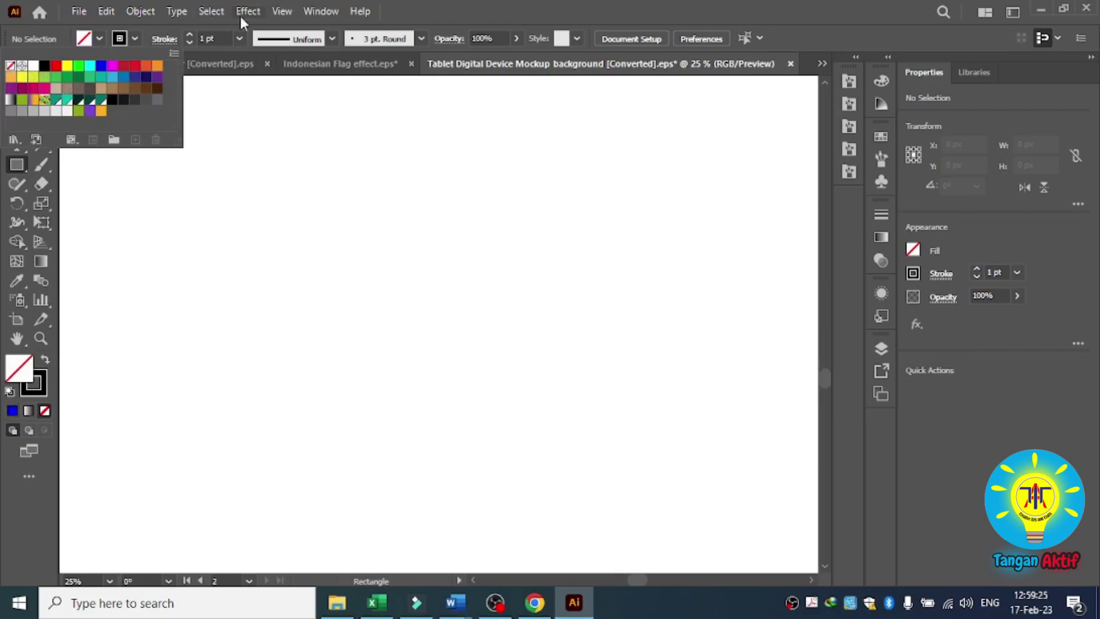
pyautogui.click(188, 32)
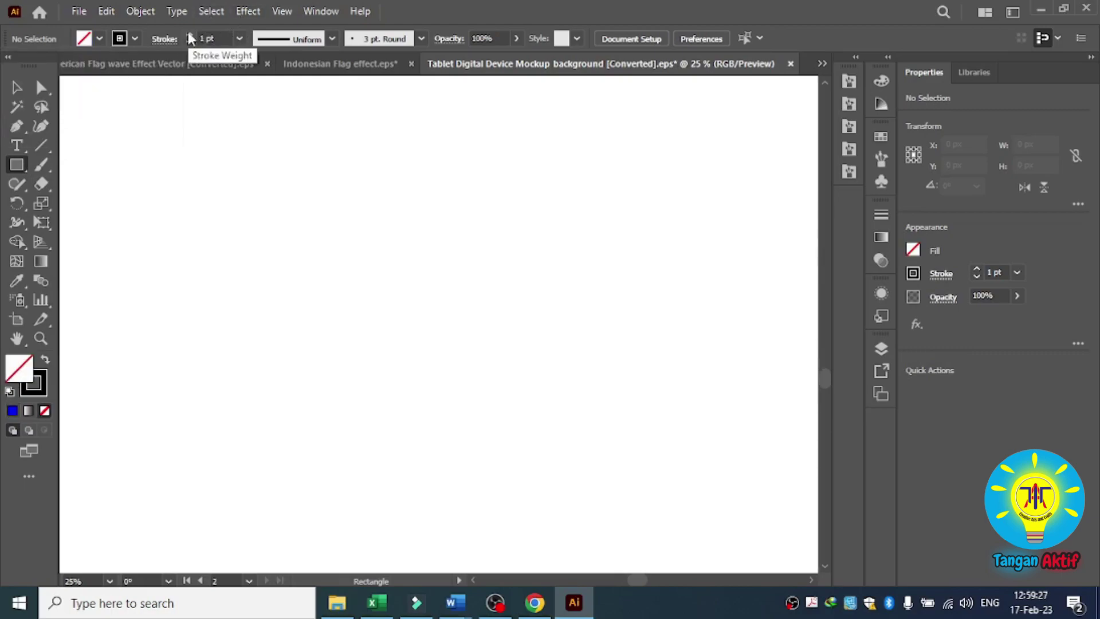
# Step: Raise the stroke weight to 4 pt and draw a rectangle on the new artboard
pyautogui.click(189, 36)
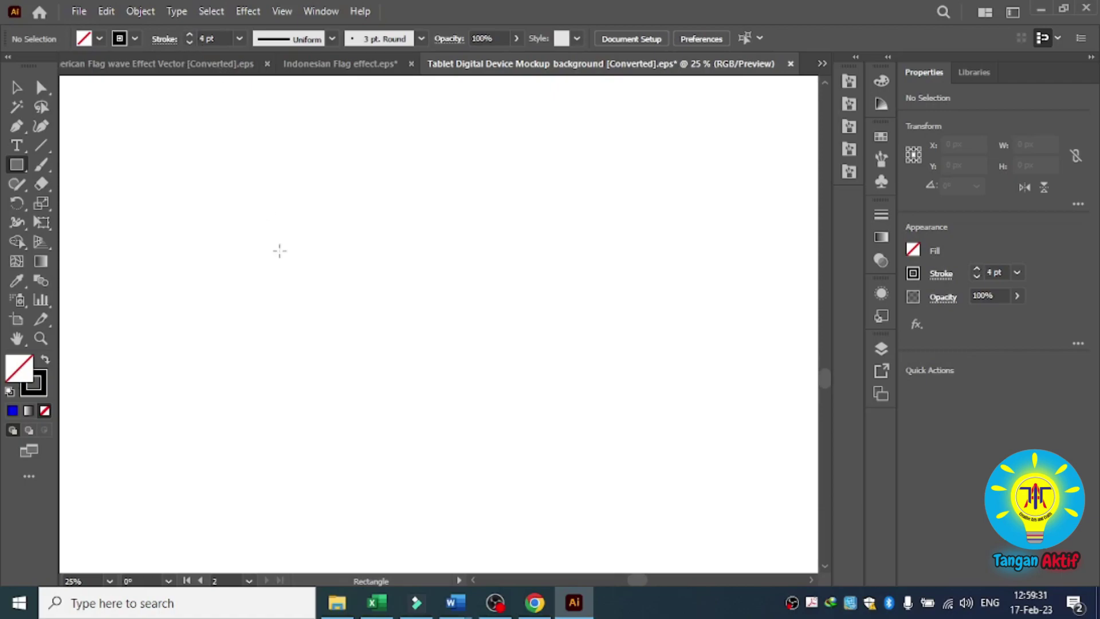
pyautogui.hotkey('ctrl', '-')
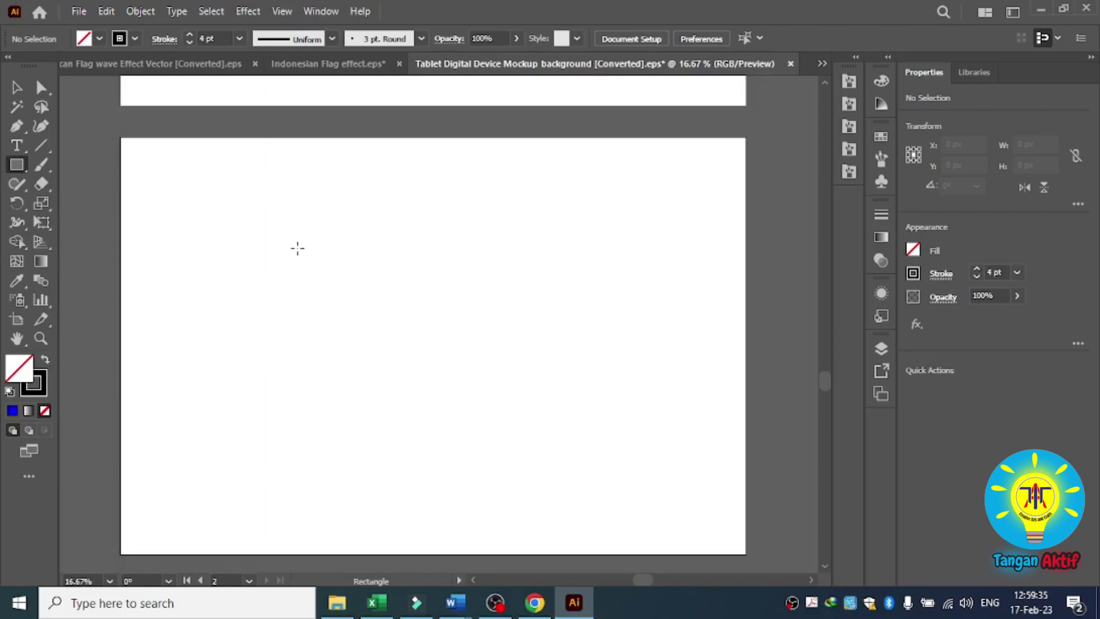
pyautogui.moveTo(297, 248); pyautogui.dragTo(572, 449)
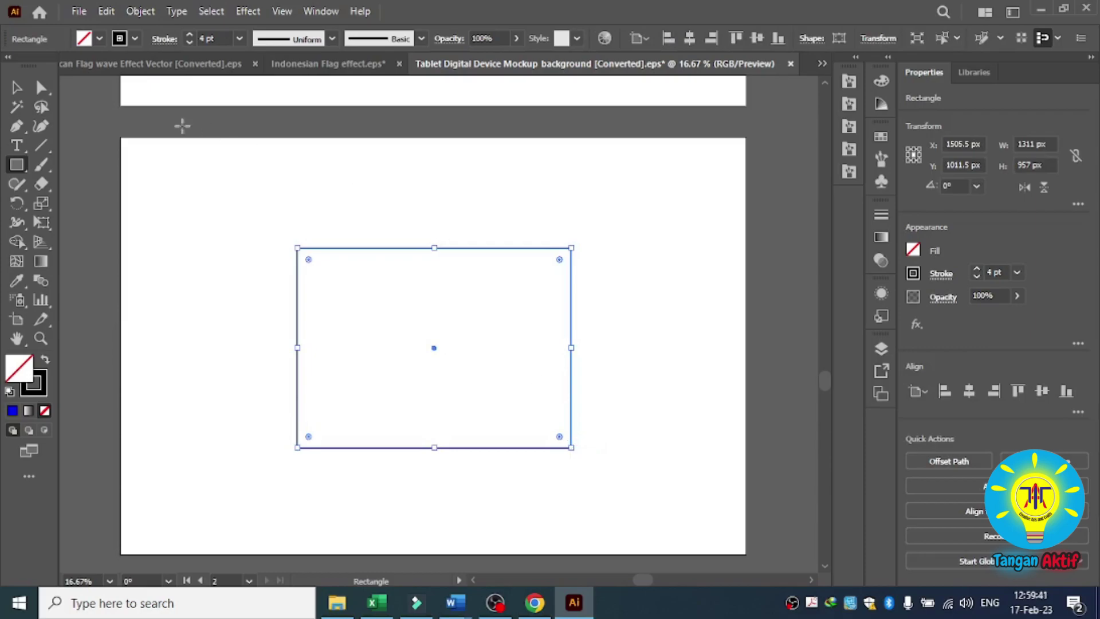
# Step: Copy the rectangle and paste a copy in place directly over it
pyautogui.click(13, 89)
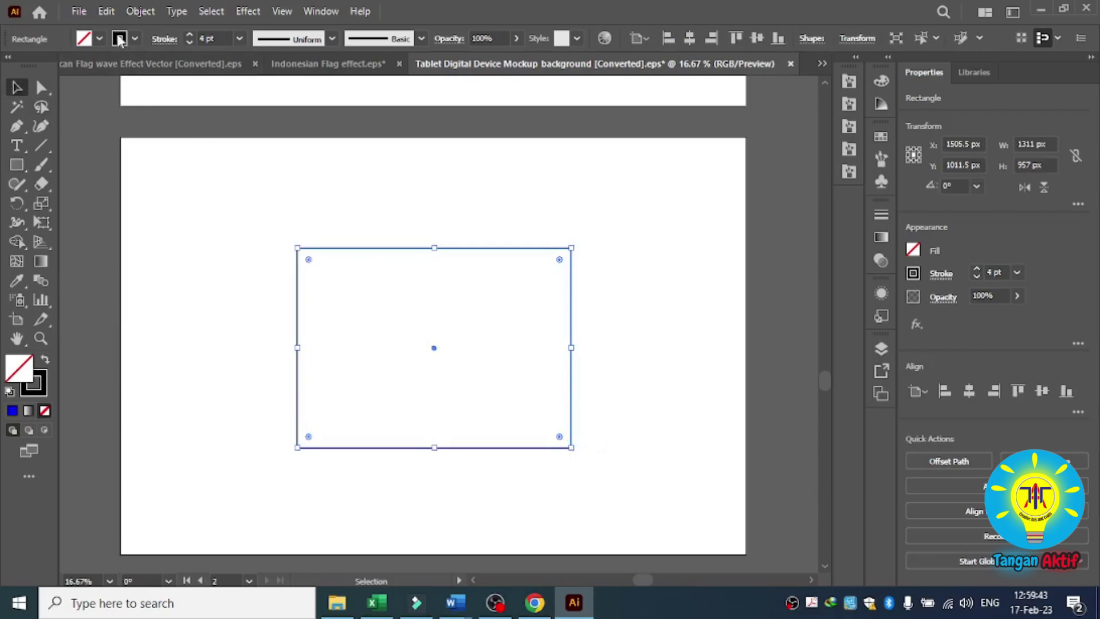
pyautogui.click(106, 12)
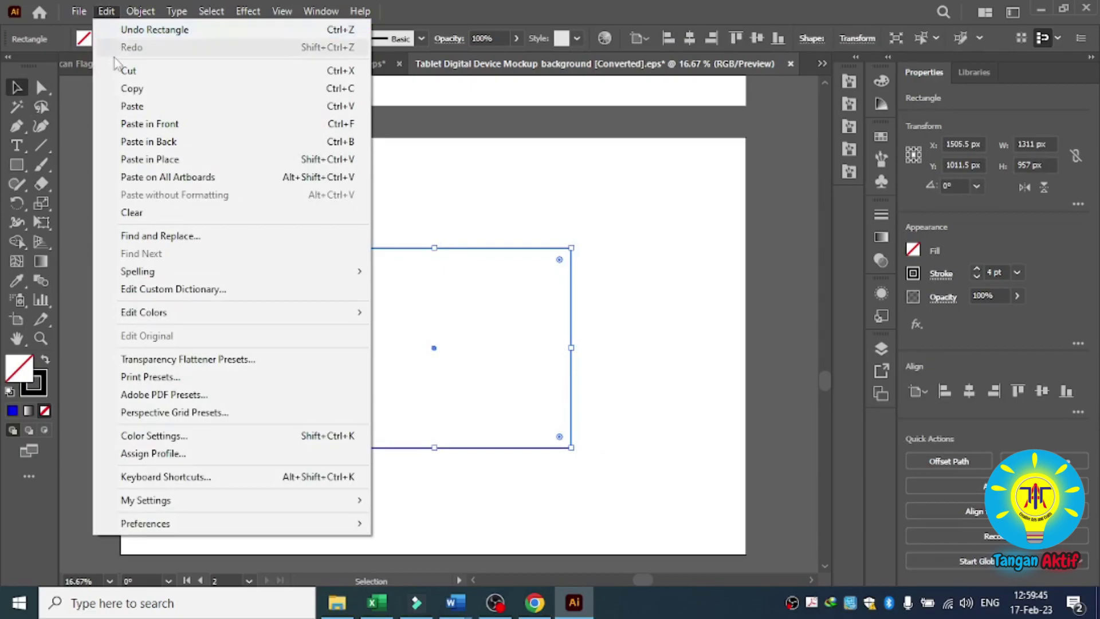
pyautogui.click(140, 94)
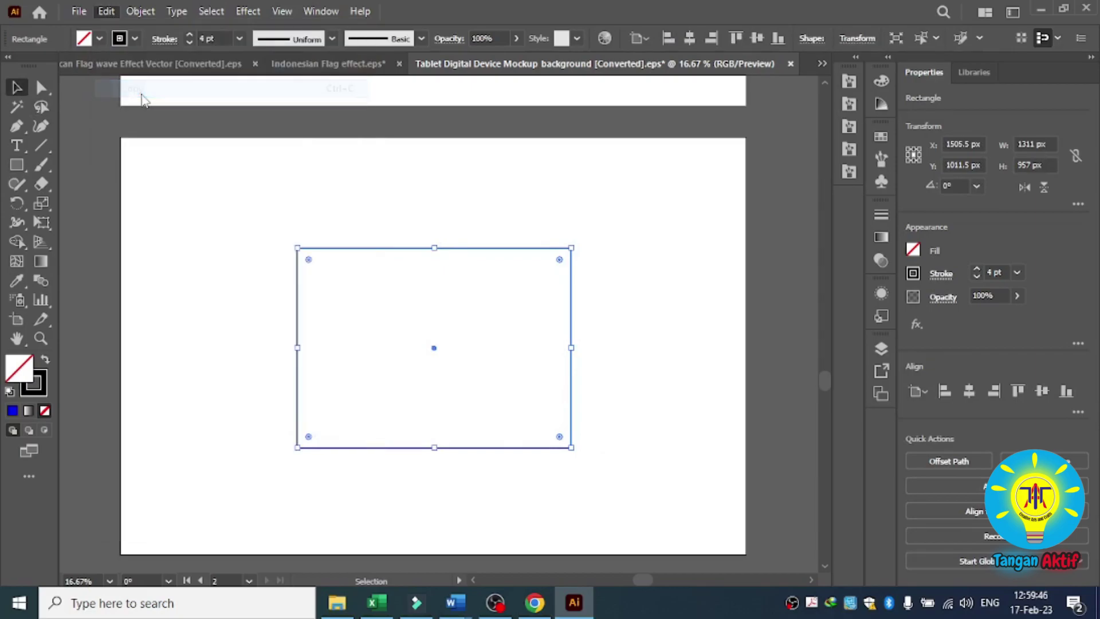
pyautogui.click(106, 11)
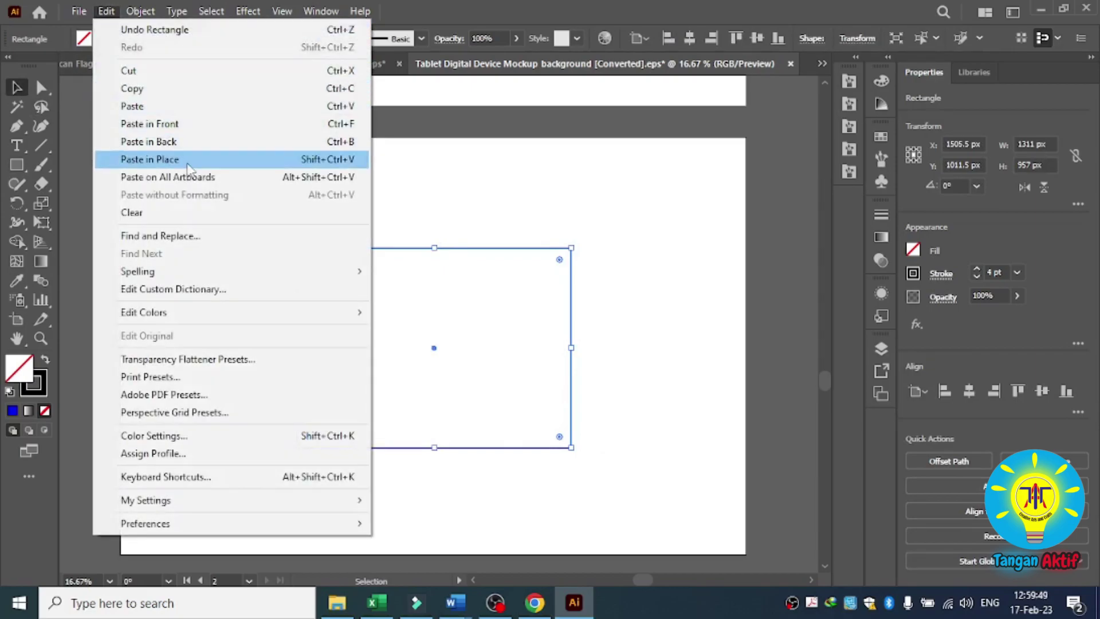
pyautogui.click(138, 159)
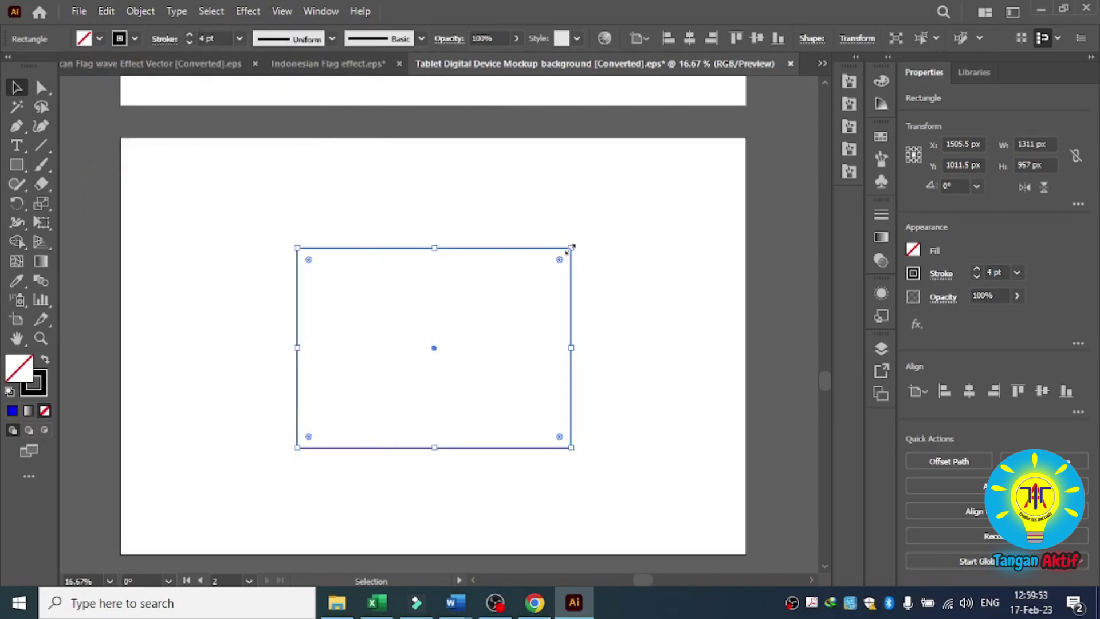
# Step: Shrink the copy to about 1152 × 841 px and centre both rectangles on each other
pyautogui.moveTo(571, 247); pyautogui.dragTo(558, 267)
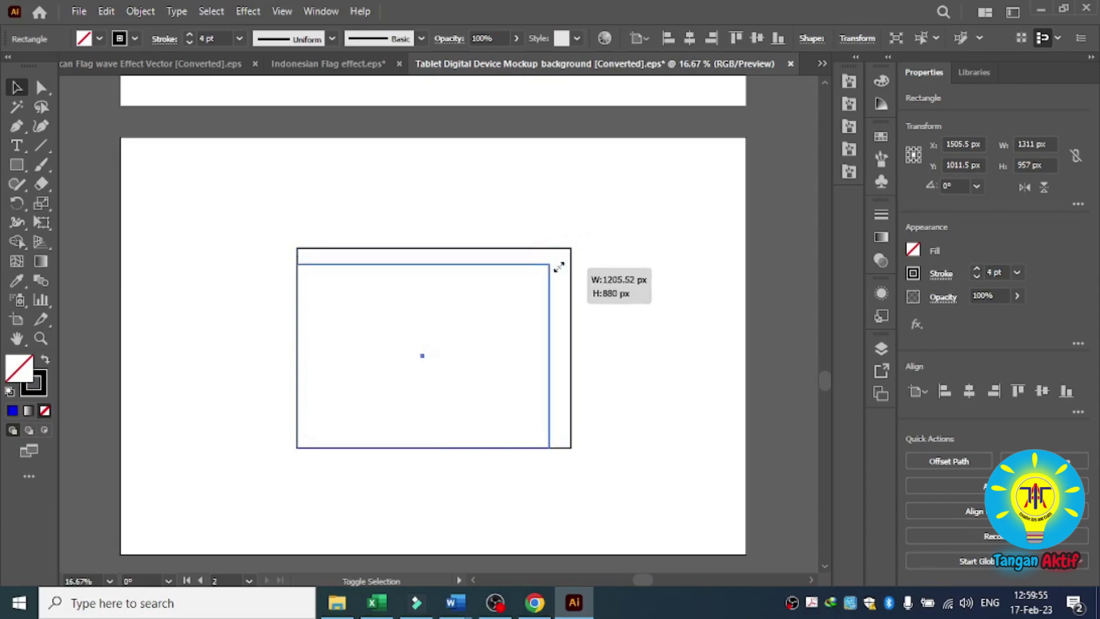
pyautogui.moveTo(558, 267); pyautogui.dragTo(547, 271)
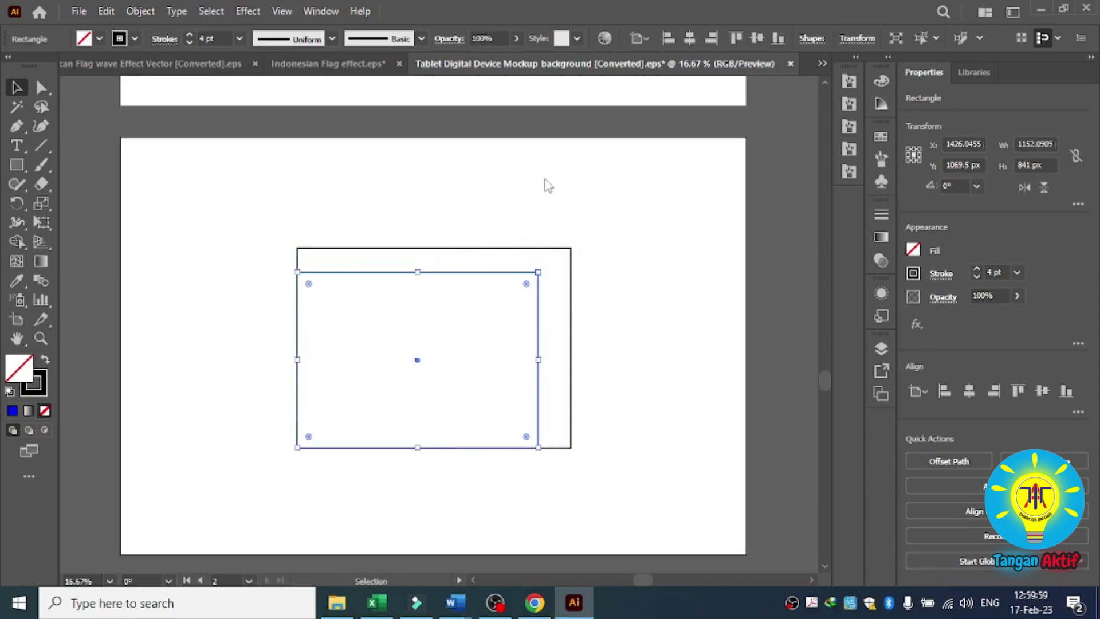
pyautogui.click(633, 205)
pyautogui.moveTo(628, 196); pyautogui.dragTo(472, 330)
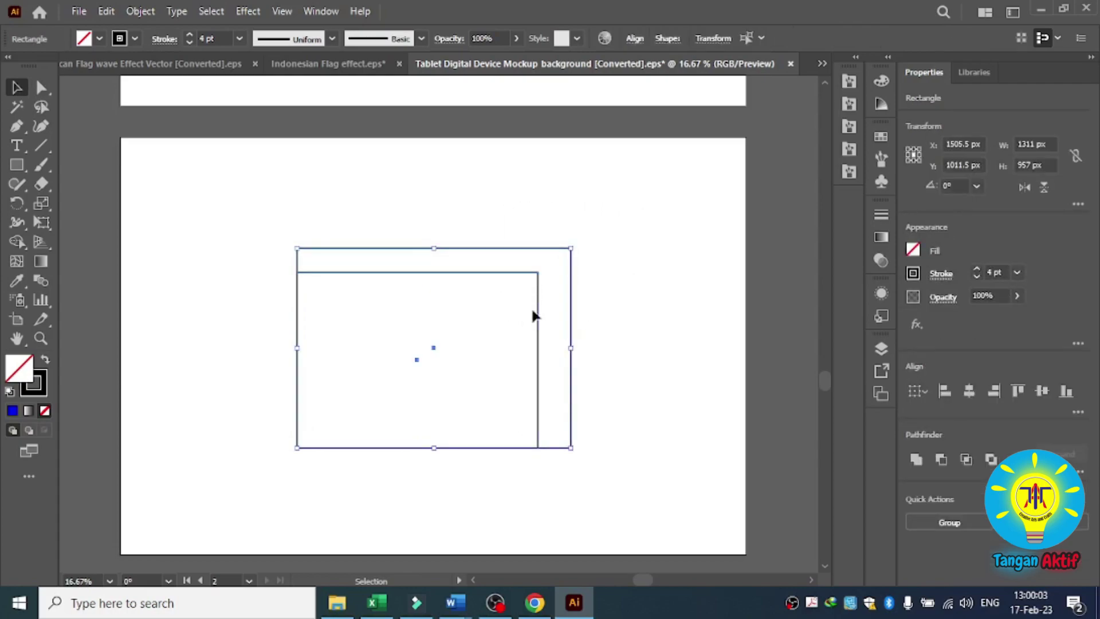
pyautogui.click(971, 390)
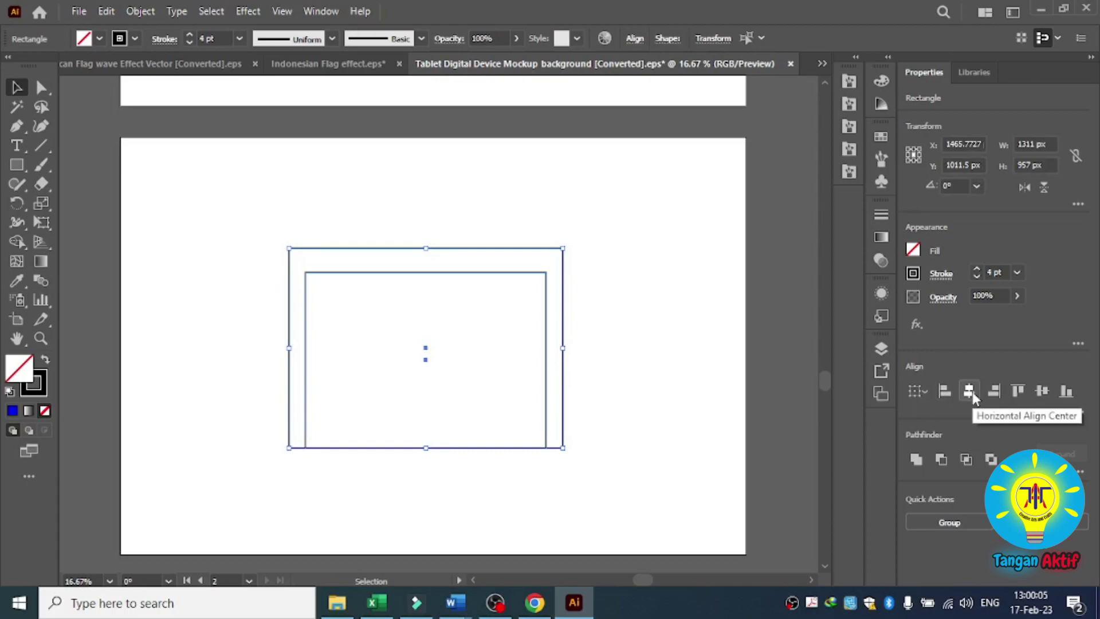
pyautogui.click(1043, 392)
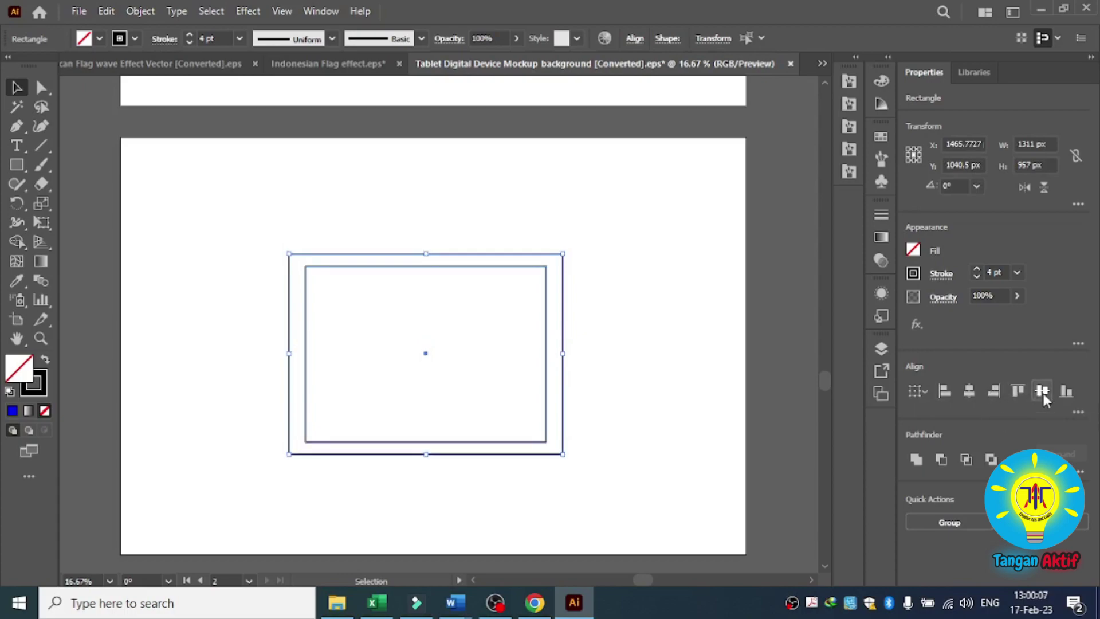
# Step: Round only the outer rectangle's corners to about 57 px using its live corner widget
pyautogui.click(594, 287)
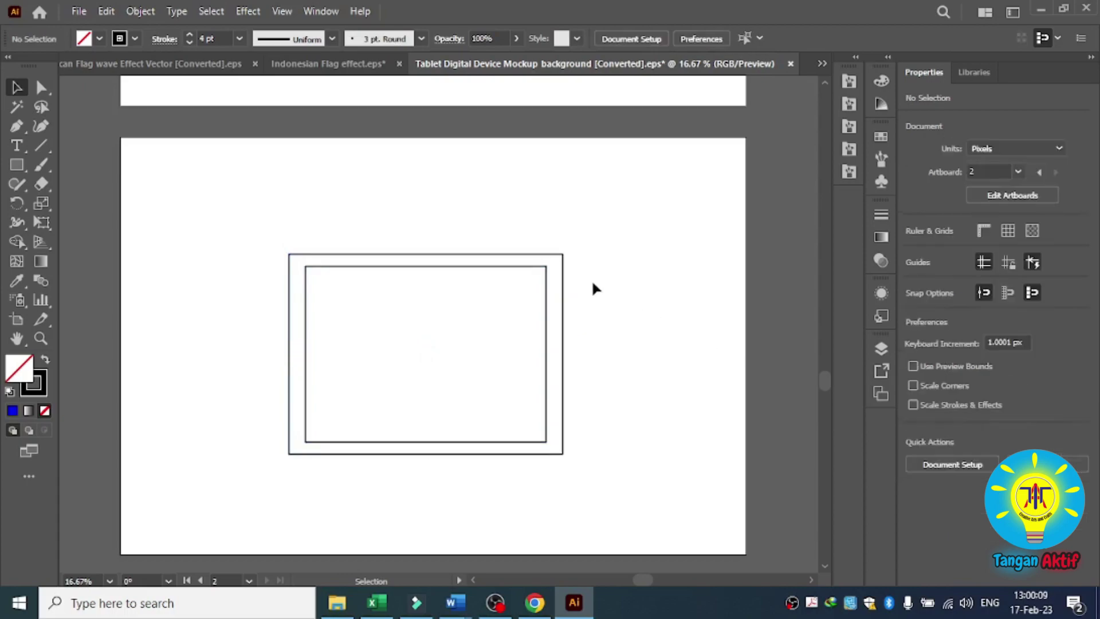
pyautogui.click(564, 255)
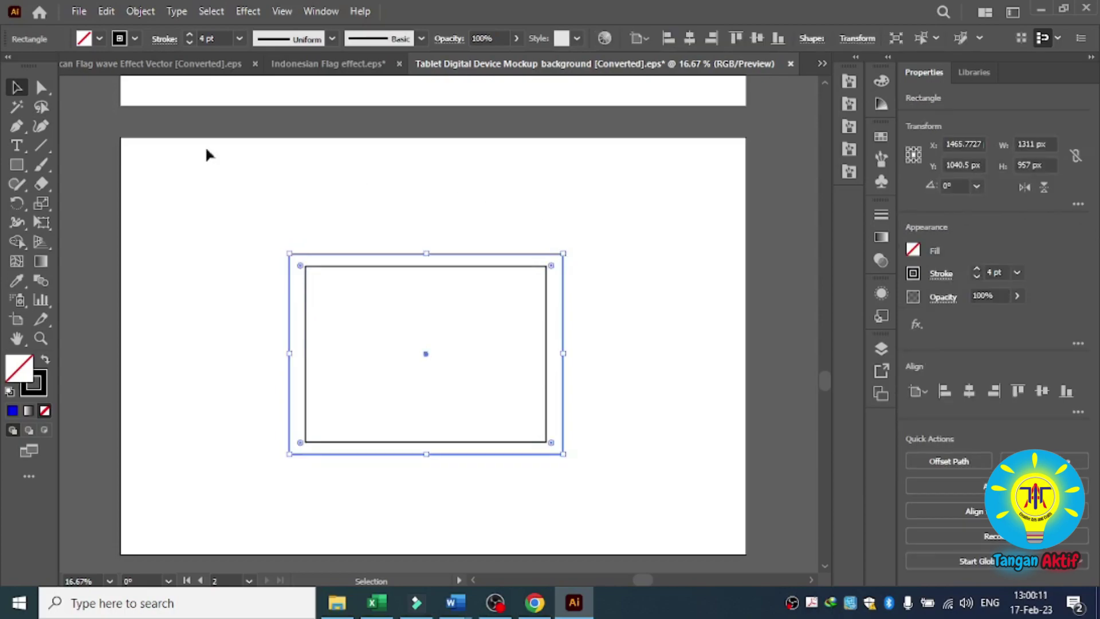
pyautogui.click(41, 87)
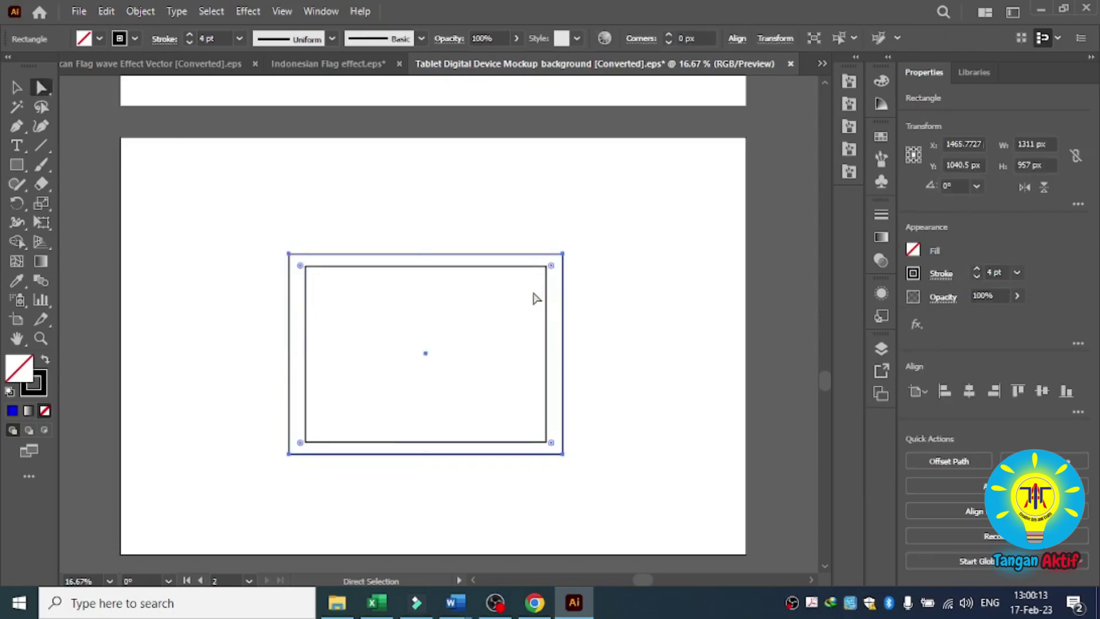
pyautogui.scroll(2, 535, 294)
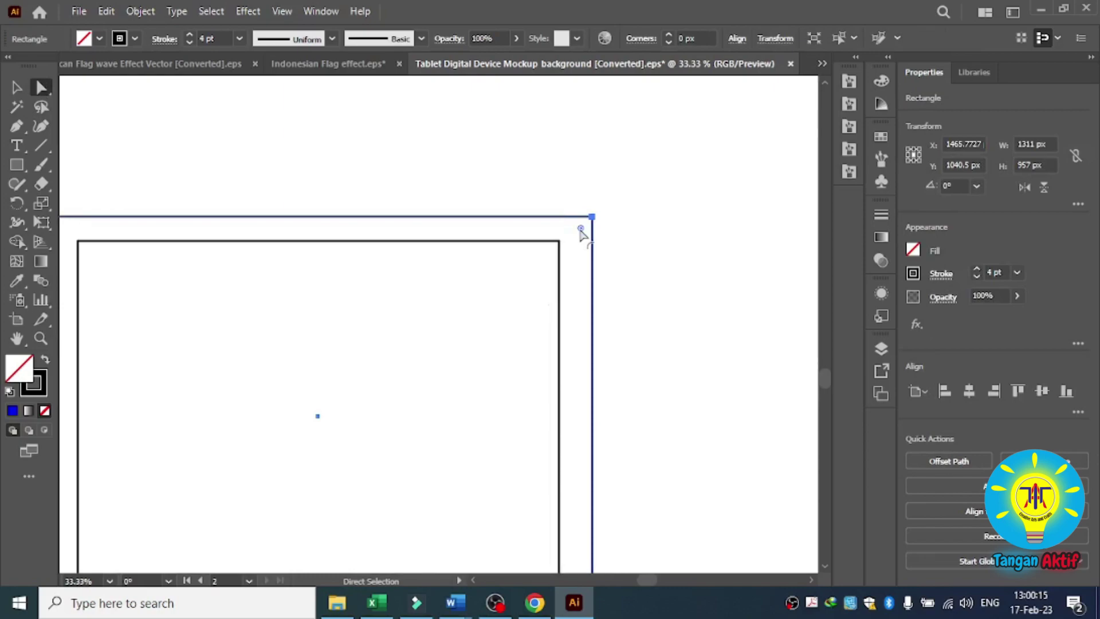
pyautogui.moveTo(580, 229); pyautogui.dragTo(576, 252)
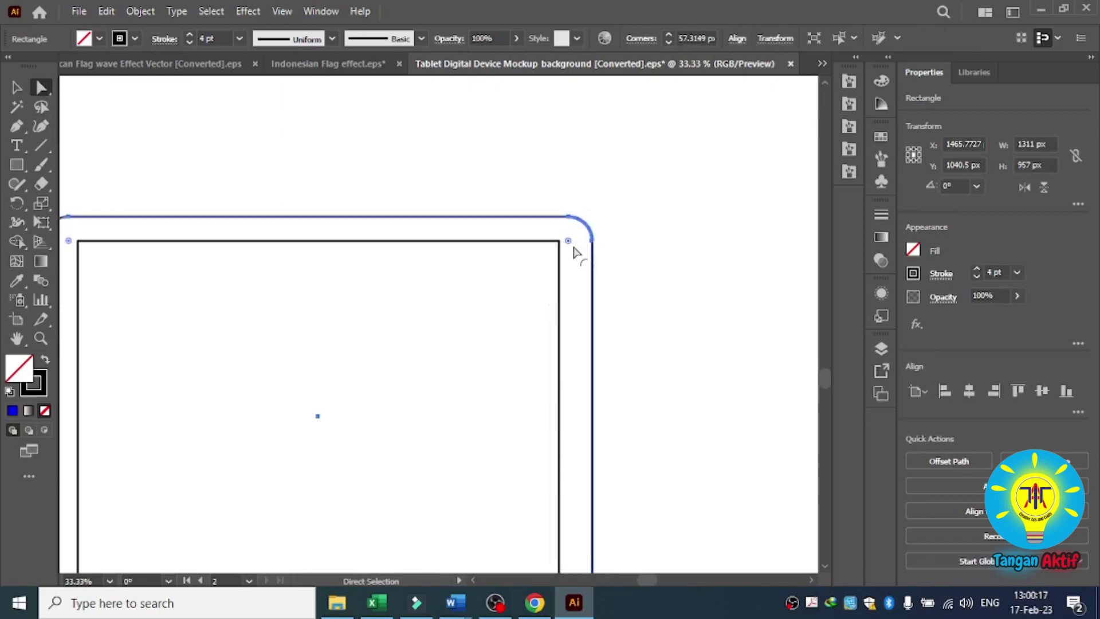
pyautogui.scroll(-2, 575, 252)
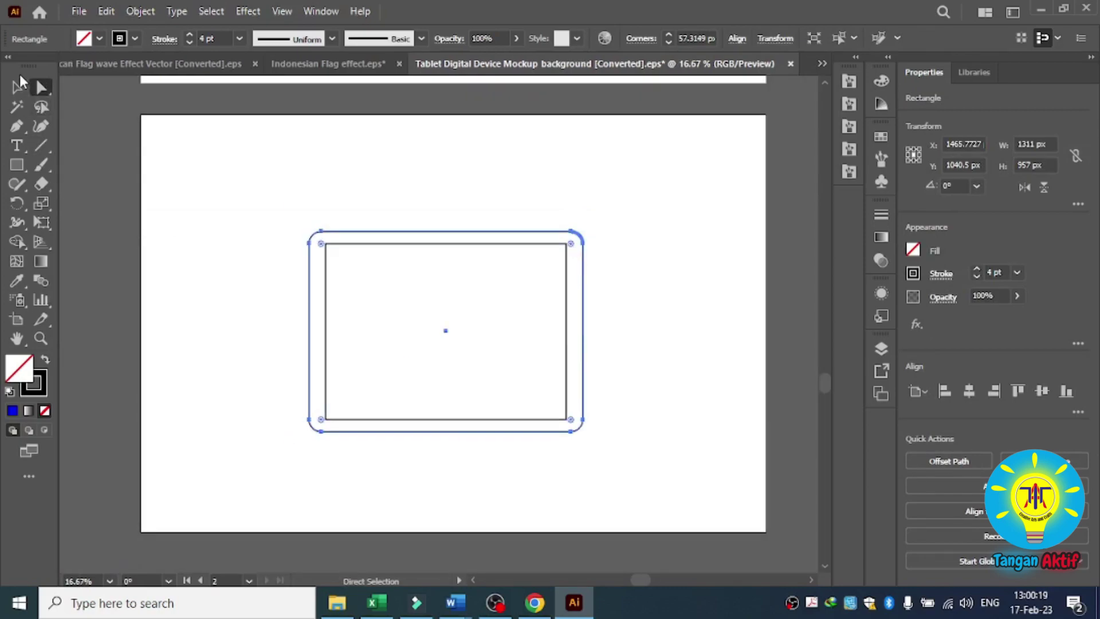
pyautogui.click(14, 91)
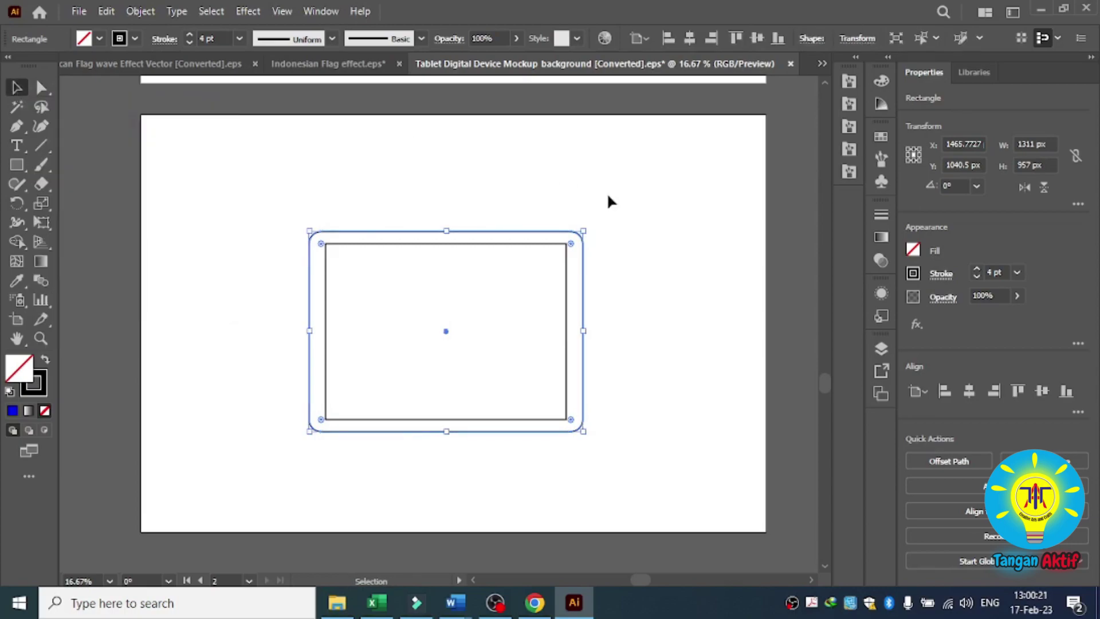
pyautogui.click(628, 221)
pyautogui.click(19, 162)
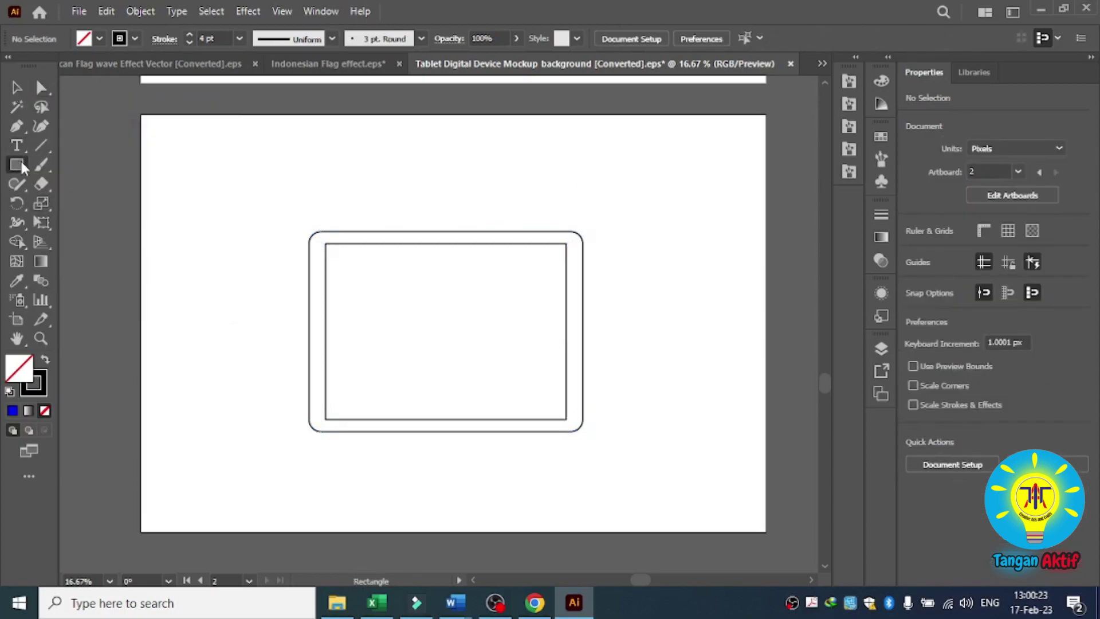
# Step: Draw a small circle inside the tablet with a 5 pt stroke
pyautogui.click(71, 205)
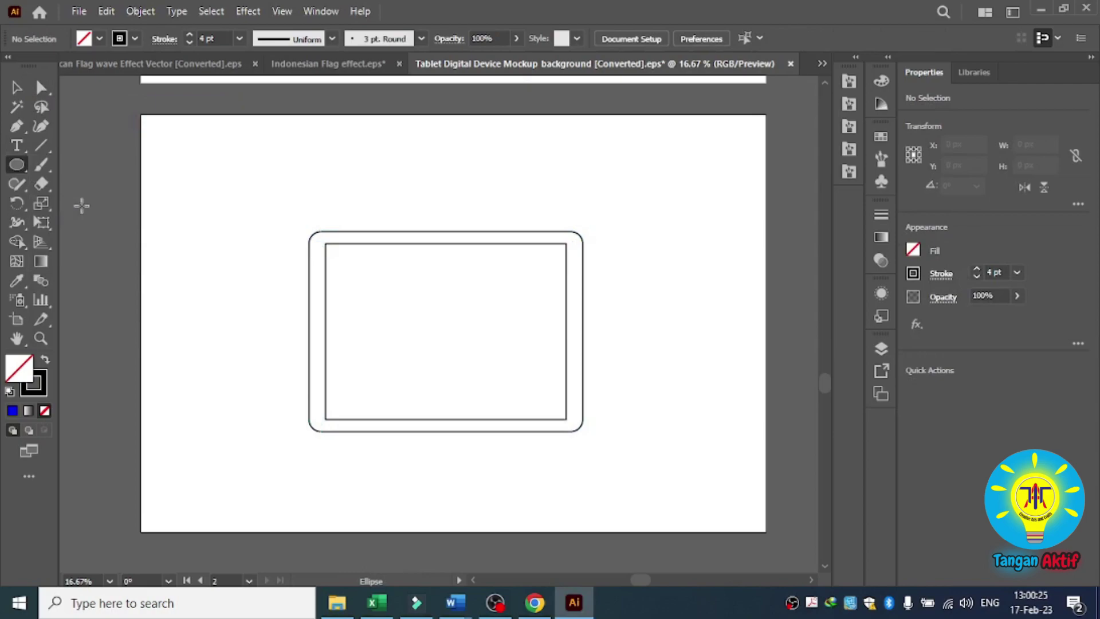
pyautogui.scroll(2, 524, 377)
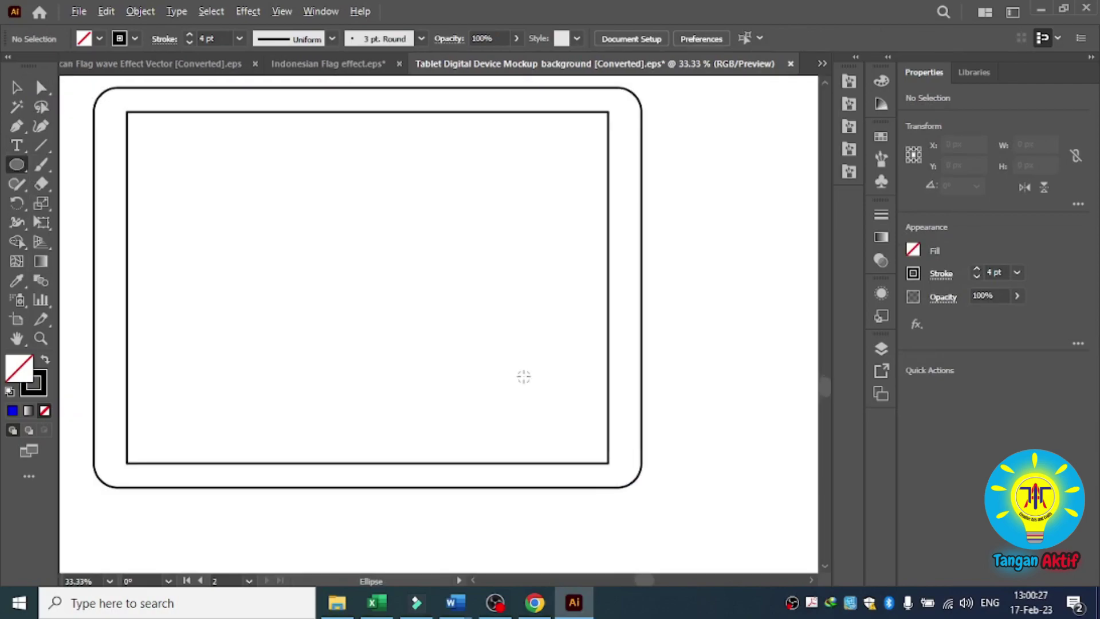
pyautogui.moveTo(522, 240); pyautogui.dragTo(543, 253)
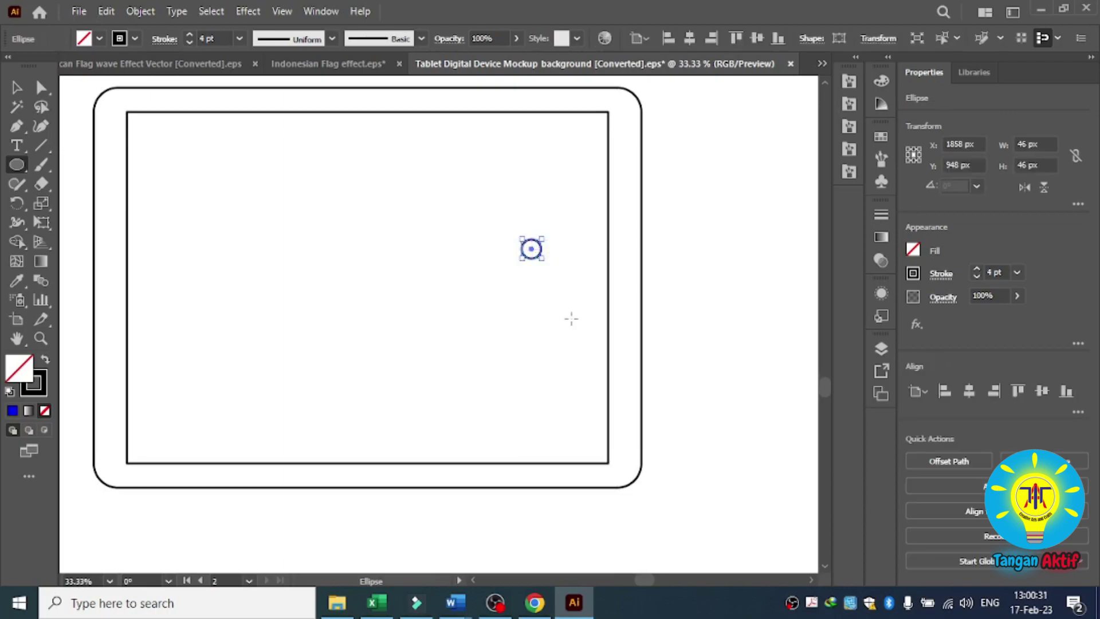
pyautogui.click(189, 35)
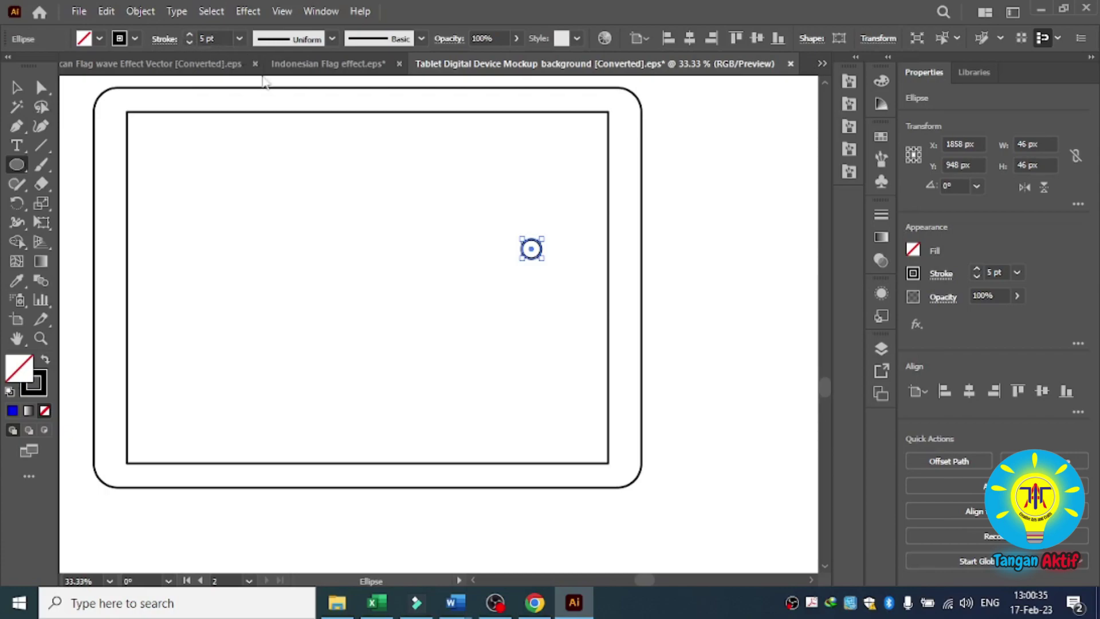
# Step: Move the circle onto the tablet's right frame and select the whole tablet
pyautogui.click(16, 88)
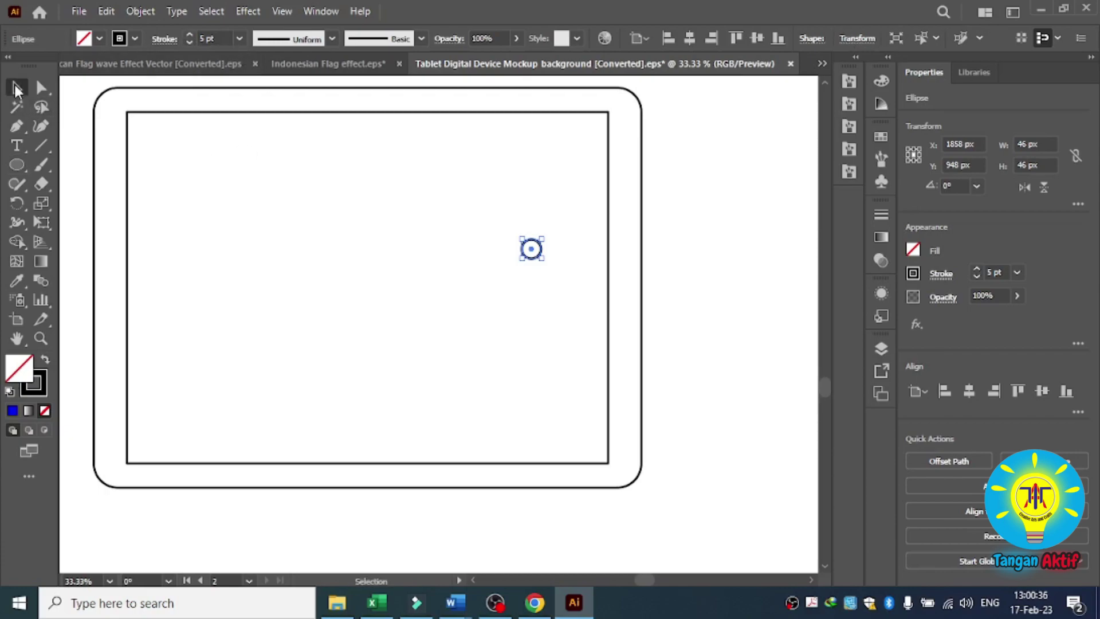
pyautogui.click(707, 280)
pyautogui.moveTo(542, 253); pyautogui.dragTo(634, 277)
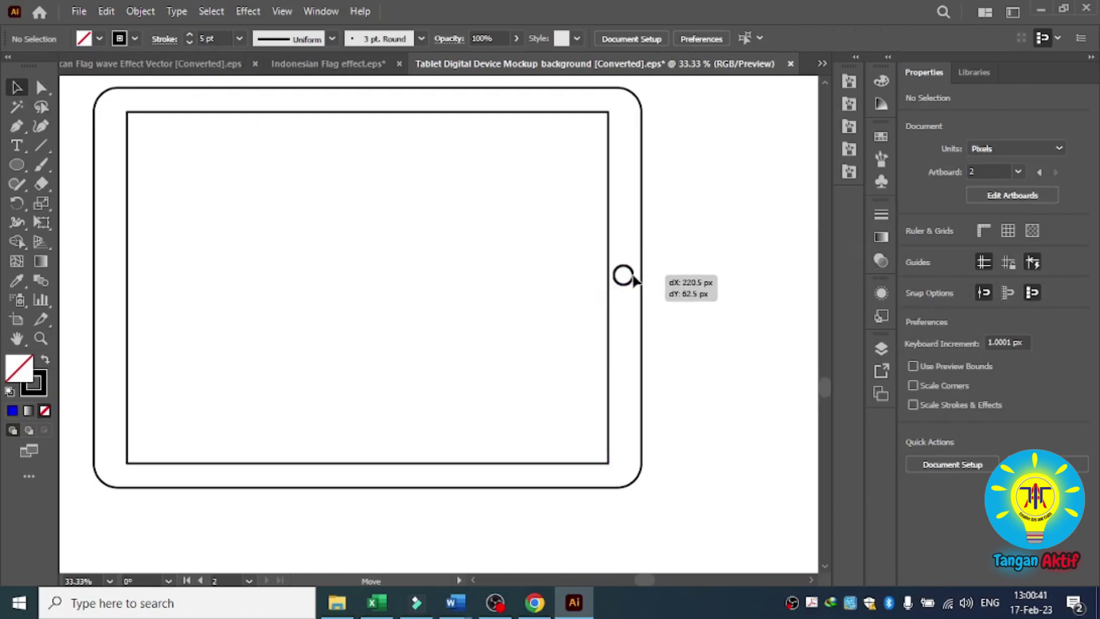
pyautogui.moveTo(634, 279); pyautogui.dragTo(636, 278)
pyautogui.moveTo(698, 120); pyautogui.dragTo(582, 325)
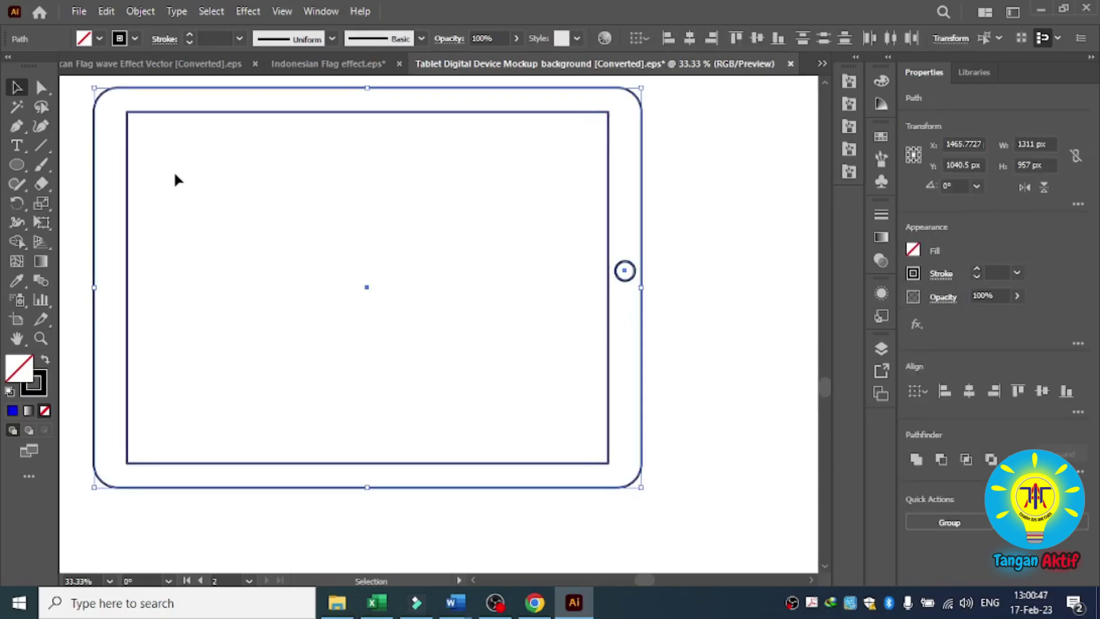
# Step: Expand the tablet's fill and strokes into shapes and reselect the resulting group
pyautogui.click(140, 11)
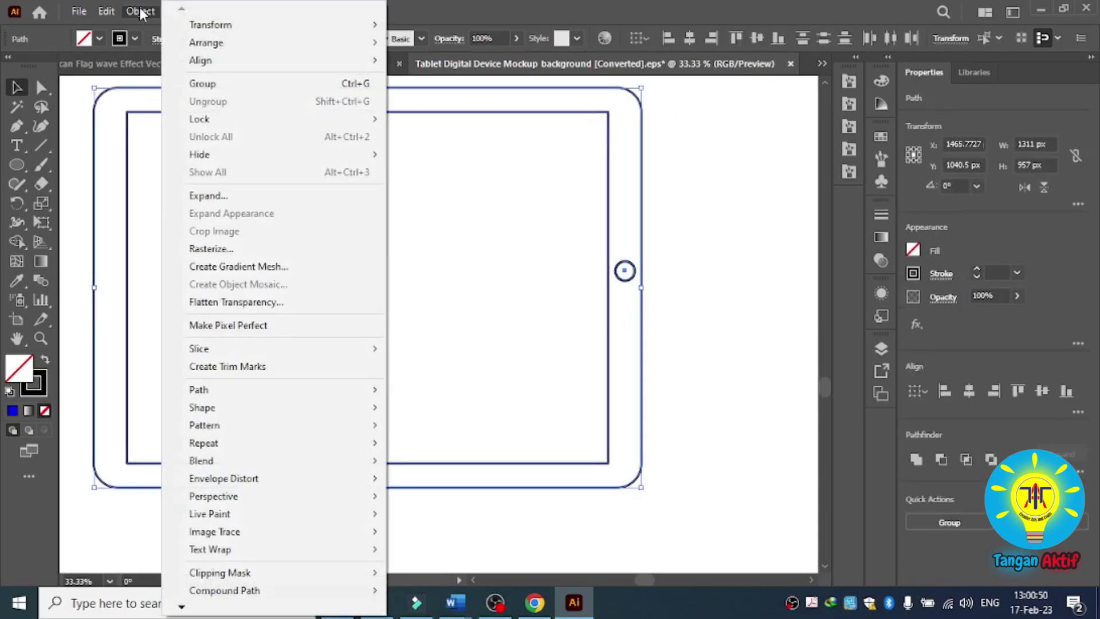
pyautogui.click(228, 200)
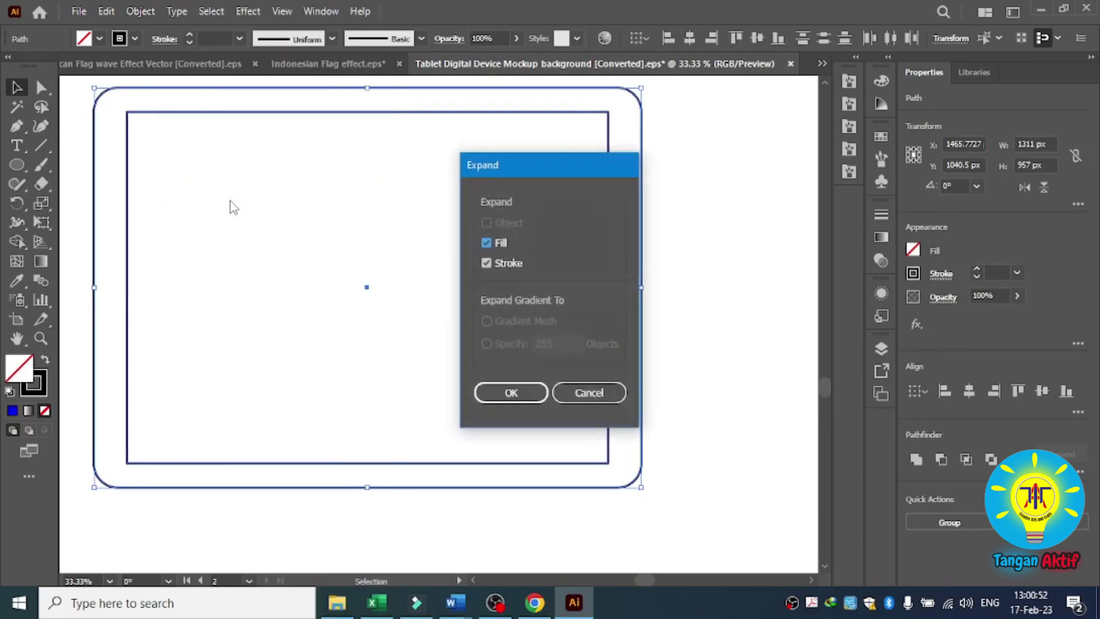
pyautogui.click(532, 393)
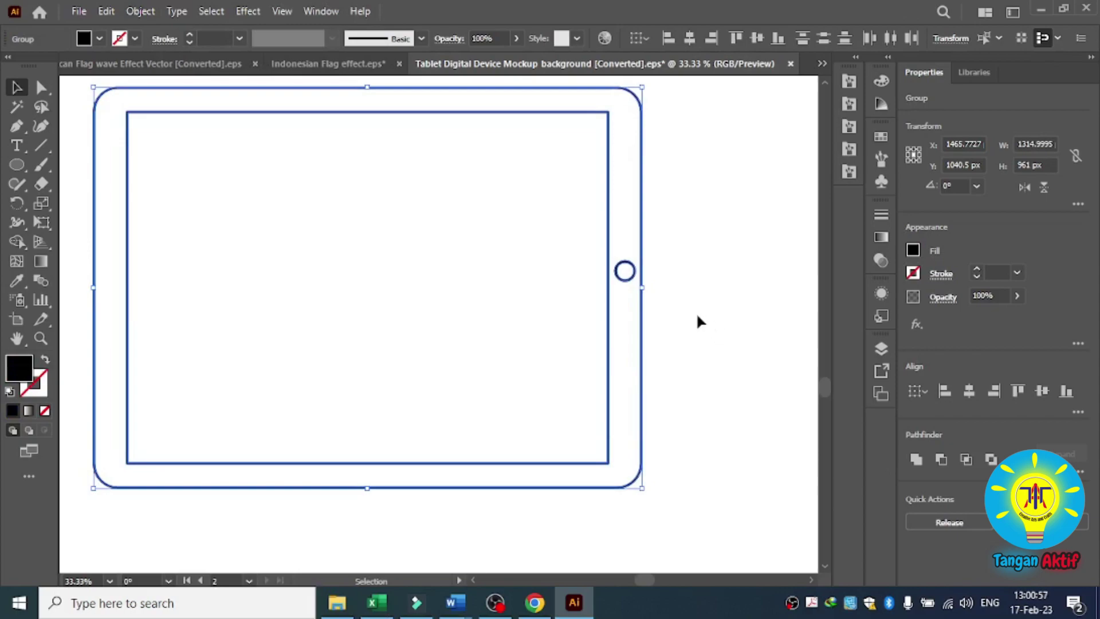
pyautogui.click(772, 208)
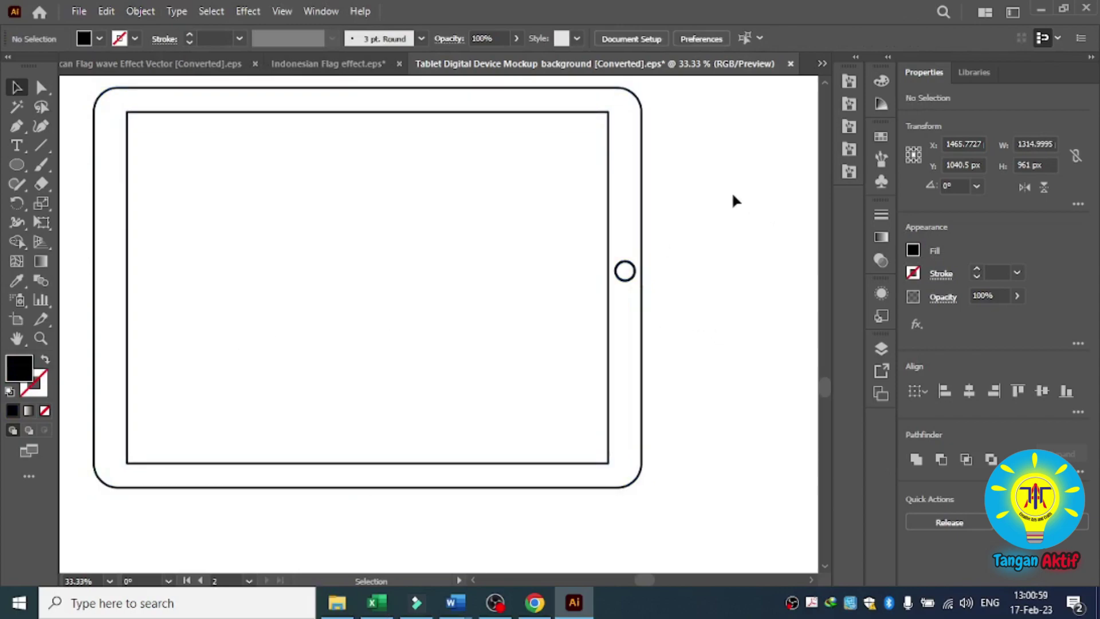
pyautogui.moveTo(729, 192); pyautogui.dragTo(577, 313)
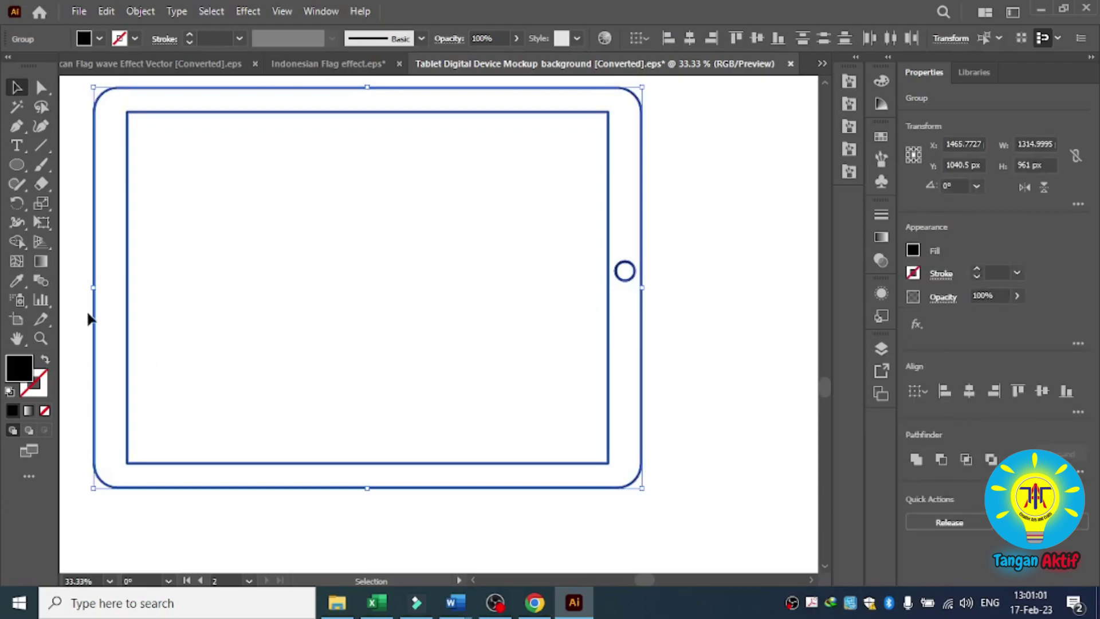
# Step: Use Shape Builder to fill the tablet frame and button area black
pyautogui.click(19, 244)
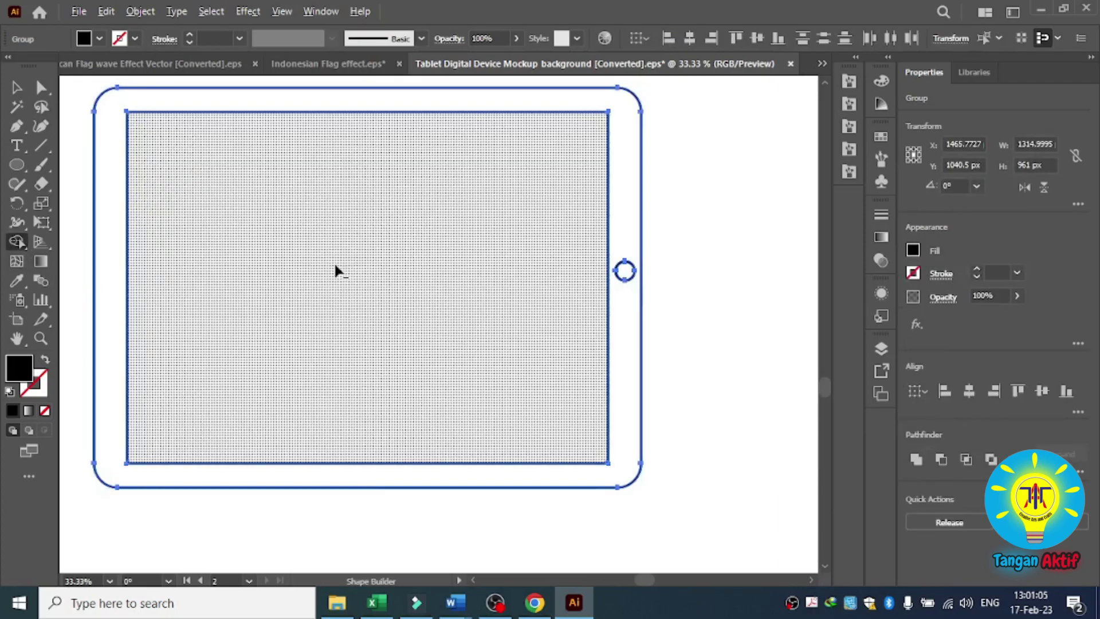
pyautogui.click(335, 261)
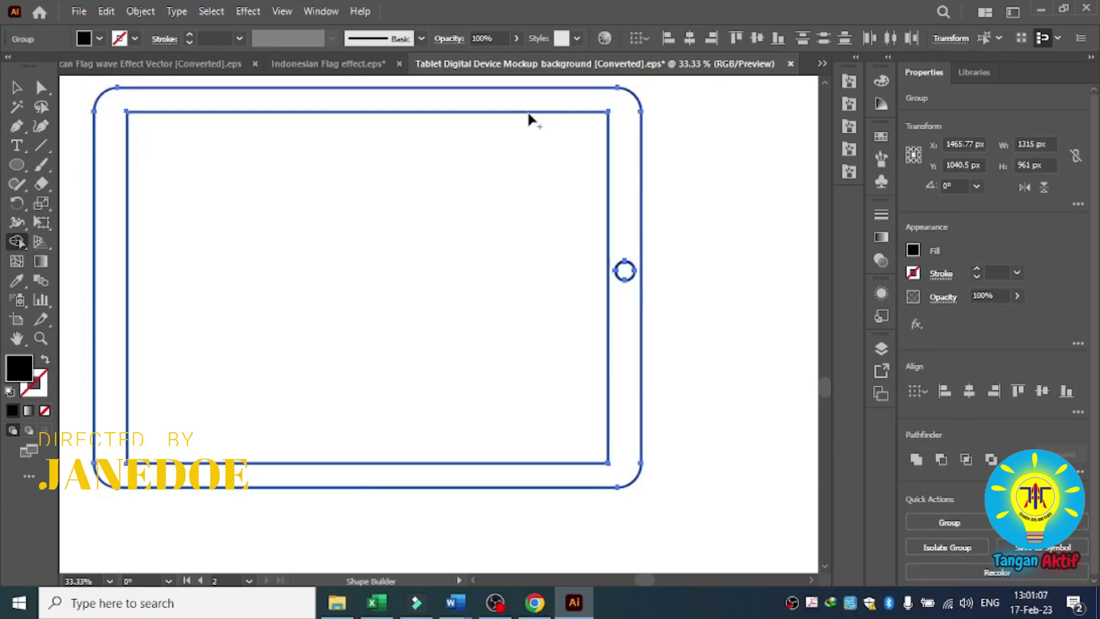
pyautogui.click(526, 107)
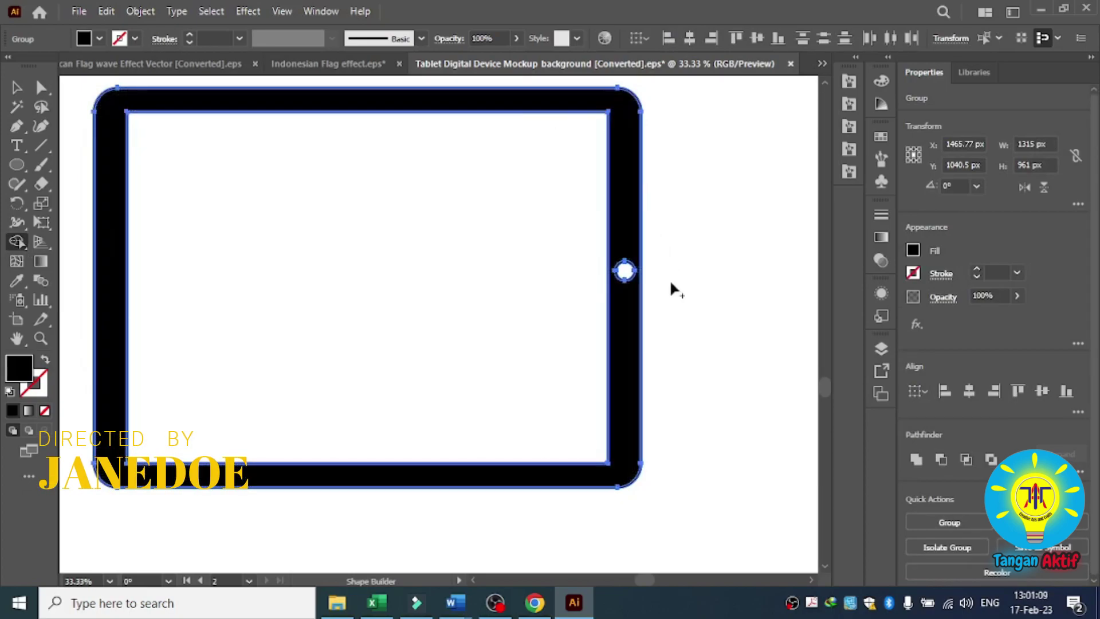
pyautogui.scroll(3, 625, 283)
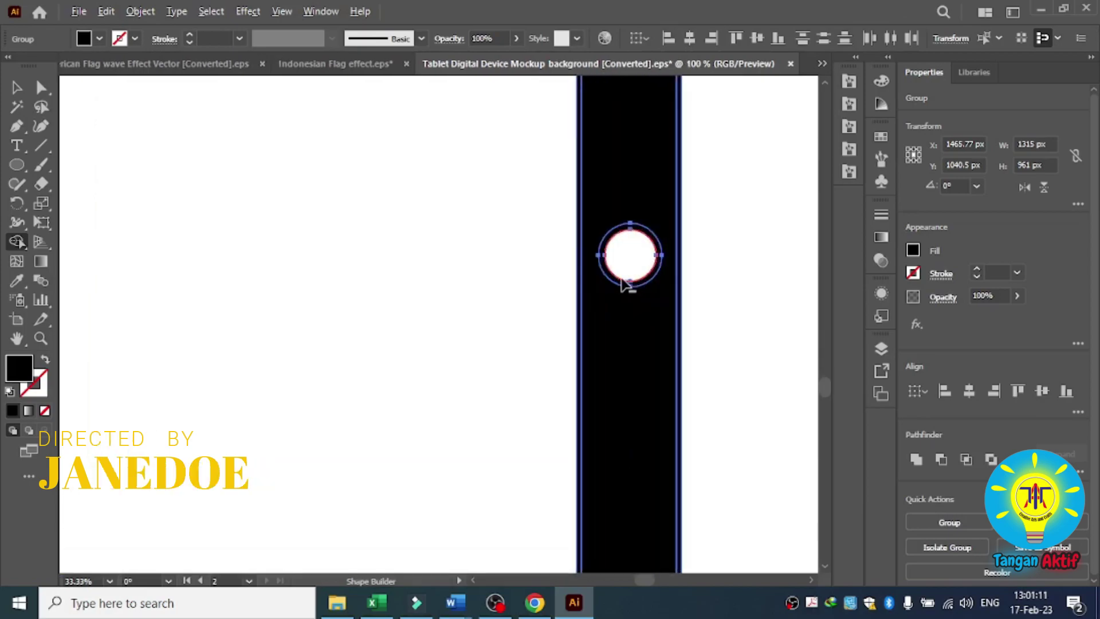
pyautogui.scroll(2, 623, 283)
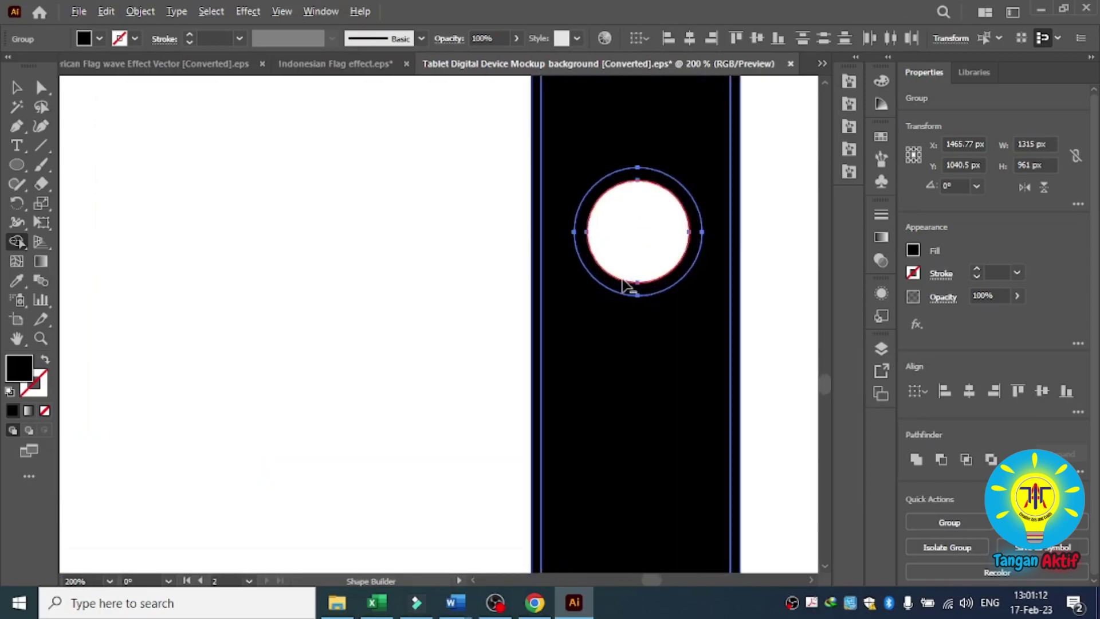
pyautogui.click(650, 227)
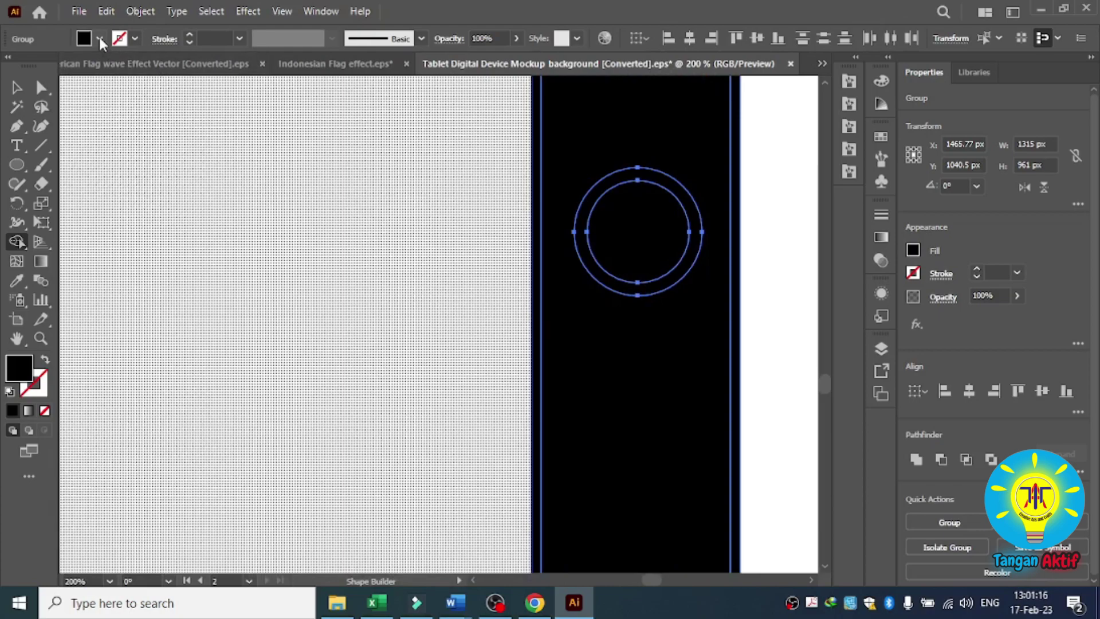
# Step: Switch the fill to White and paint the home button ring white
pyautogui.click(99, 38)
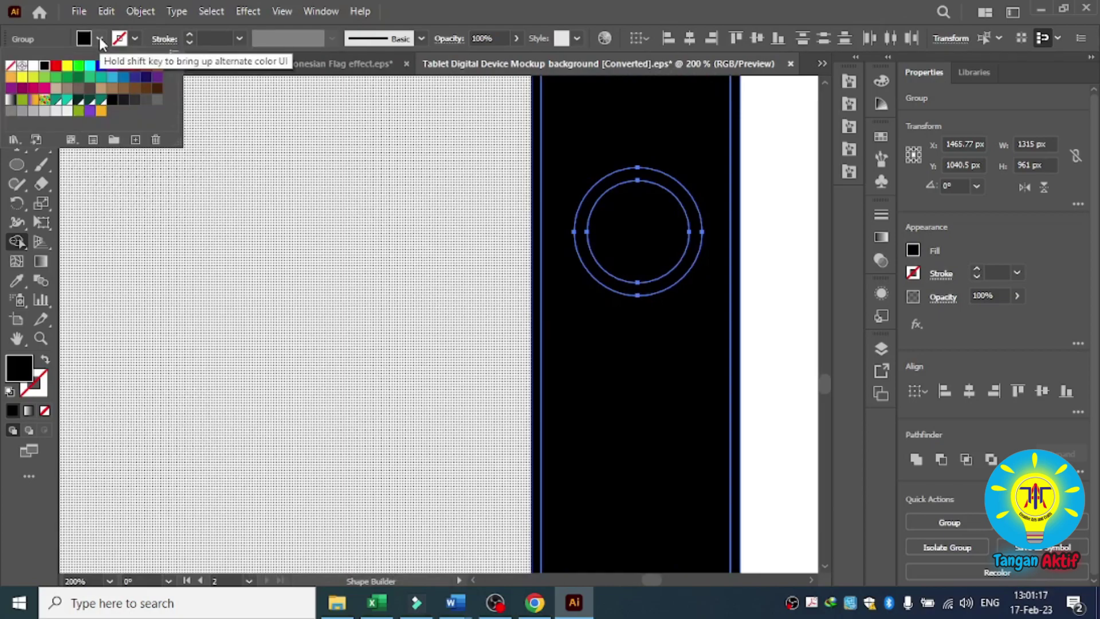
pyautogui.click(34, 66)
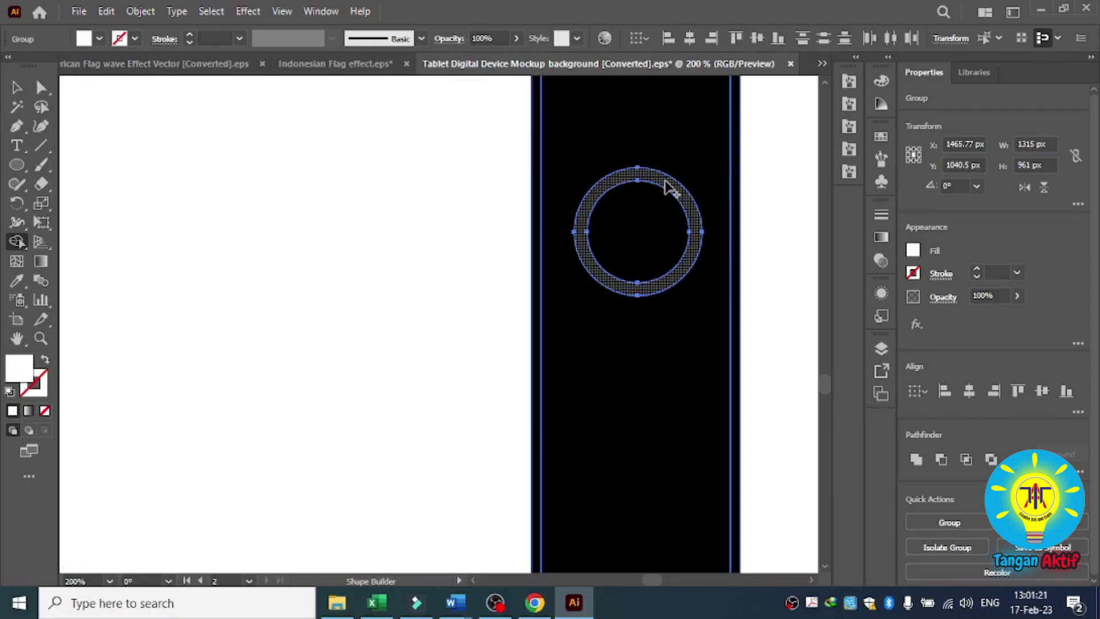
pyautogui.click(666, 184)
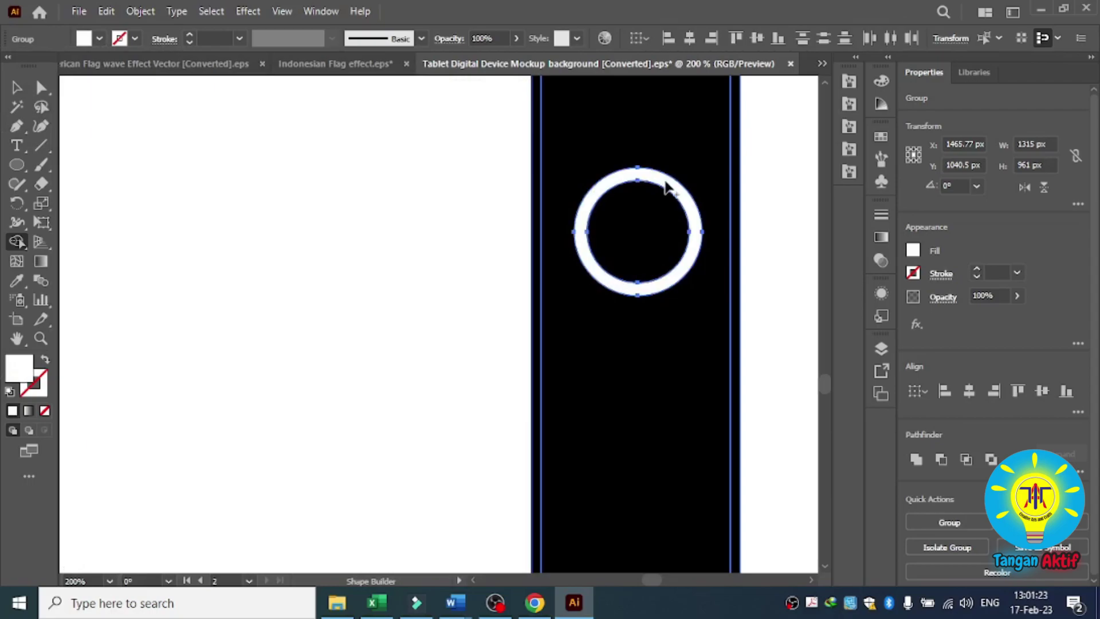
pyautogui.keyDown('alt'); pyautogui.scroll(-4, 664, 189); pyautogui.keyUp('alt')
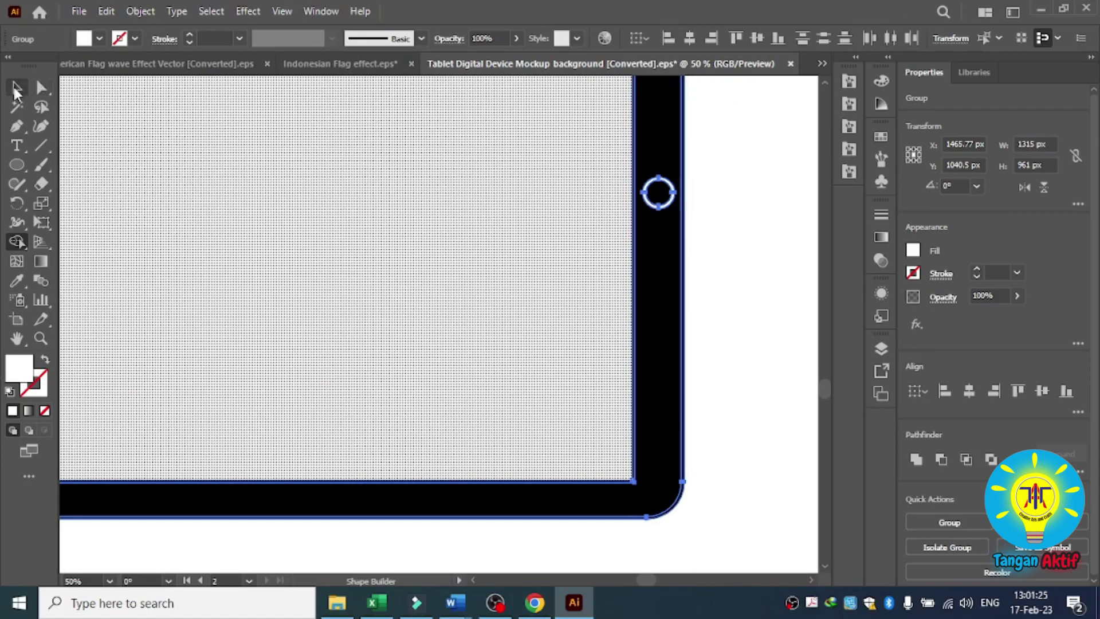
pyautogui.click(16, 89)
# Step: Select all the tablet parts and group them
pyautogui.click(723, 197)
pyautogui.keyDown('alt'); pyautogui.scroll(-1, 720, 198); pyautogui.keyUp('alt')
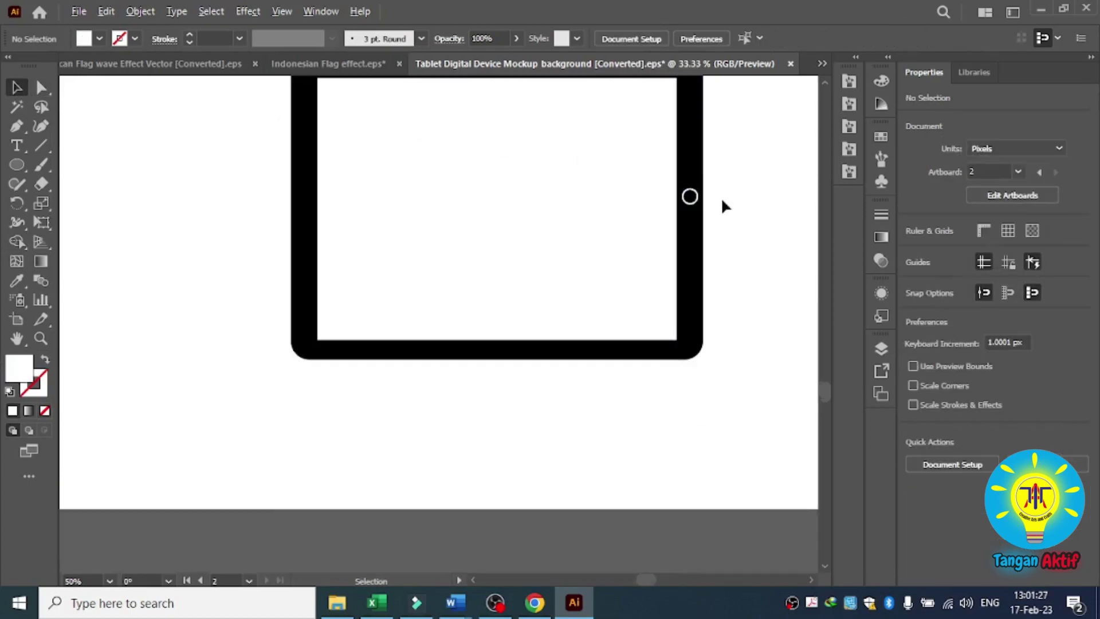
pyautogui.keyDown('alt'); pyautogui.scroll(-1, 721, 197); pyautogui.keyUp('alt')
pyautogui.keyDown('alt'); pyautogui.scroll(1, 721, 197); pyautogui.keyUp('alt')
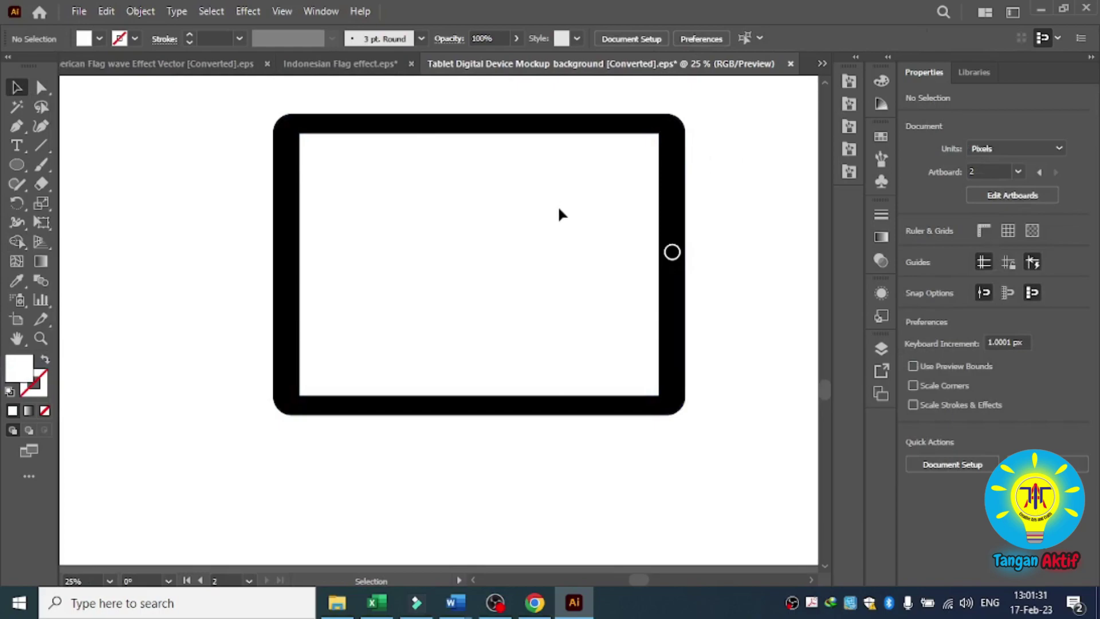
pyautogui.keyDown('alt'); pyautogui.scroll(-1, 560, 213); pyautogui.keyUp('alt')
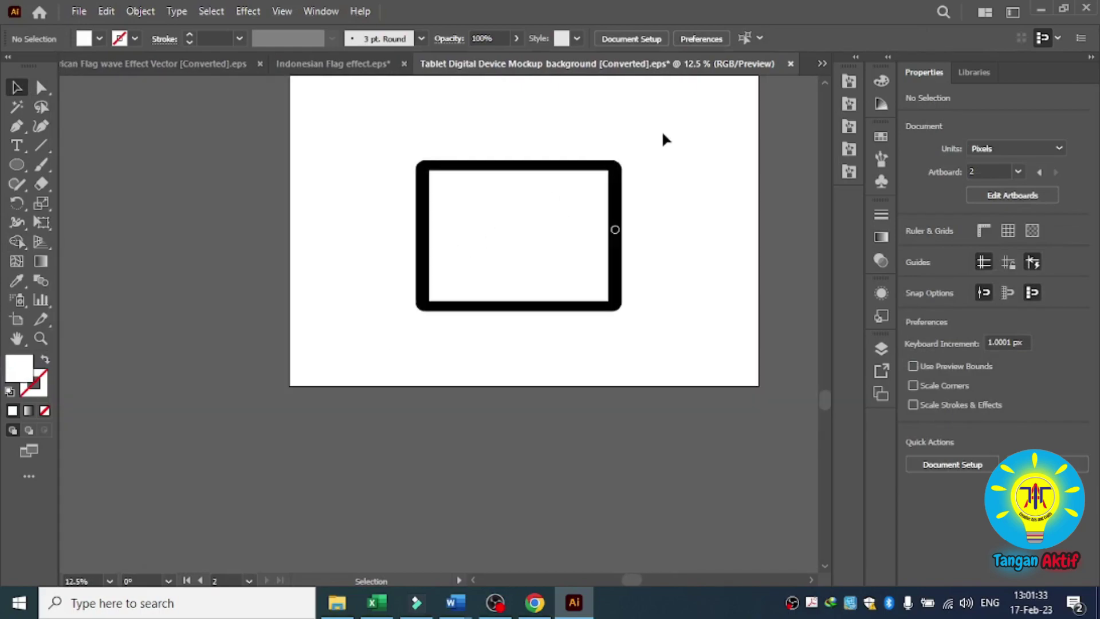
pyautogui.moveTo(667, 130); pyautogui.dragTo(463, 351)
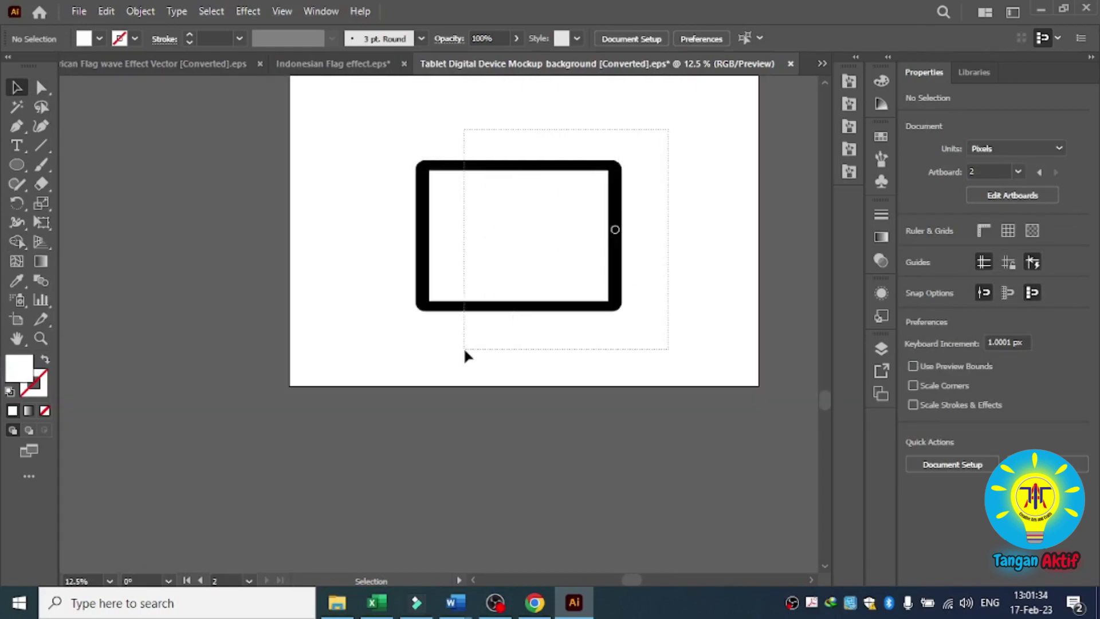
pyautogui.rightClick(571, 302)
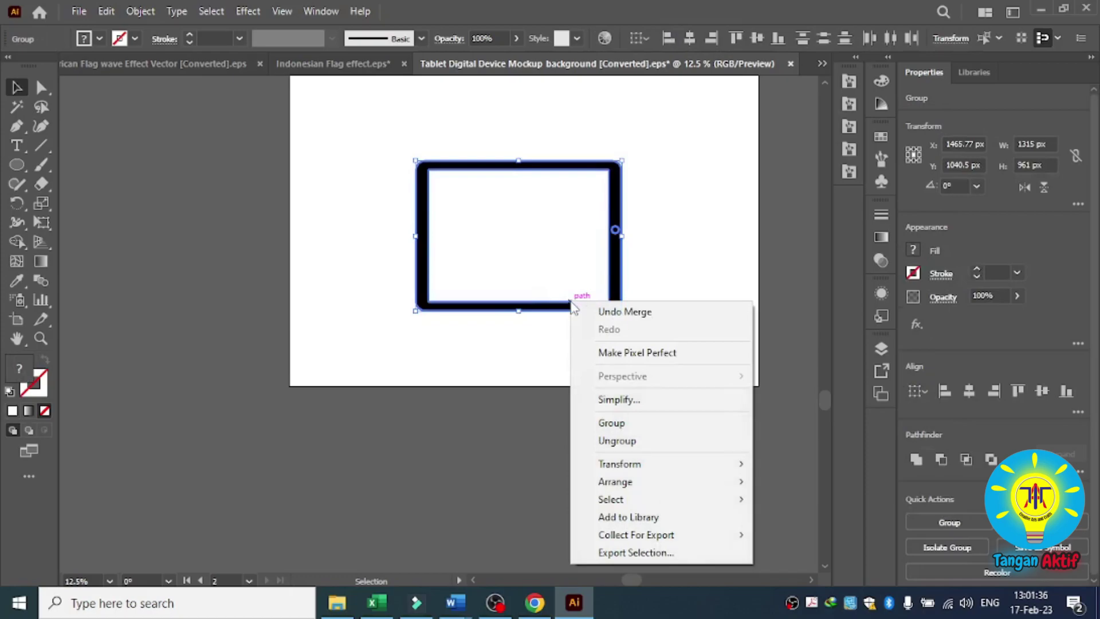
pyautogui.click(654, 422)
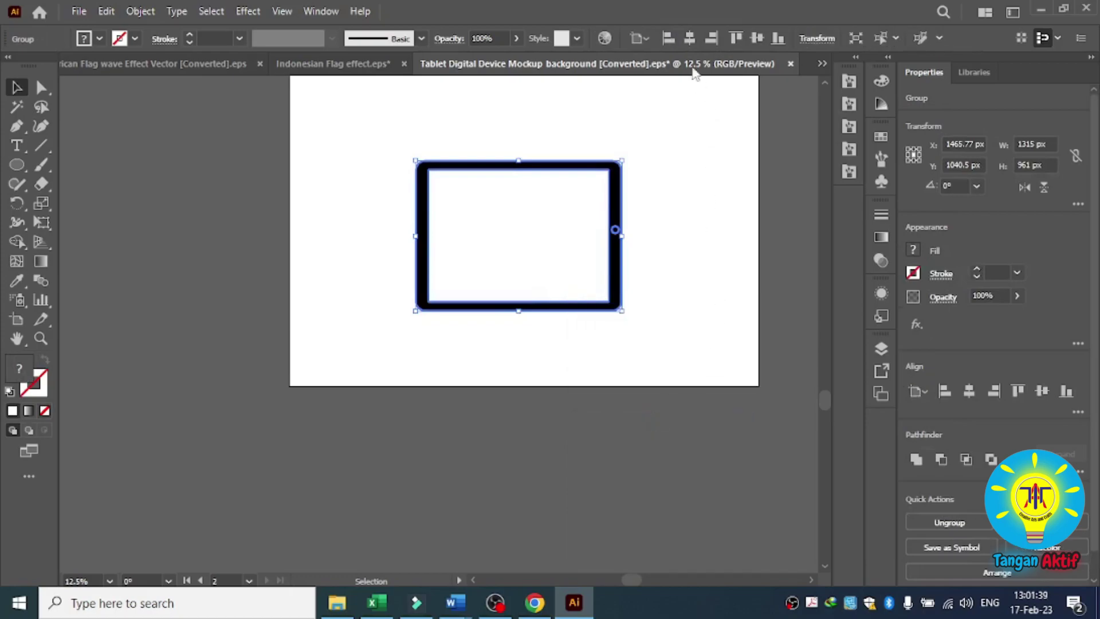
# Step: Centre the tablet group horizontally and vertically on the artboard
pyautogui.click(682, 40)
pyautogui.click(757, 39)
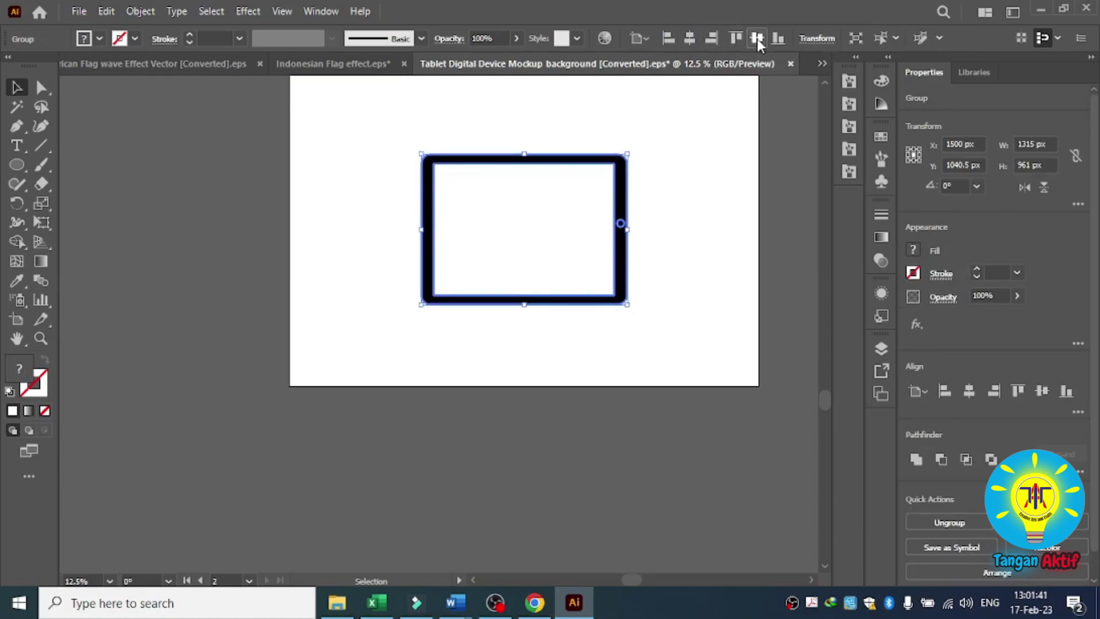
pyautogui.click(728, 208)
# Step: Check the phone artboard, return to the tablet, and switch to the Rectangle tool
pyautogui.scroll(2, 658, 201)
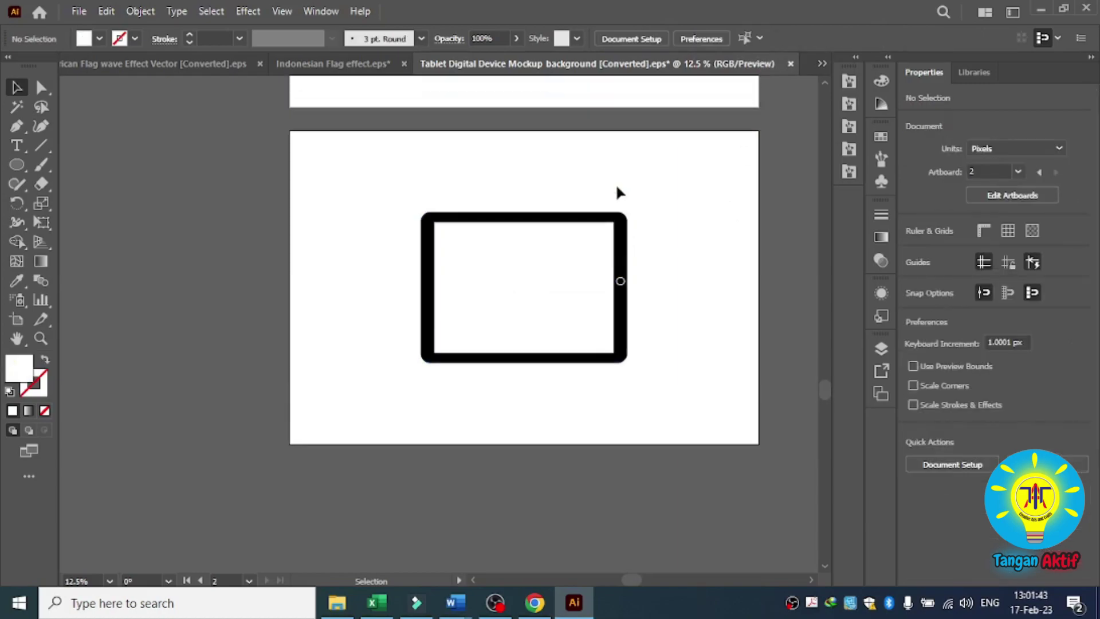
pyautogui.scroll(5, 615, 184)
pyautogui.scroll(3, 590, 170)
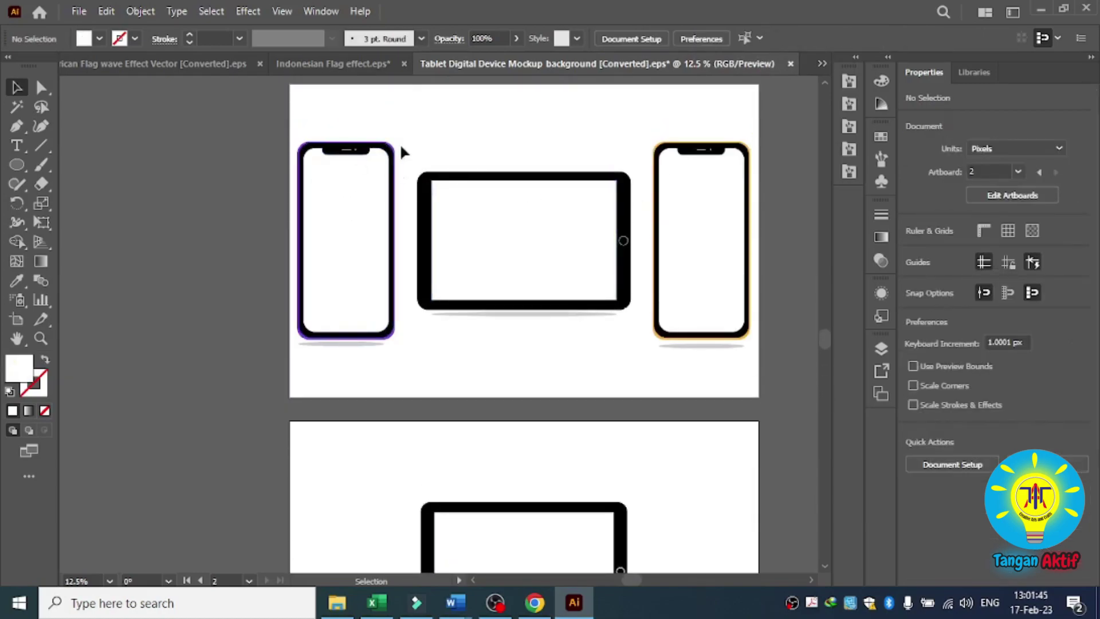
pyautogui.scroll(-3, 496, 454)
pyautogui.scroll(-3, 491, 449)
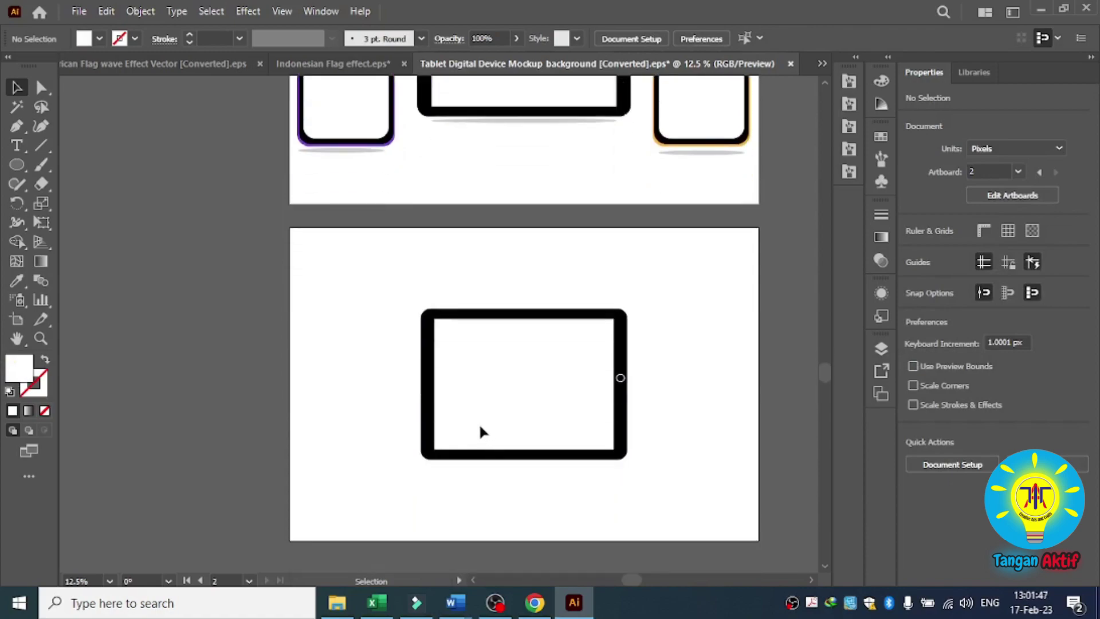
pyautogui.scroll(-1, 481, 432)
pyautogui.scroll(2, 392, 323)
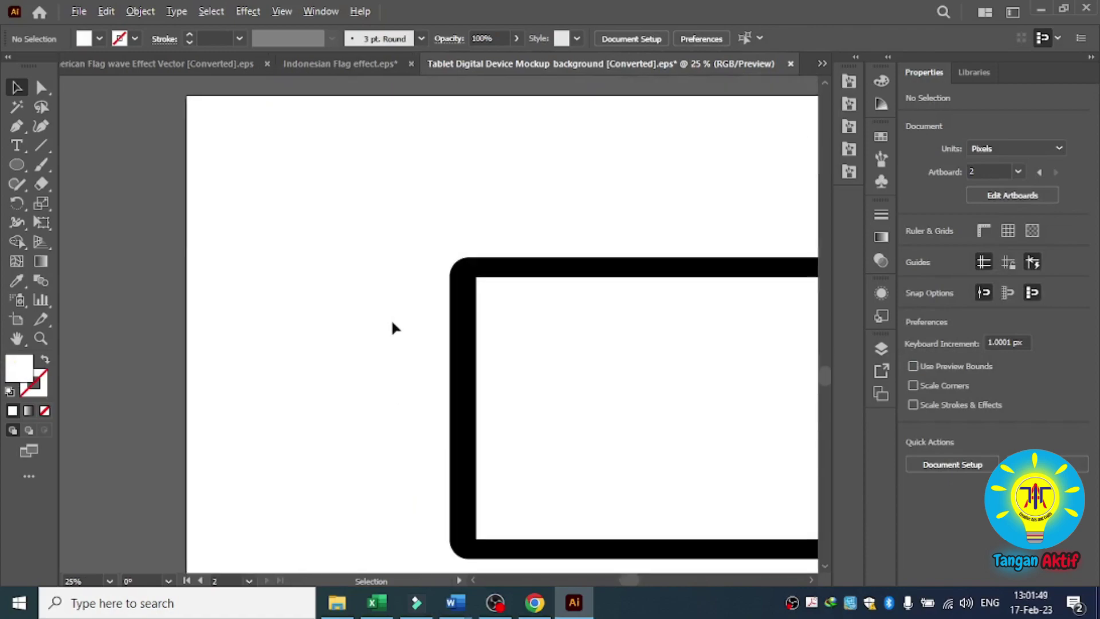
pyautogui.moveTo(18, 166); pyautogui.dragTo(54, 164)
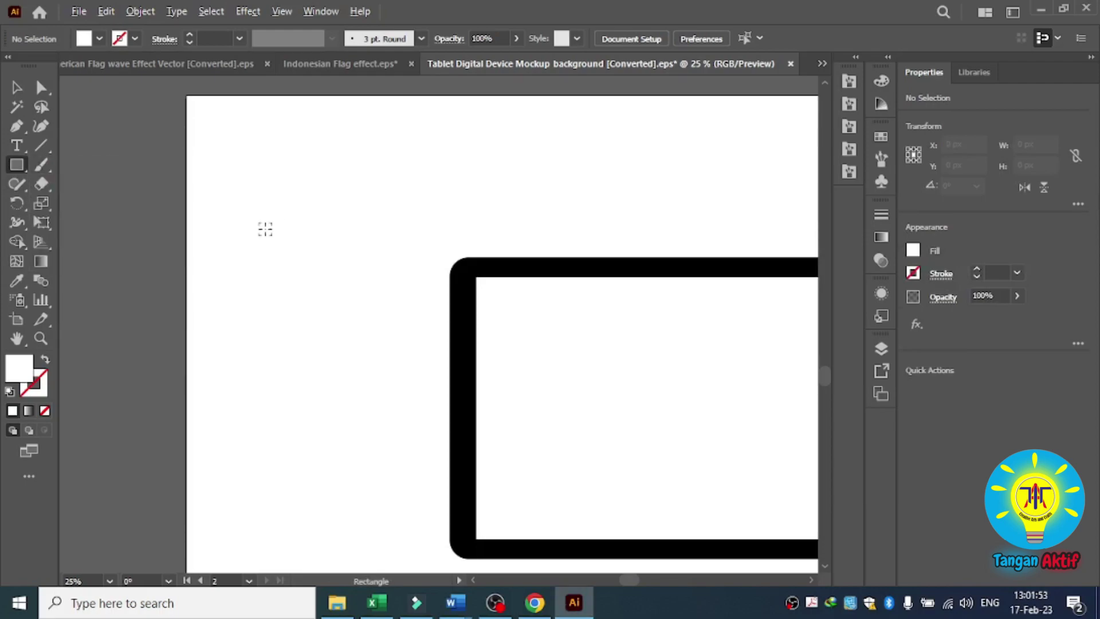
pyautogui.scroll(-1, 265, 228)
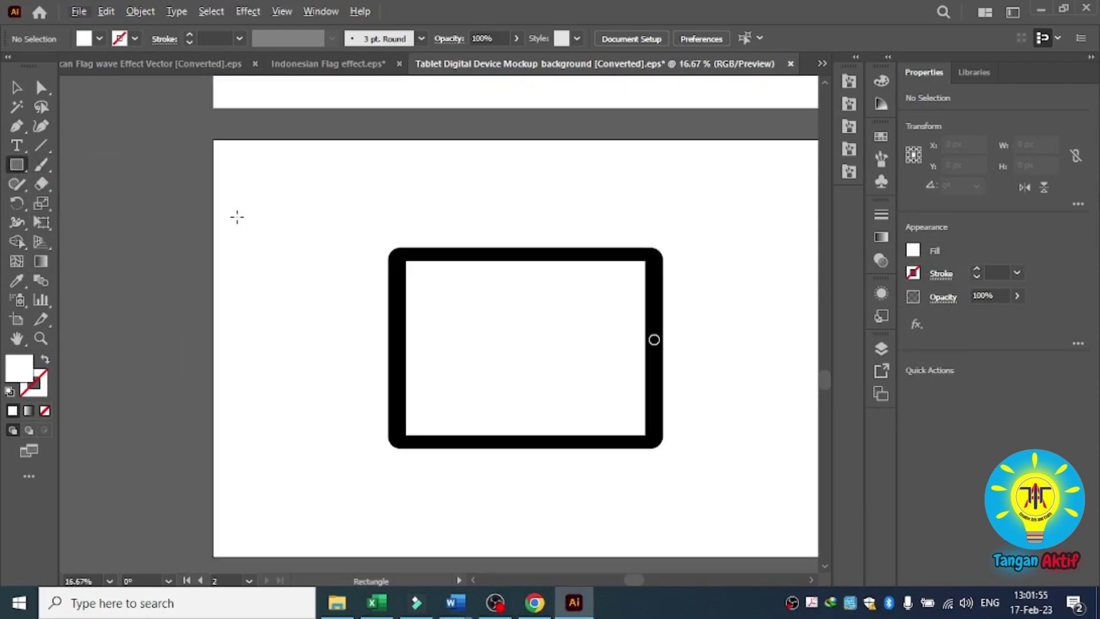
# Step: Draw a tall rectangle to the left of the tablet and select it
pyautogui.moveTo(237, 217); pyautogui.dragTo(369, 473)
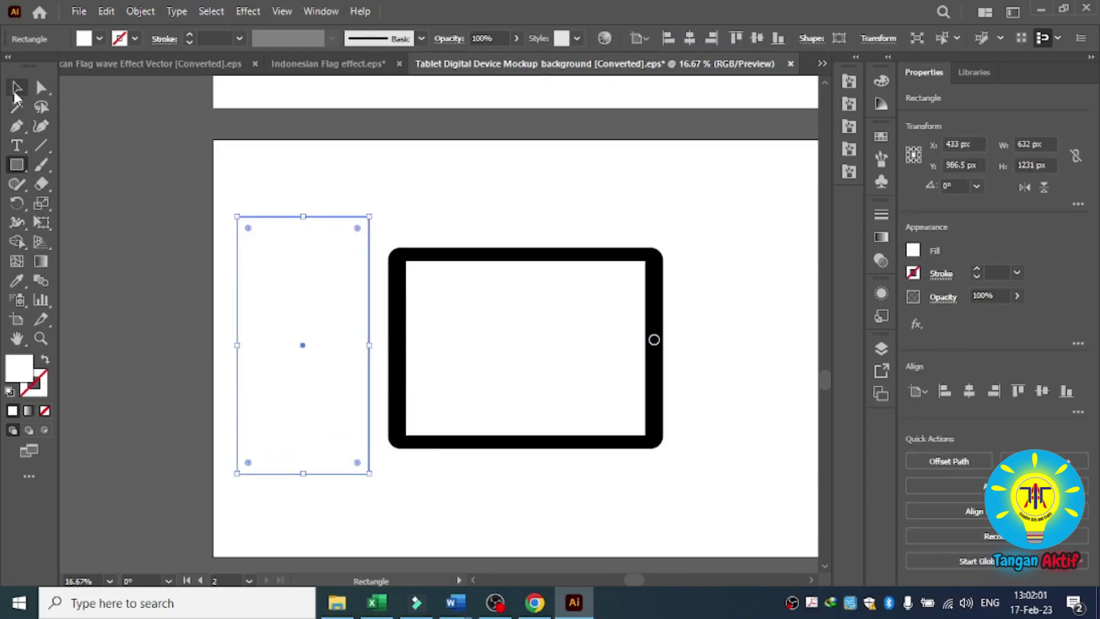
pyautogui.click(15, 91)
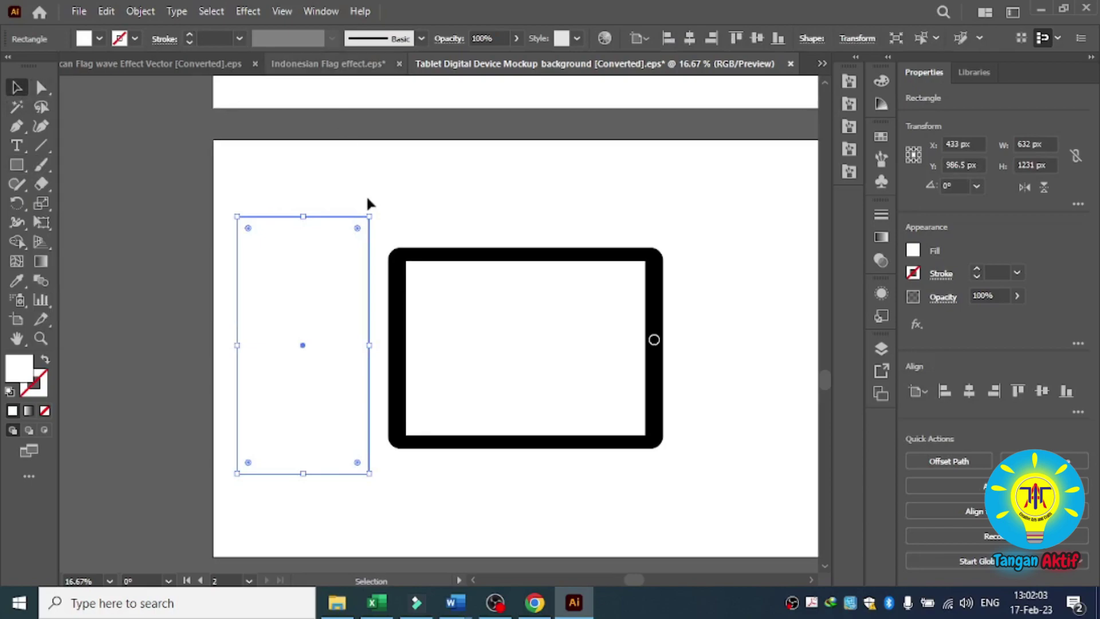
pyautogui.click(351, 193)
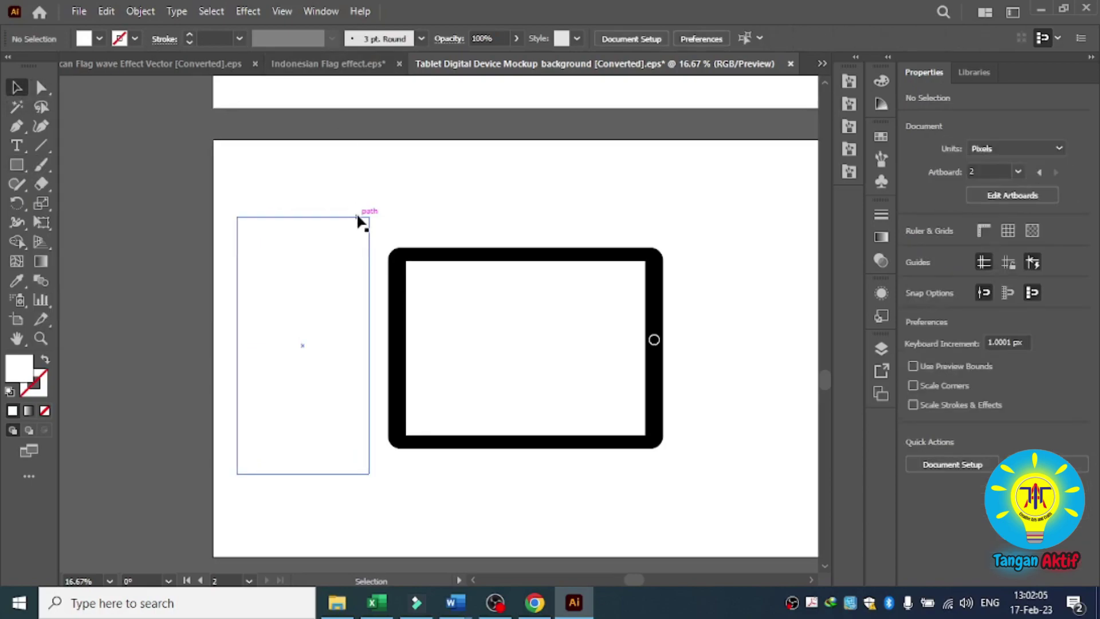
pyautogui.moveTo(373, 200); pyautogui.dragTo(354, 238)
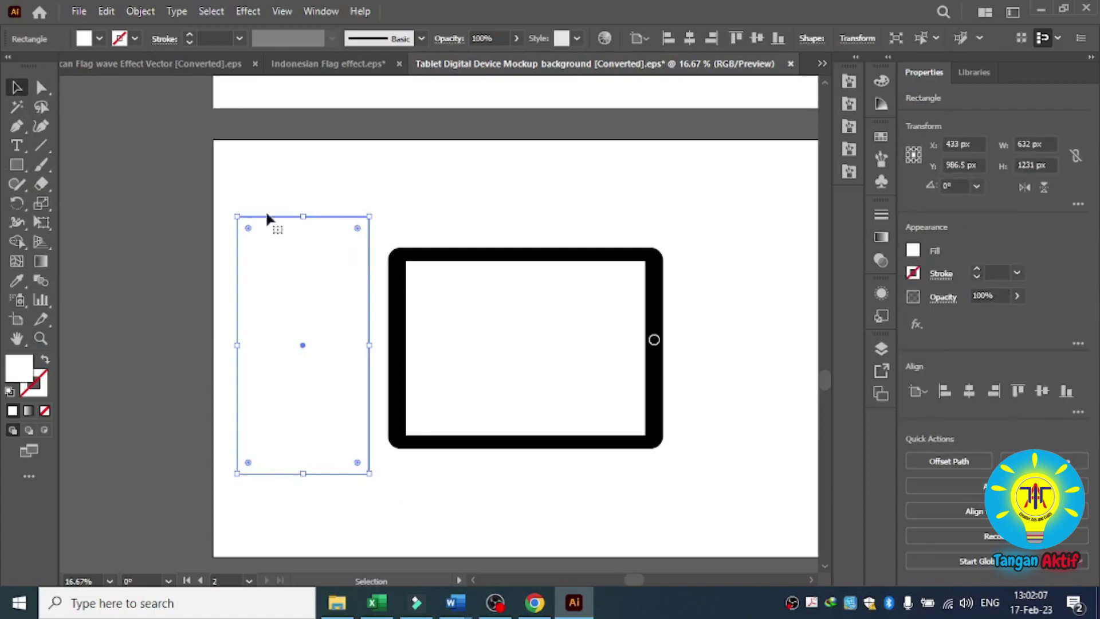
# Step: Give the rectangle no fill and a 2 pt black stroke
pyautogui.click(101, 41)
pyautogui.click(10, 65)
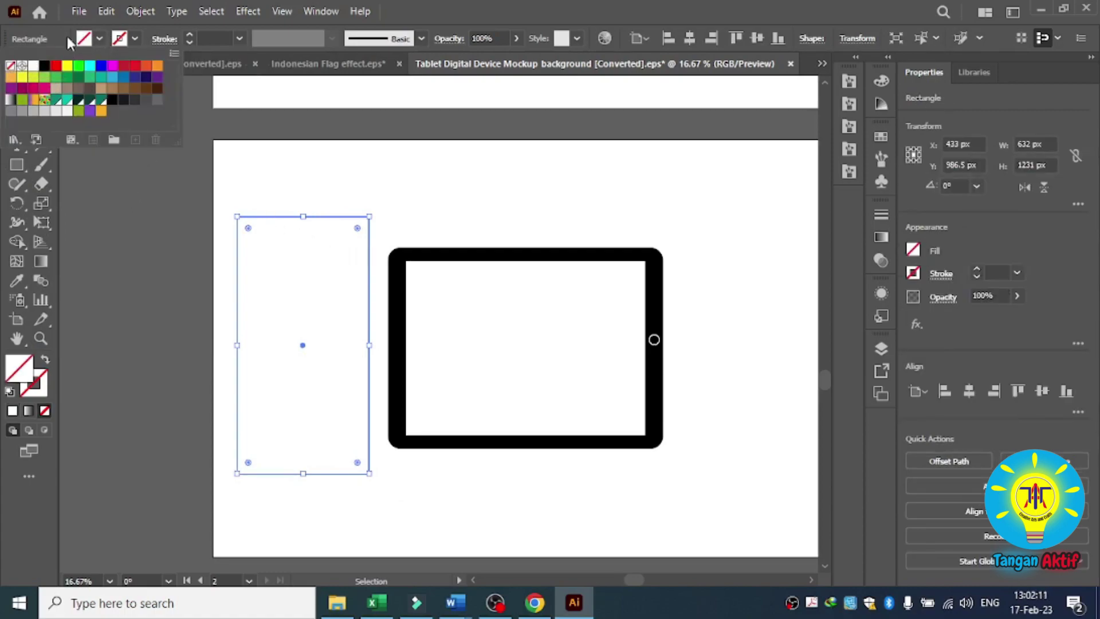
pyautogui.click(137, 34)
pyautogui.click(45, 66)
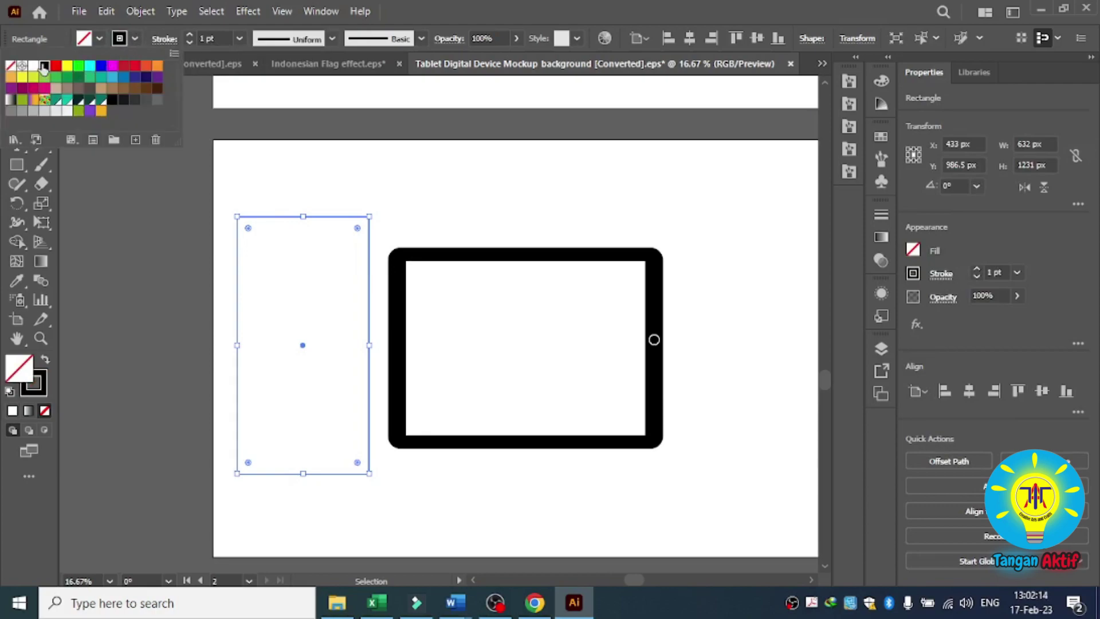
pyautogui.click(338, 203)
pyautogui.click(383, 189)
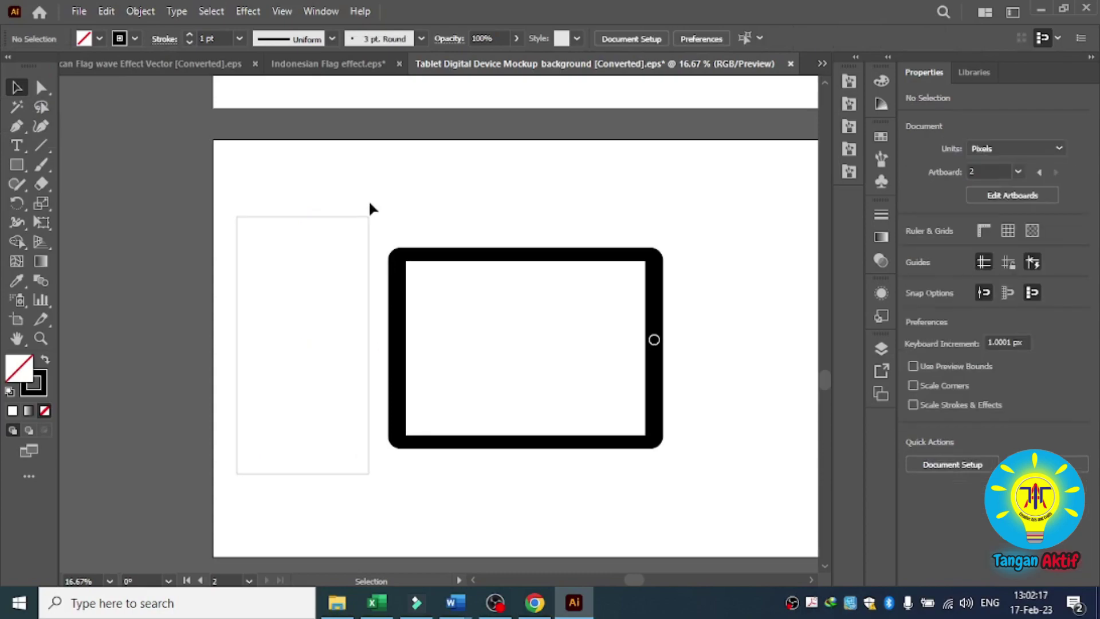
pyautogui.moveTo(373, 194); pyautogui.dragTo(348, 224)
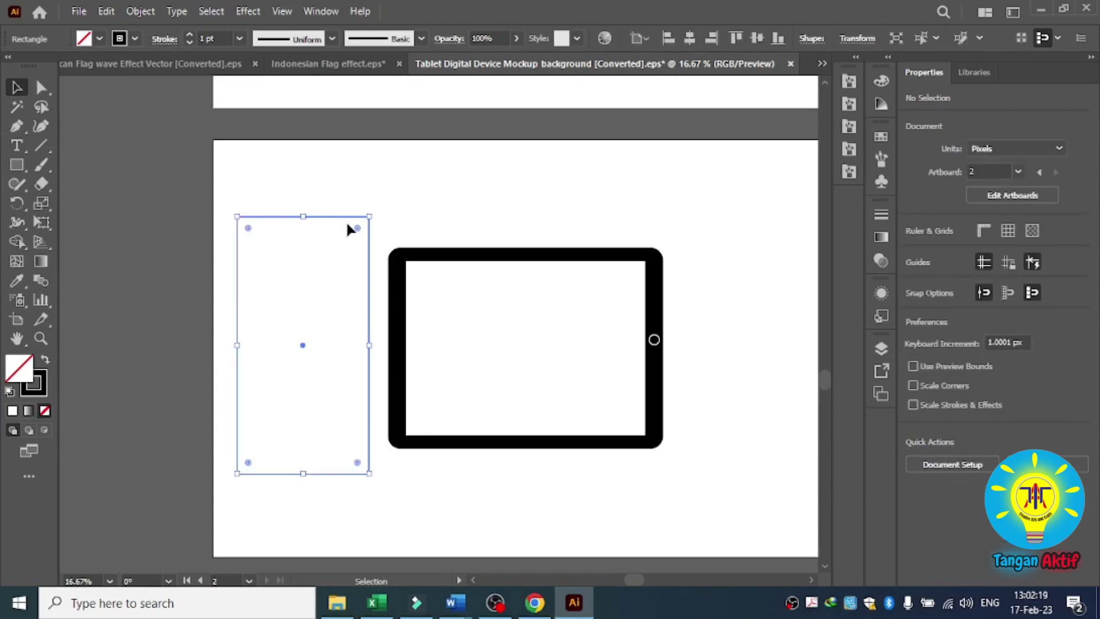
pyautogui.click(193, 32)
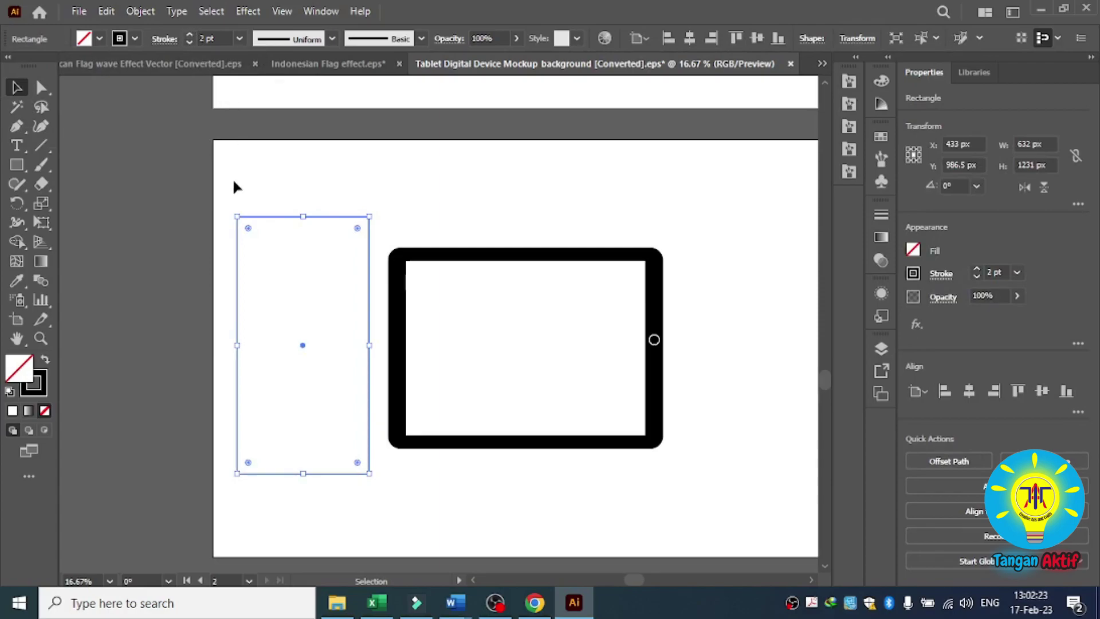
pyautogui.scroll(1, 281, 215)
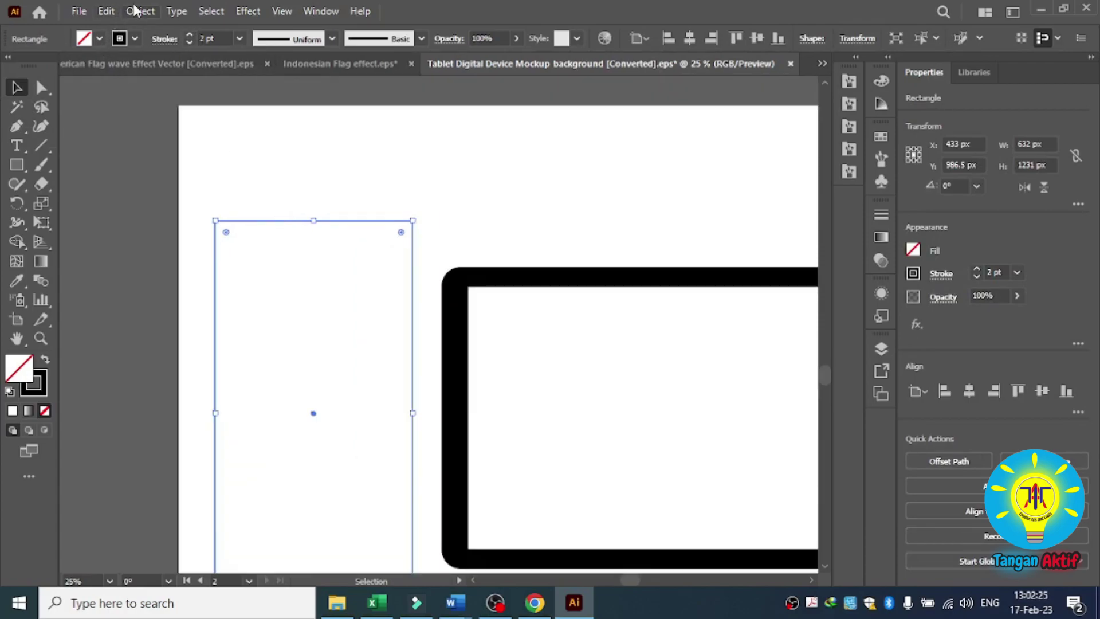
# Step: Paste a copy of the frame rectangle in place and shrink it slightly inside the original
pyautogui.click(106, 12)
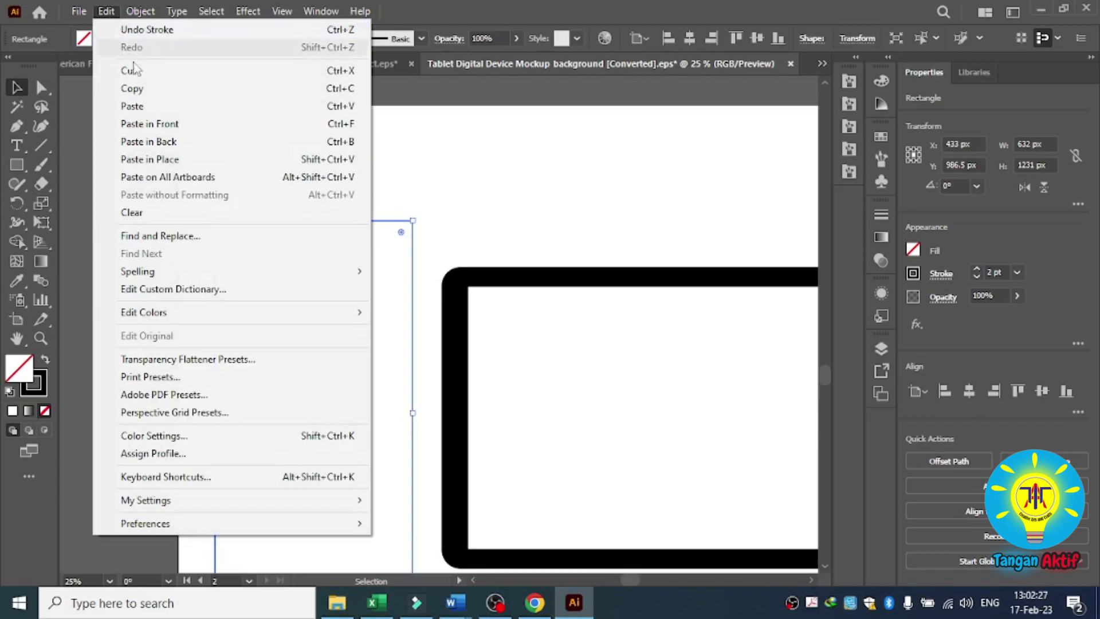
pyautogui.click(153, 90)
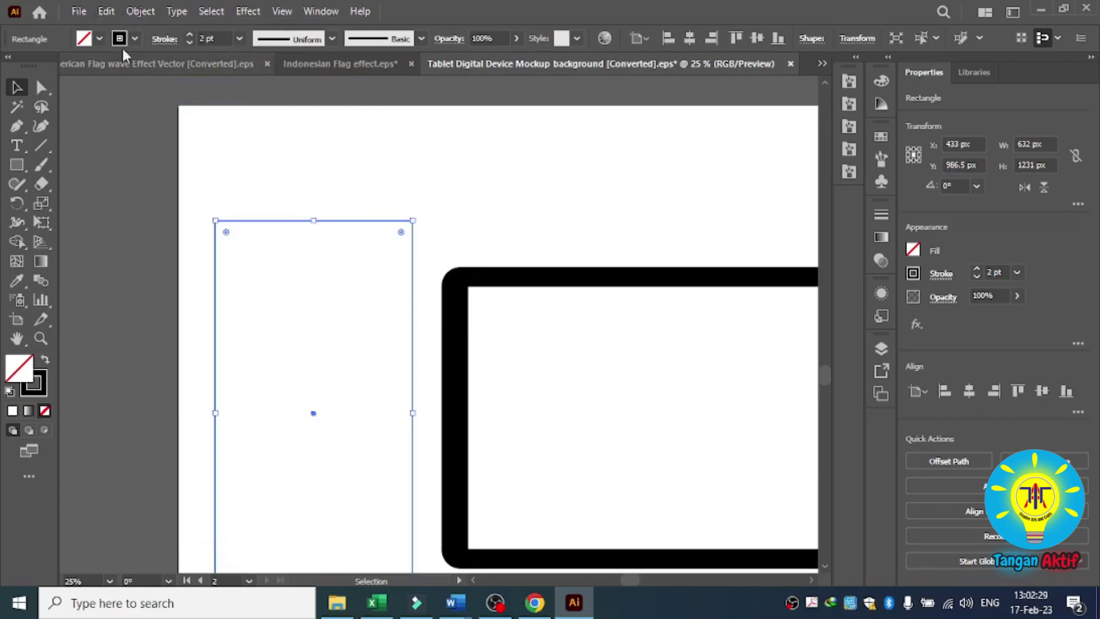
pyautogui.click(104, 11)
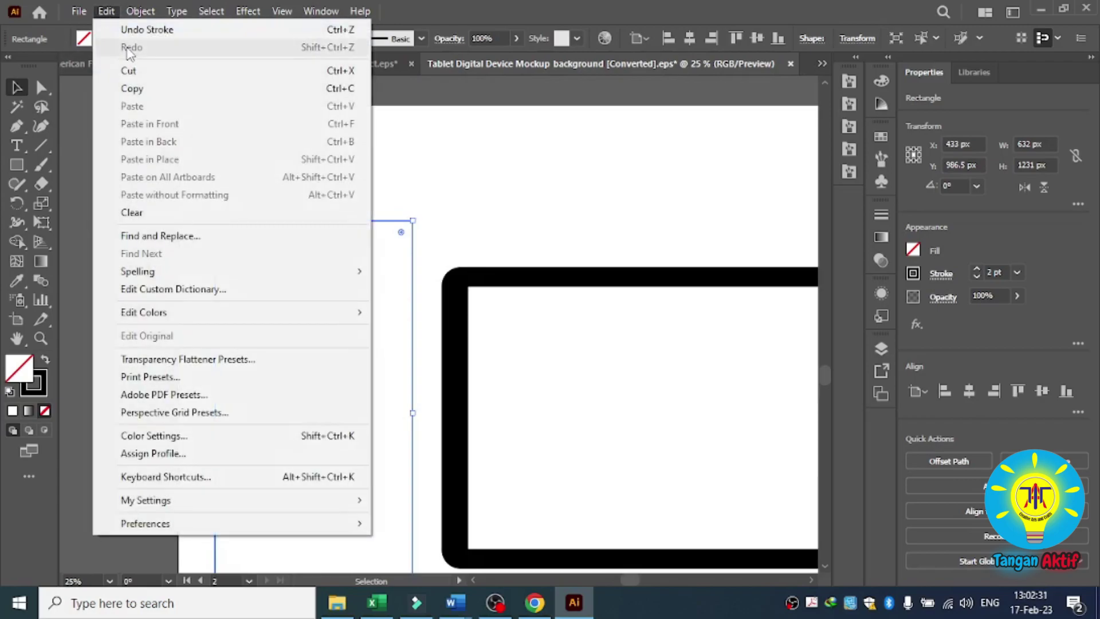
pyautogui.click(148, 88)
pyautogui.click(103, 11)
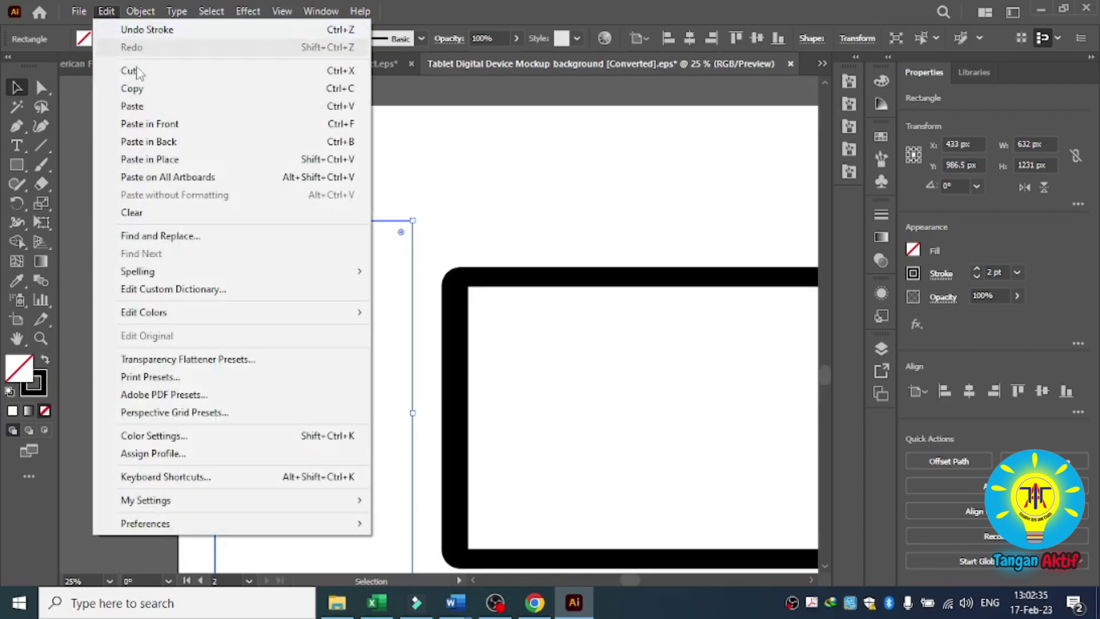
pyautogui.click(185, 159)
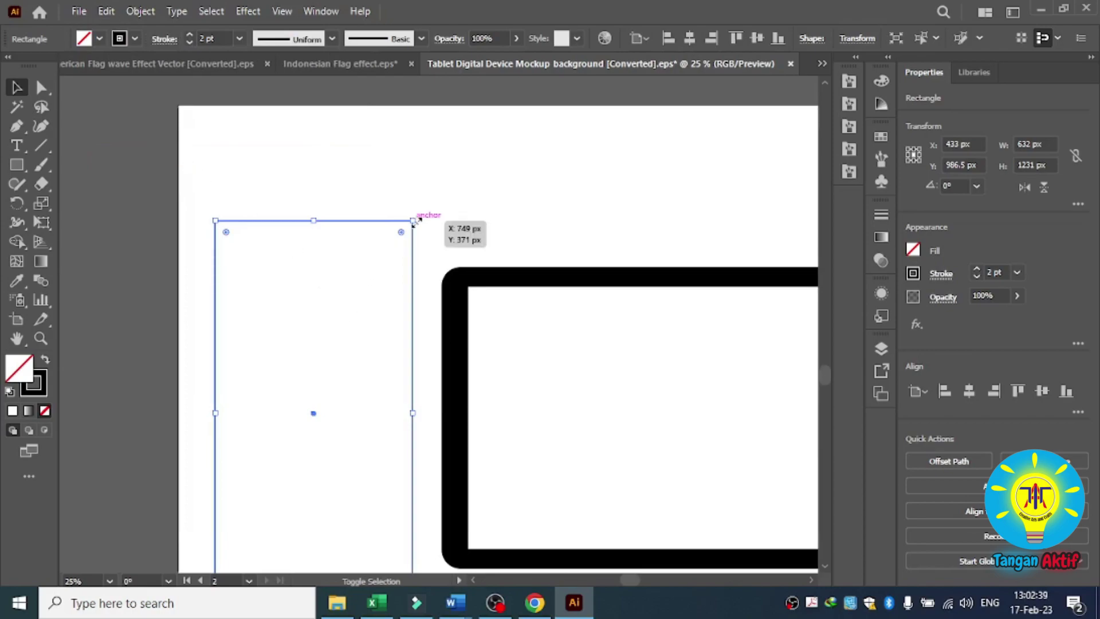
pyautogui.moveTo(414, 219); pyautogui.dragTo(404, 234)
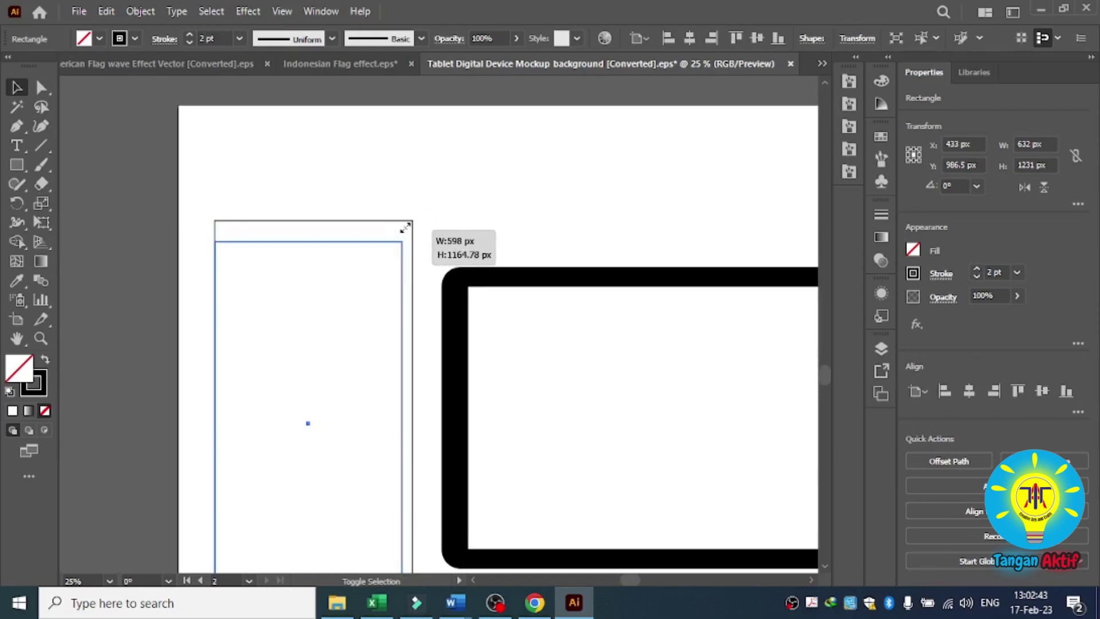
pyautogui.moveTo(403, 234); pyautogui.dragTo(405, 234)
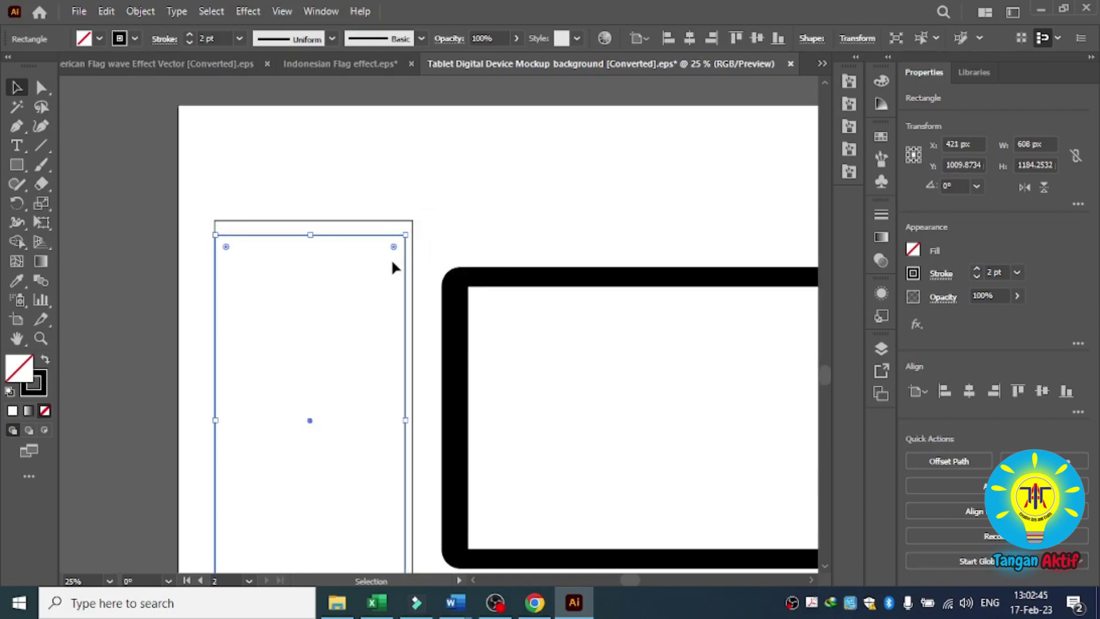
# Step: Paste another copy in place and shrink it to about 572 × 1114 px
pyautogui.click(108, 12)
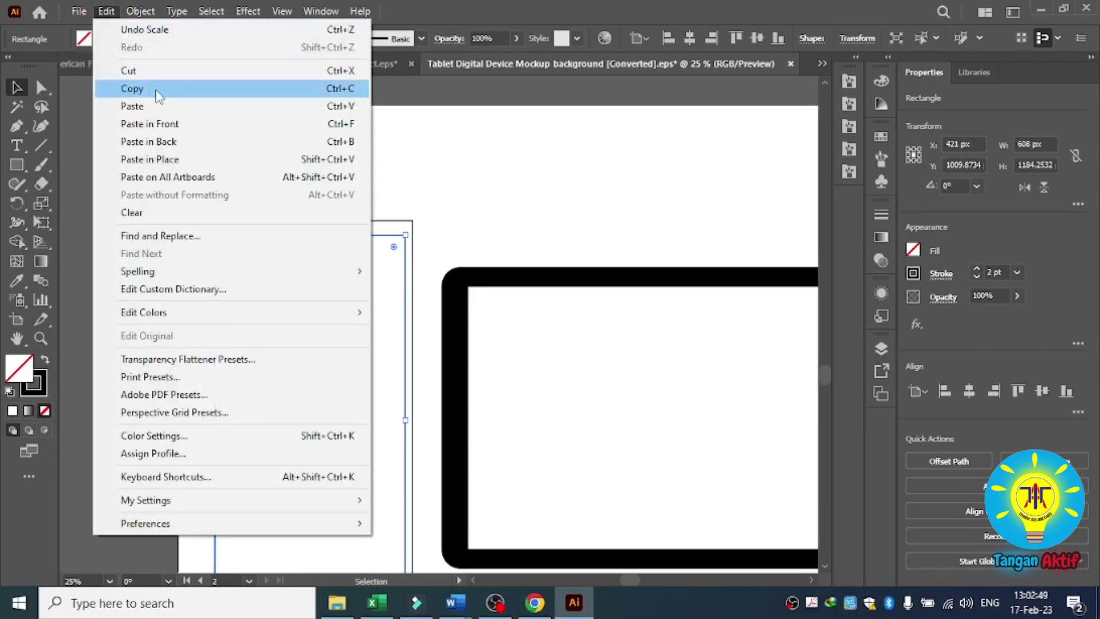
pyautogui.click(156, 89)
pyautogui.click(108, 10)
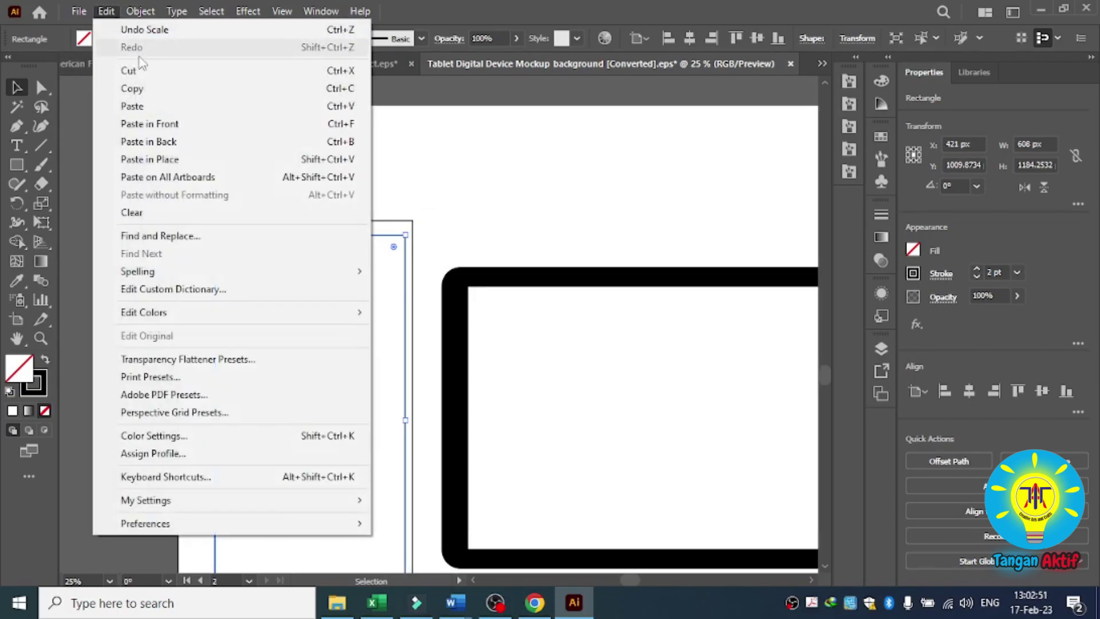
pyautogui.click(172, 159)
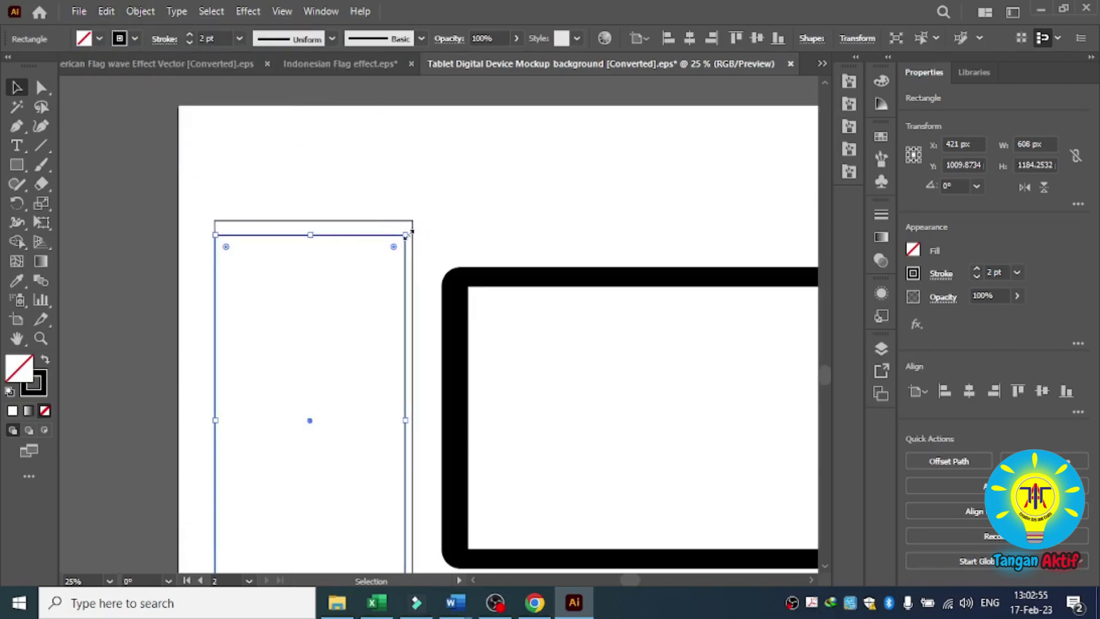
pyautogui.moveTo(409, 232)
pyautogui.mouseDown()
pyautogui.moveTo(391, 245)
pyautogui.moveTo(393, 232)
pyautogui.mouseUp()
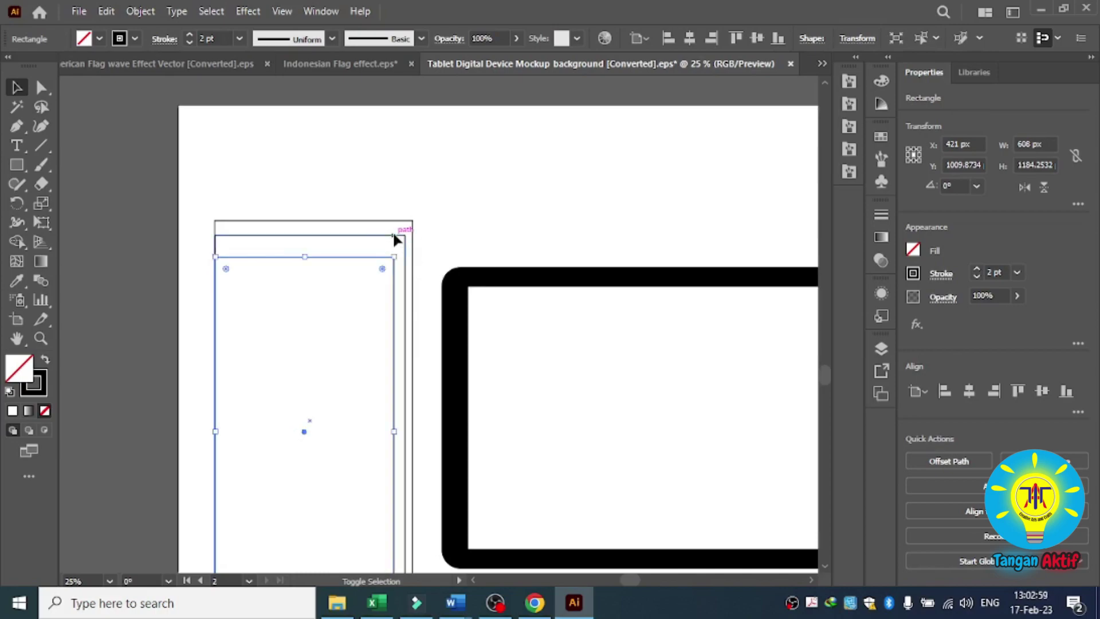
pyautogui.scroll(-1, 342, 343)
pyautogui.scroll(2, 346, 399)
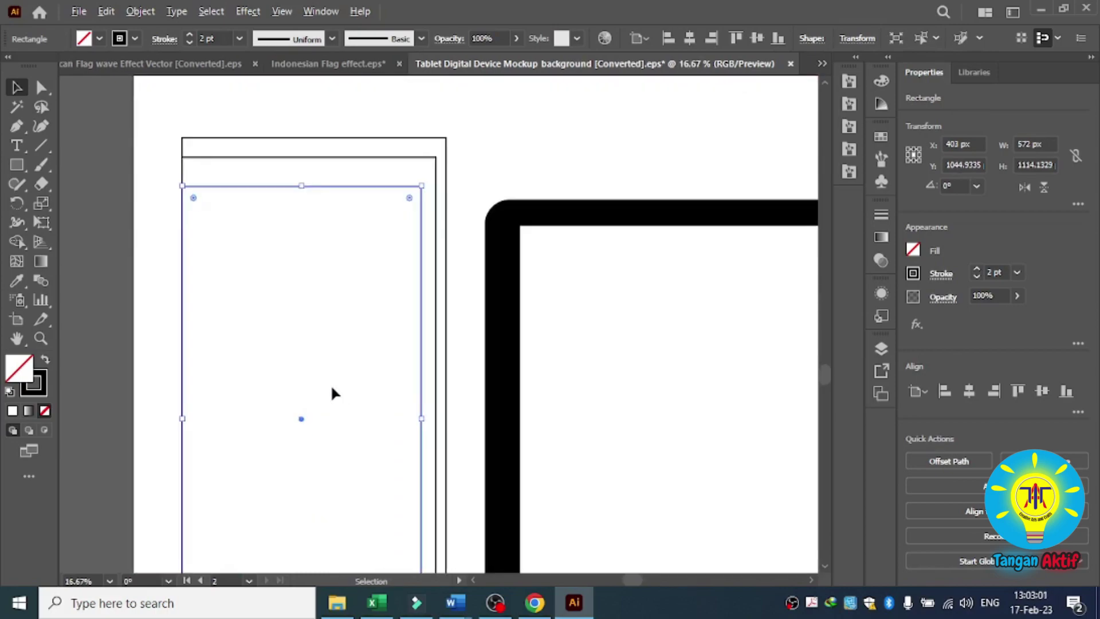
# Step: Centre the innermost 572 × 1114 px rectangle inside the phone's outer frame
pyautogui.click(484, 133)
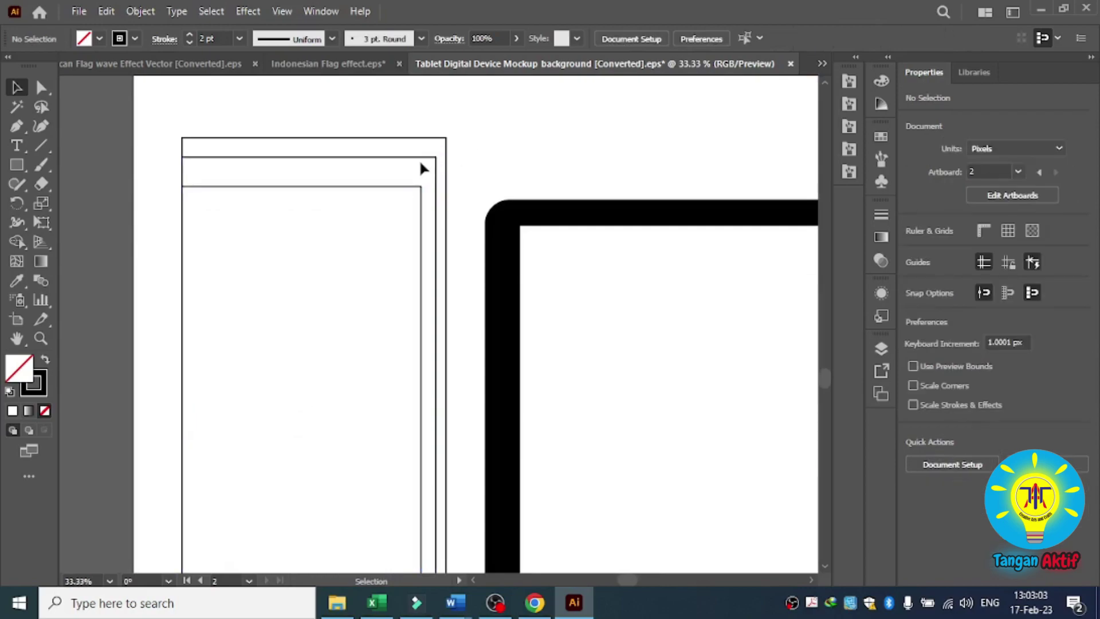
pyautogui.moveTo(414, 160)
pyautogui.mouseDown()
pyautogui.moveTo(433, 184)
pyautogui.moveTo(432, 173)
pyautogui.mouseUp()
pyautogui.click(485, 132)
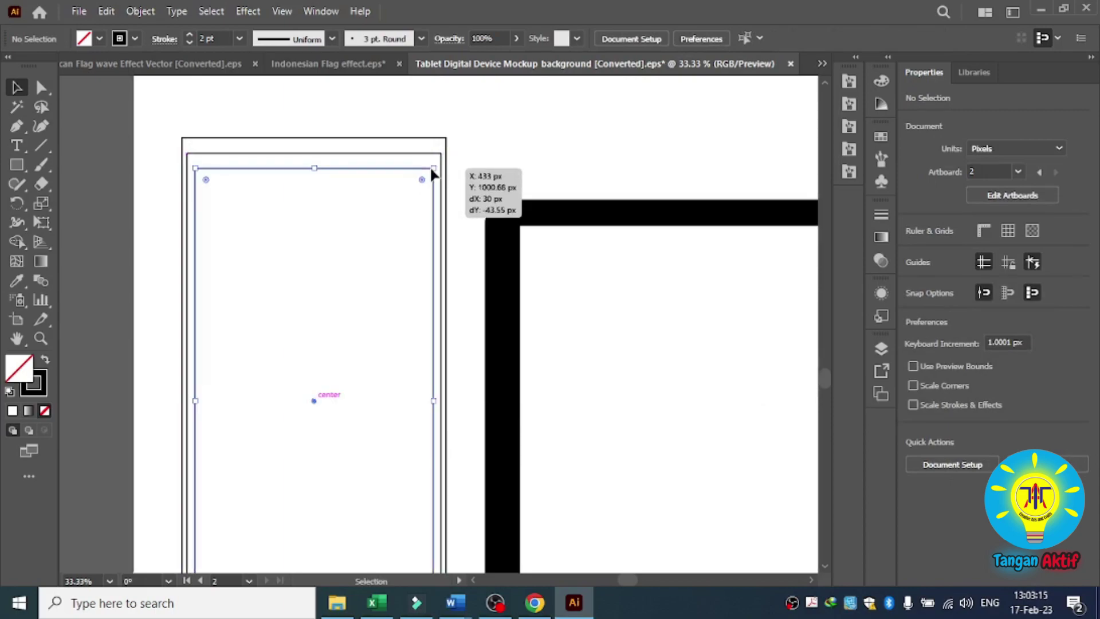
pyautogui.scroll(-2, 434, 220)
pyautogui.scroll(-1, 427, 241)
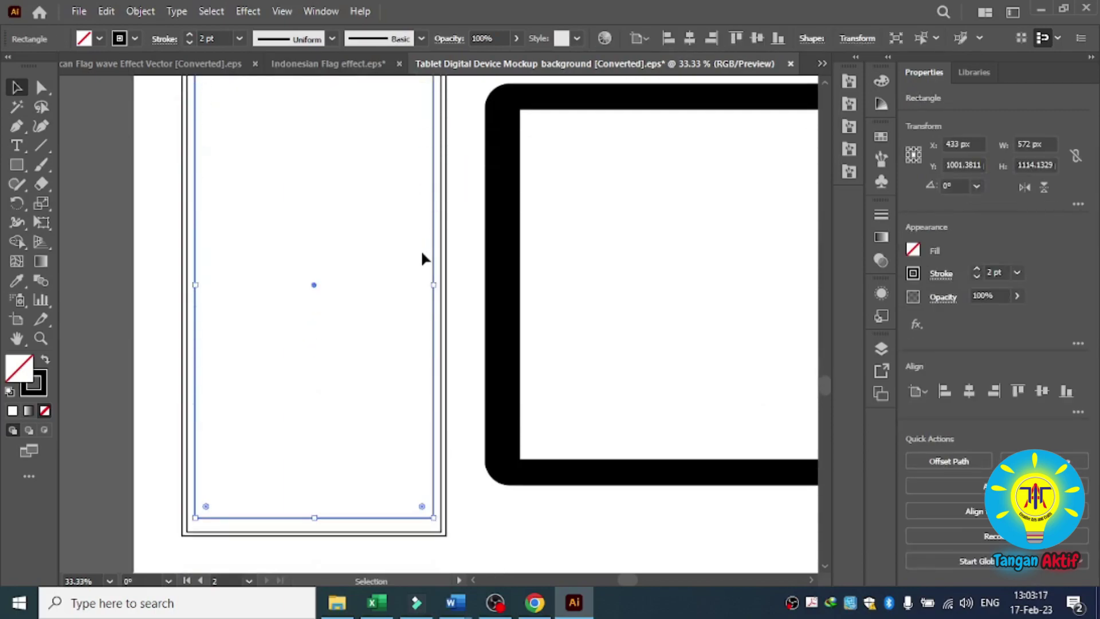
pyautogui.scroll(1, 423, 257)
pyautogui.click(480, 108)
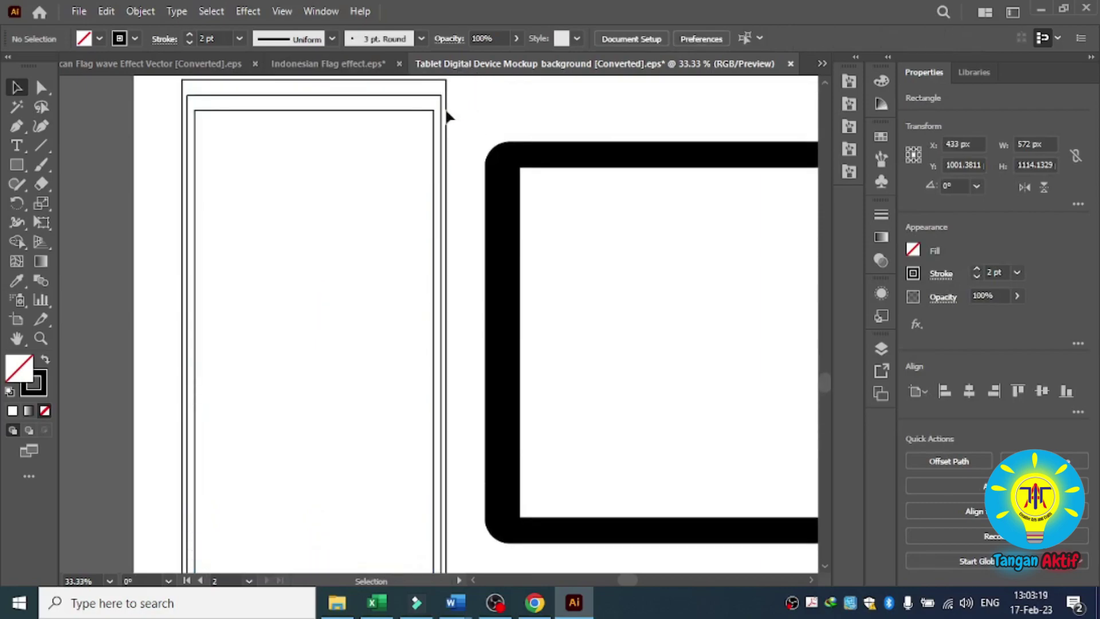
pyautogui.click(433, 118)
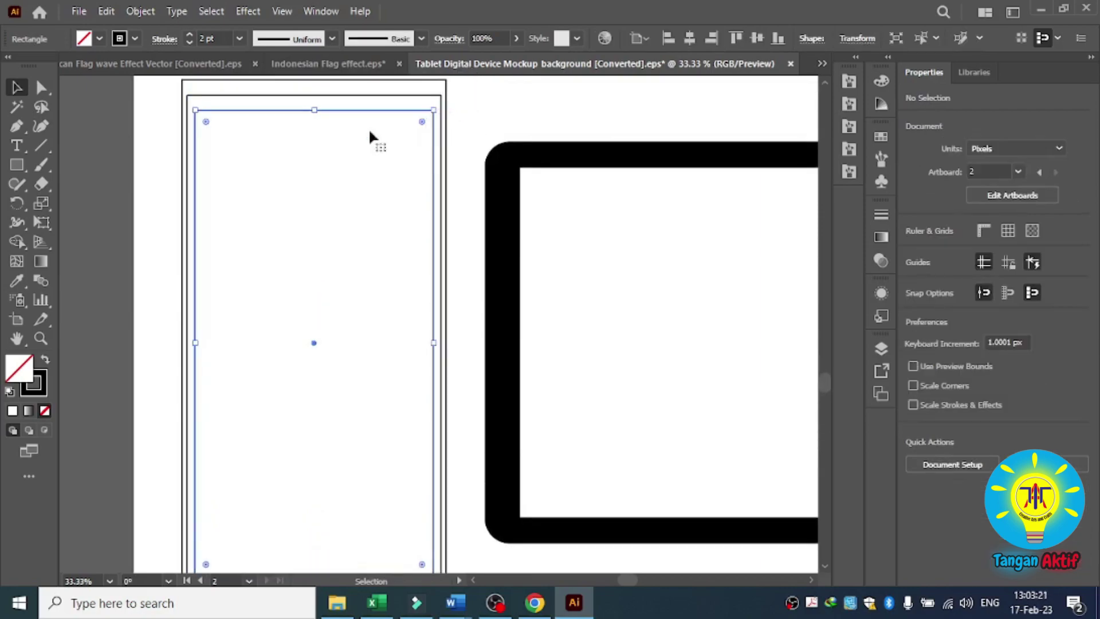
# Step: Round the inner rectangle's corners to about 44.7 px and the middle one's to about 41.8 px
pyautogui.click(40, 88)
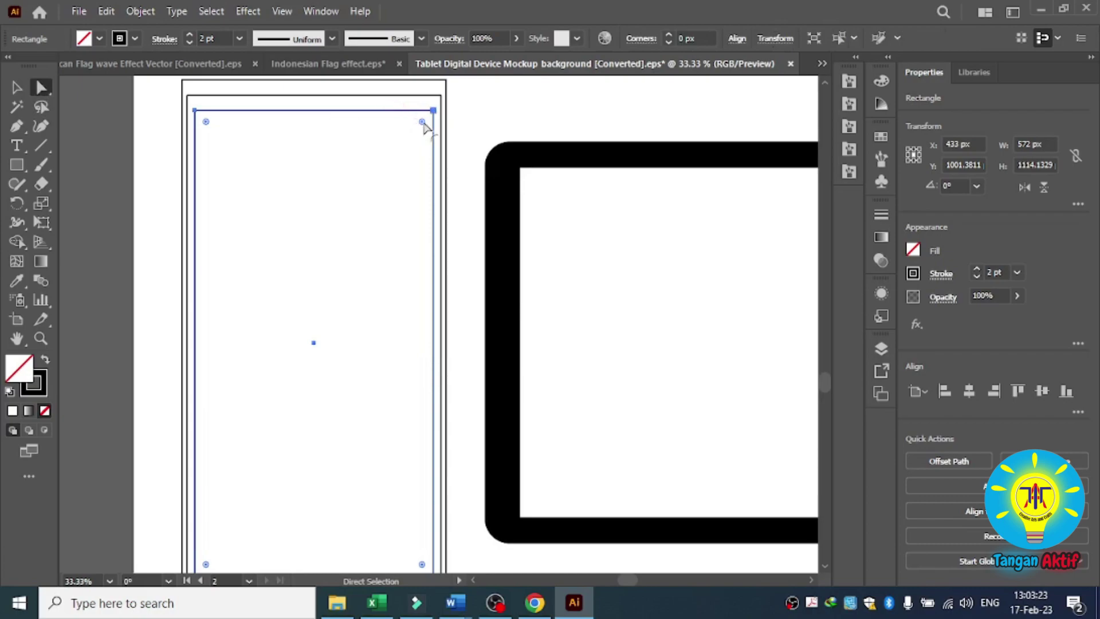
pyautogui.moveTo(421, 122); pyautogui.dragTo(414, 135)
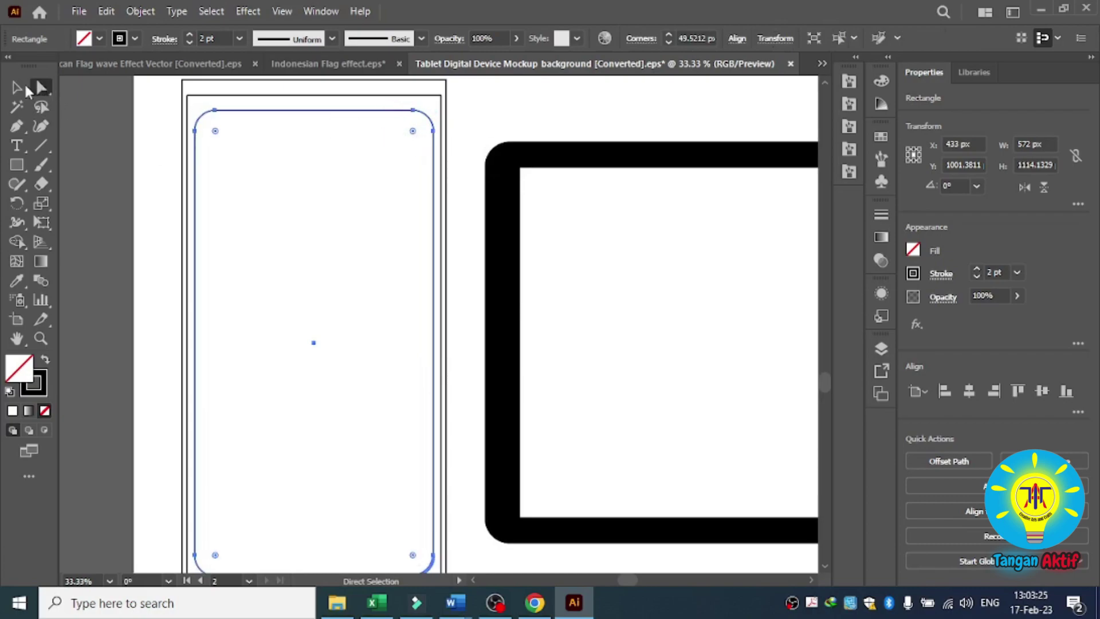
pyautogui.click(17, 87)
pyautogui.click(132, 138)
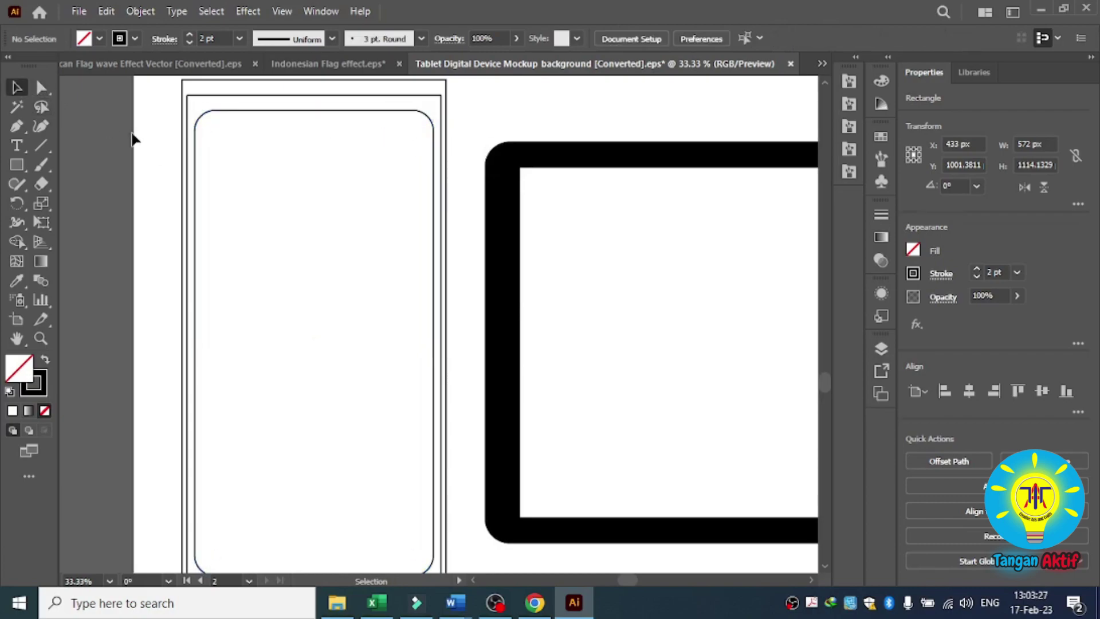
pyautogui.click(185, 107)
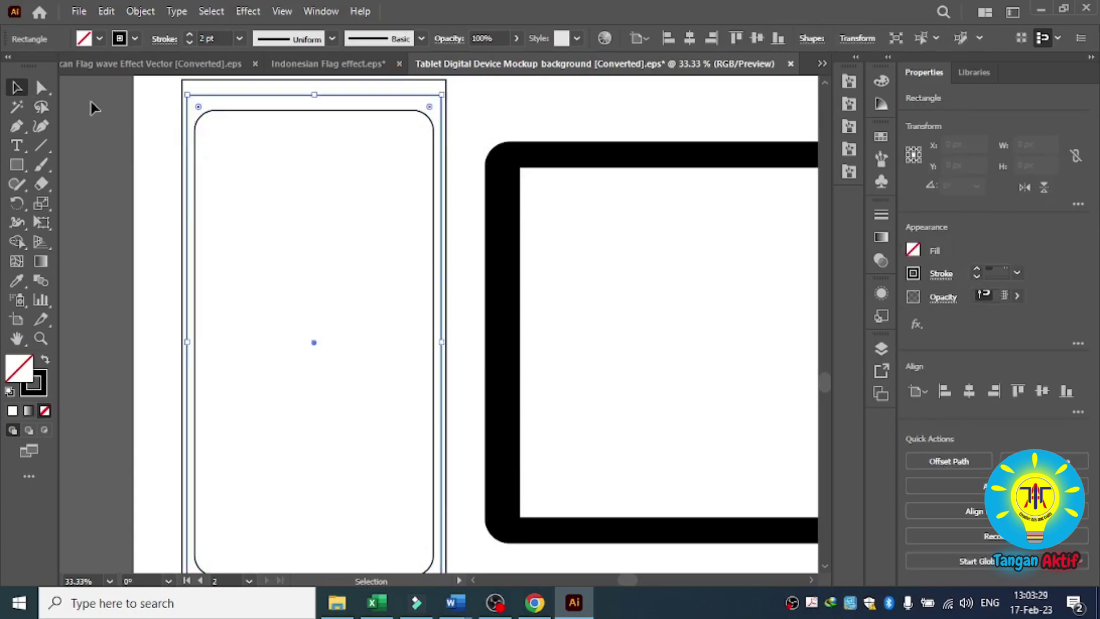
pyautogui.press('a')
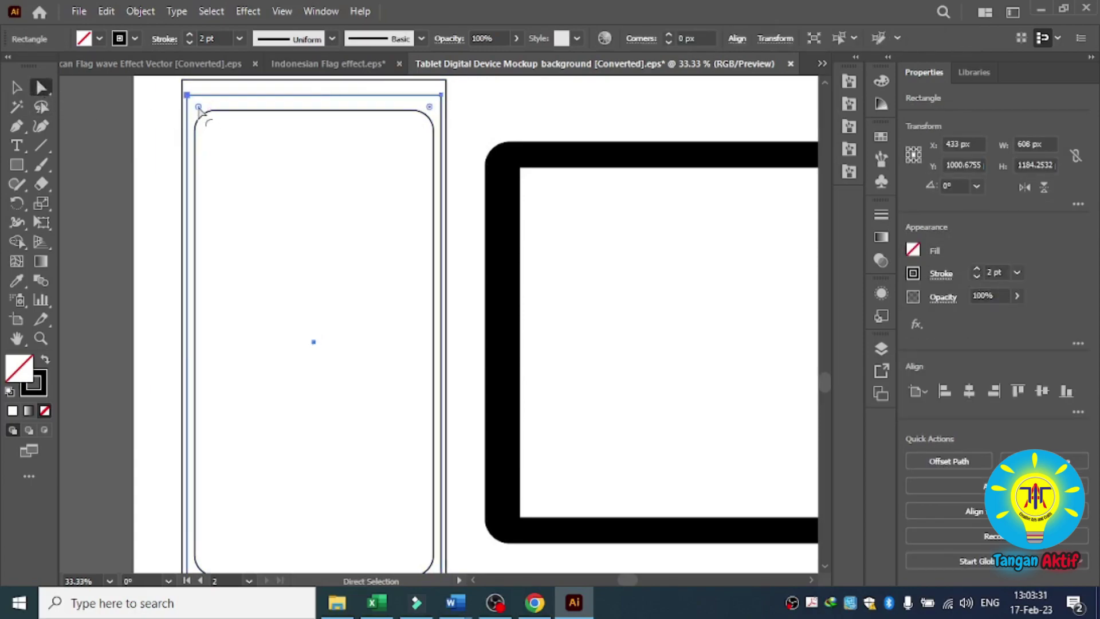
pyautogui.moveTo(198, 107); pyautogui.dragTo(208, 115)
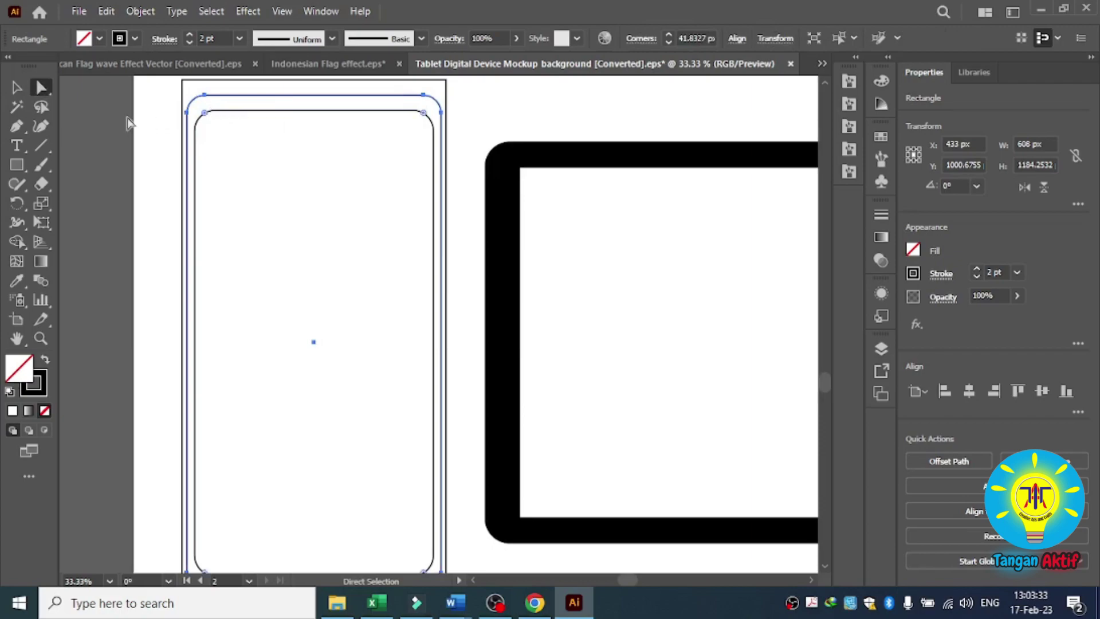
pyautogui.click(18, 87)
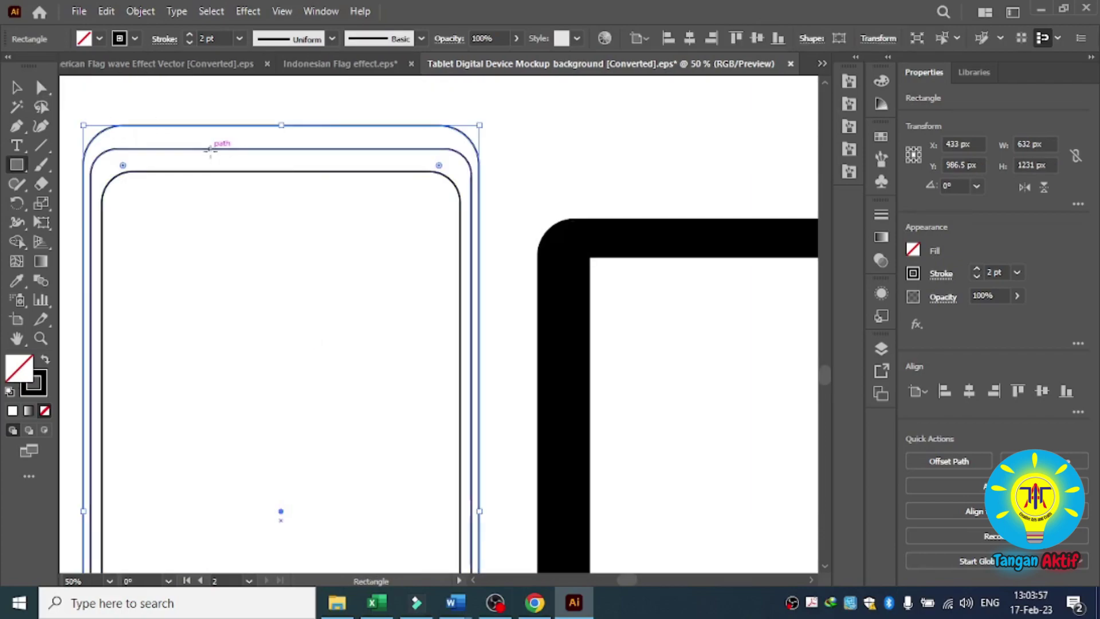
# Step: Draw a 226 × 47 px notch rectangle near the screen top, round it into a pill, and select all phone shapes
pyautogui.moveTo(213, 158); pyautogui.dragTo(350, 196)
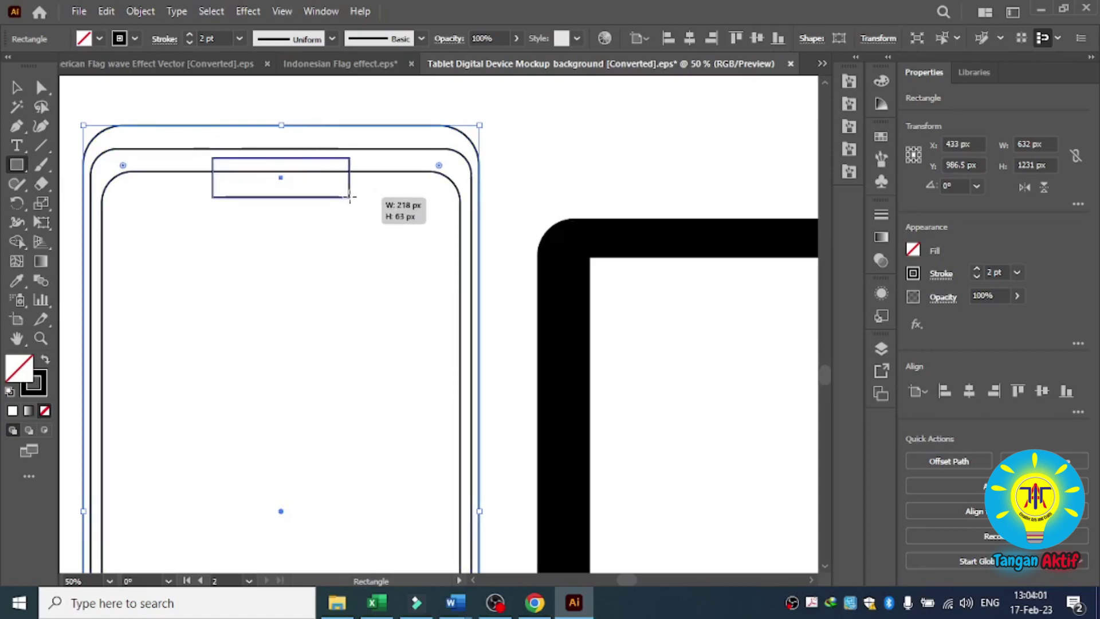
pyautogui.moveTo(349, 197); pyautogui.dragTo(355, 187)
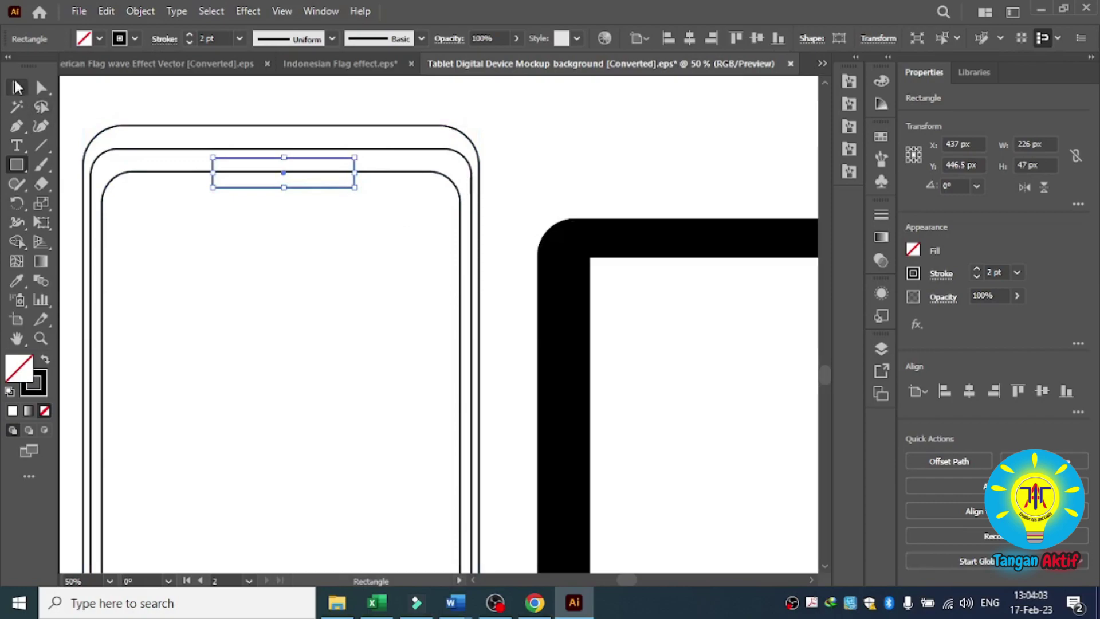
pyautogui.click(41, 88)
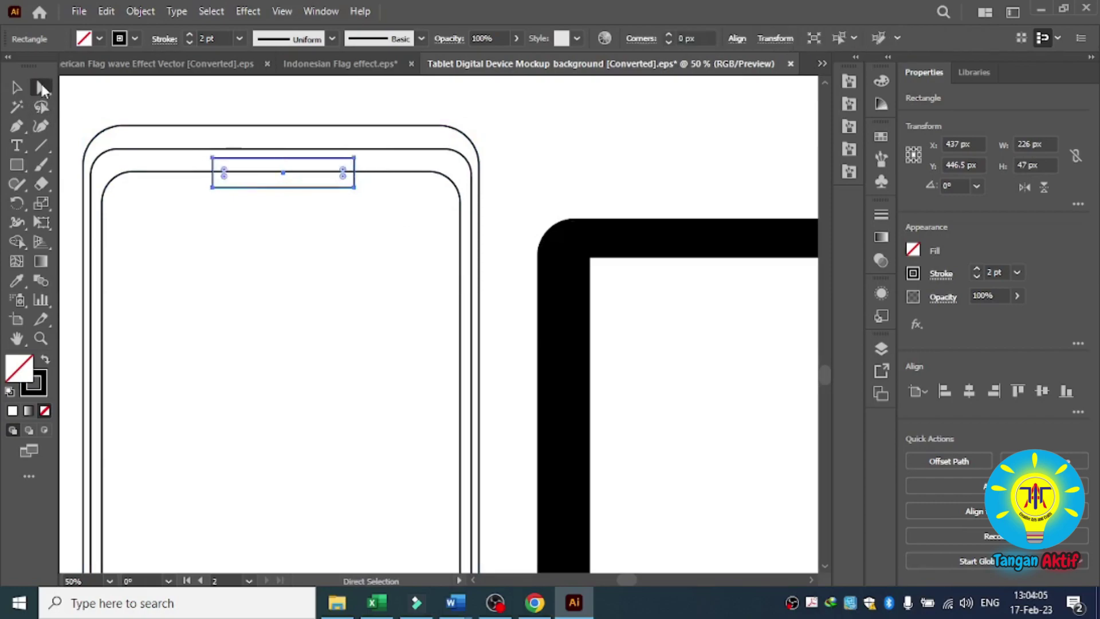
pyautogui.moveTo(224, 173); pyautogui.dragTo(228, 172)
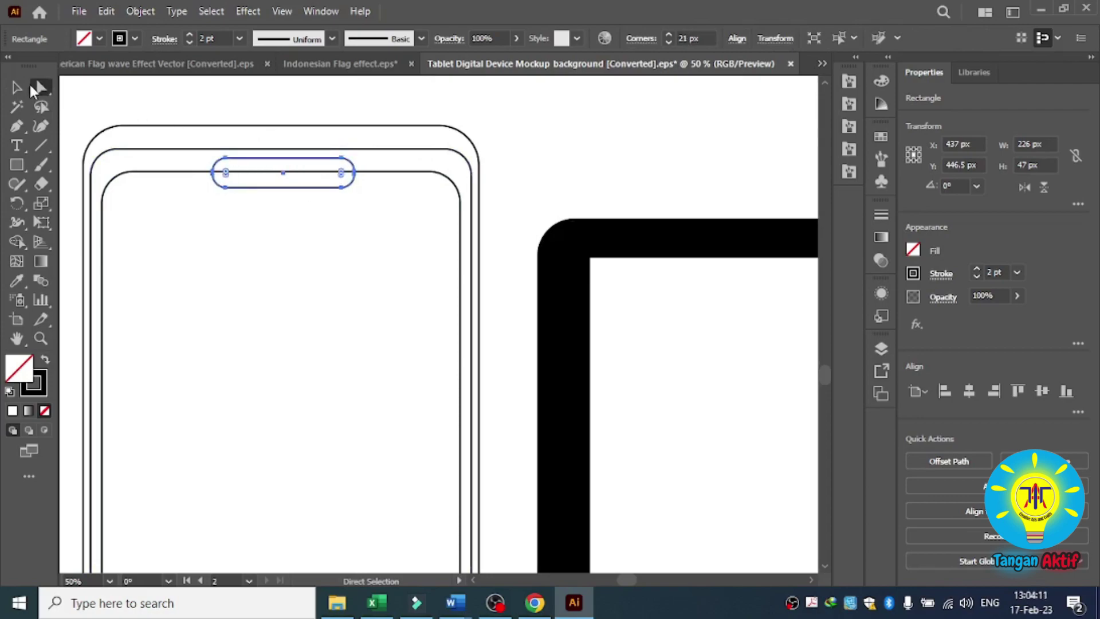
pyautogui.click(16, 87)
pyautogui.moveTo(466, 108); pyautogui.dragTo(288, 236)
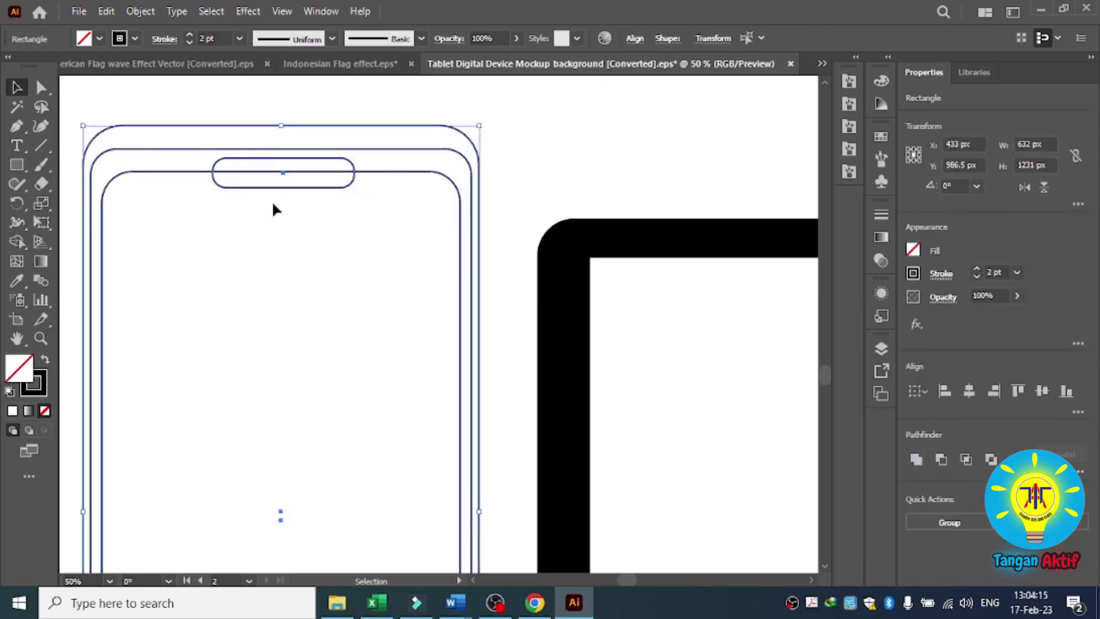
# Step: Expand the phone outlines' fill and stroke into shapes
pyautogui.click(154, 10)
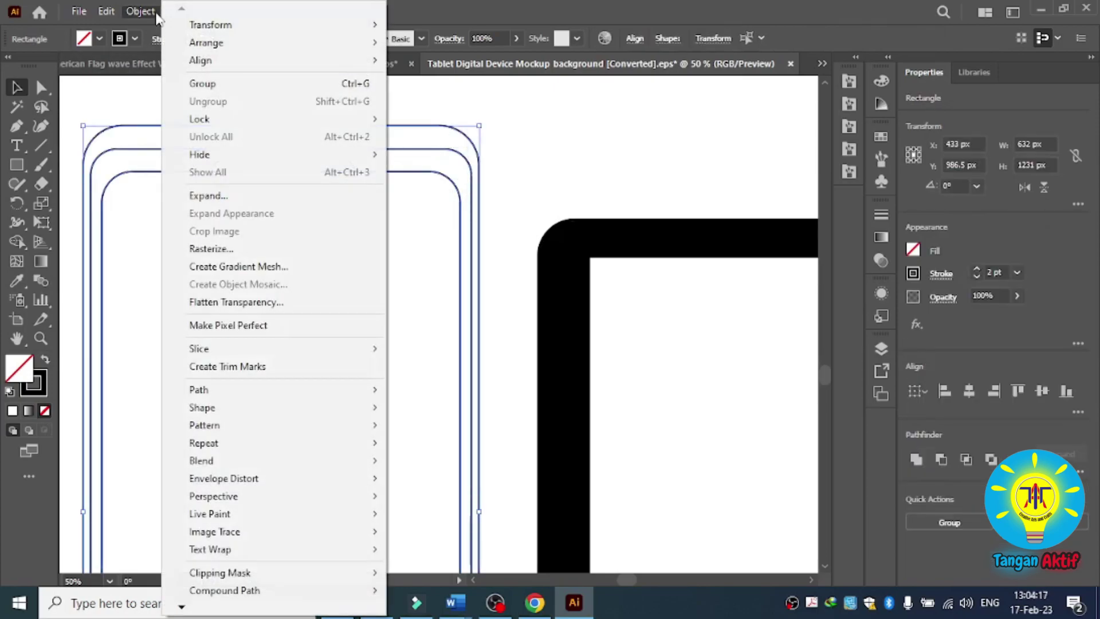
pyautogui.click(252, 195)
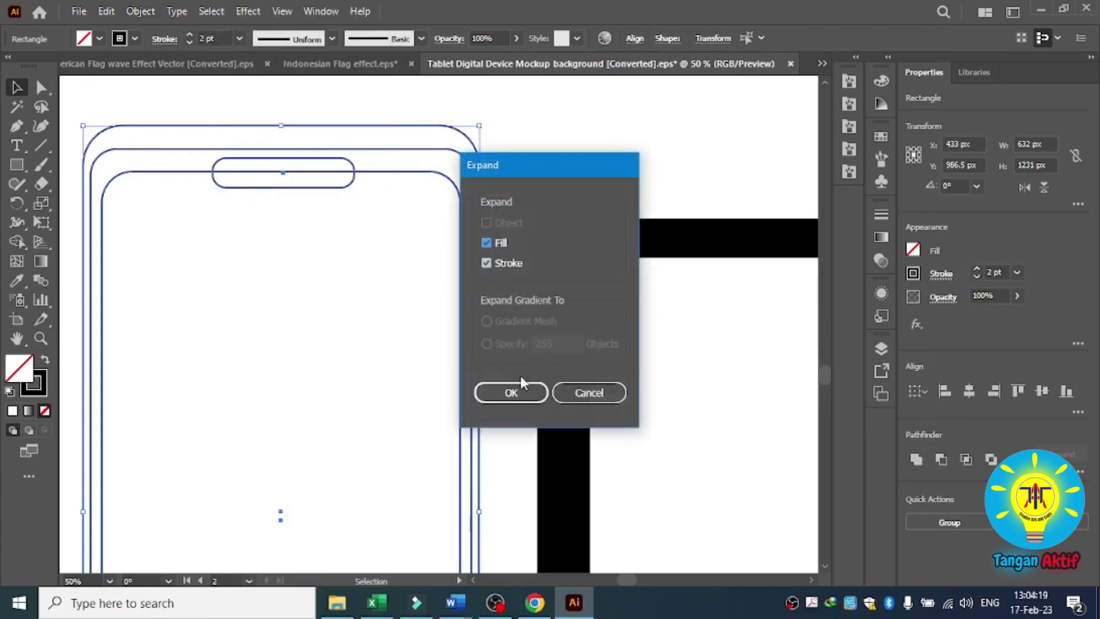
pyautogui.click(524, 392)
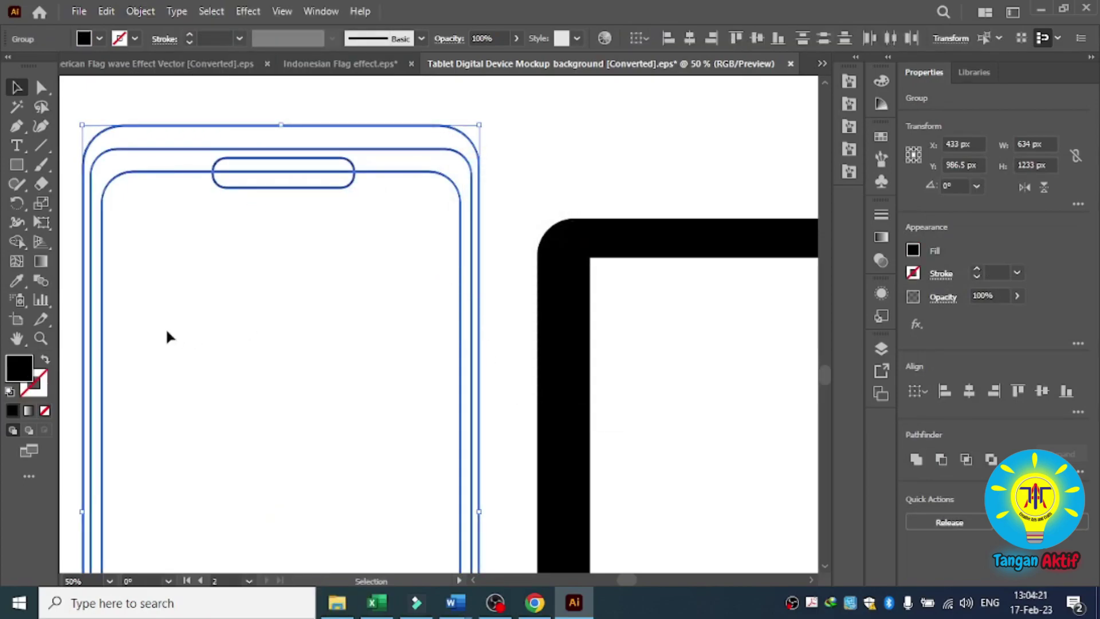
# Step: With Shape Builder, merge the screen area and join the bezel and notch into a solid black band
pyautogui.click(19, 241)
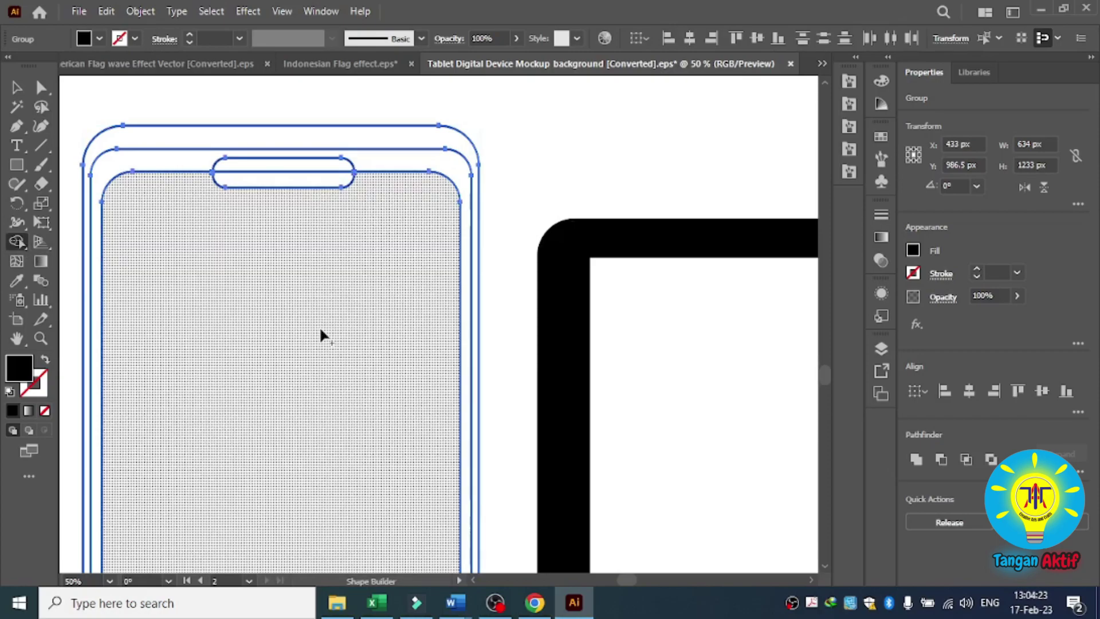
pyautogui.scroll(-1, 318, 321)
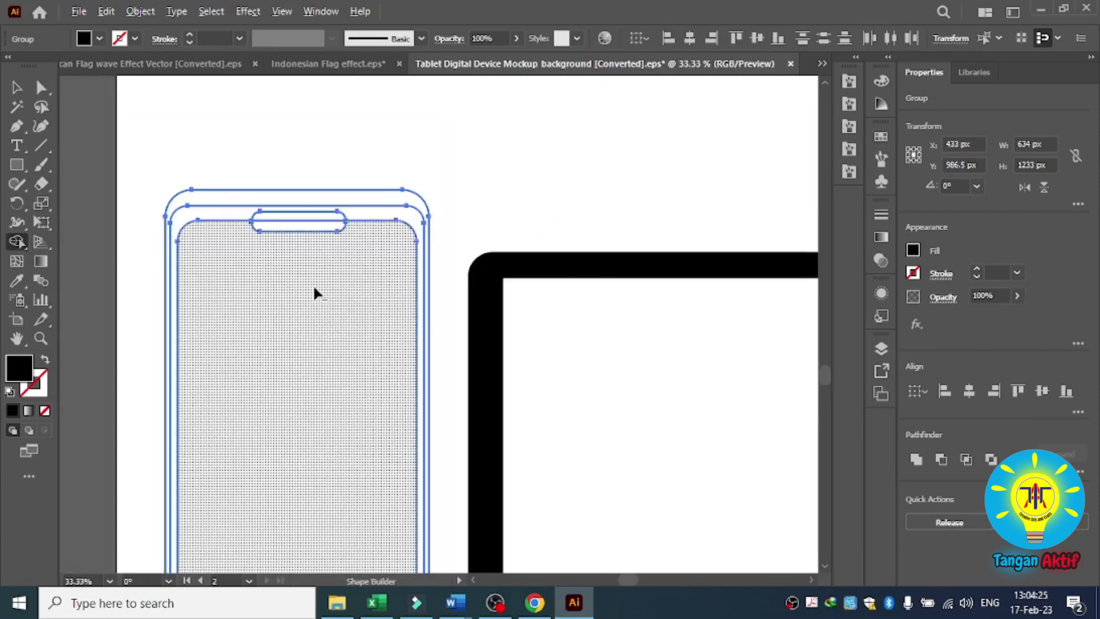
pyautogui.scroll(3, 313, 286)
pyautogui.scroll(1, 304, 274)
pyautogui.scroll(-2, 356, 218)
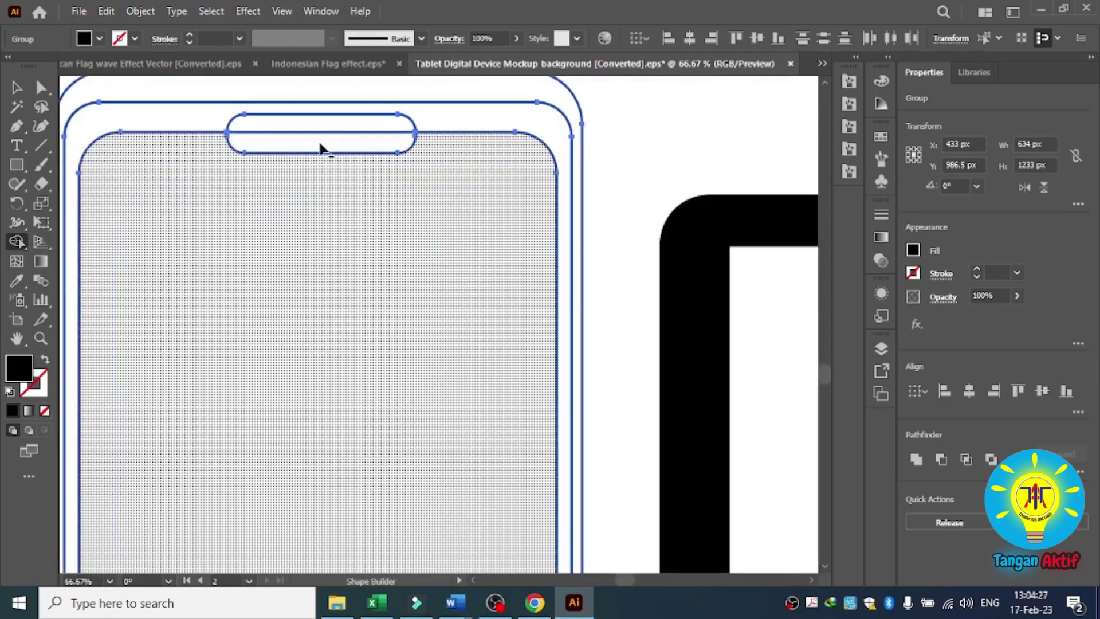
pyautogui.click(333, 243)
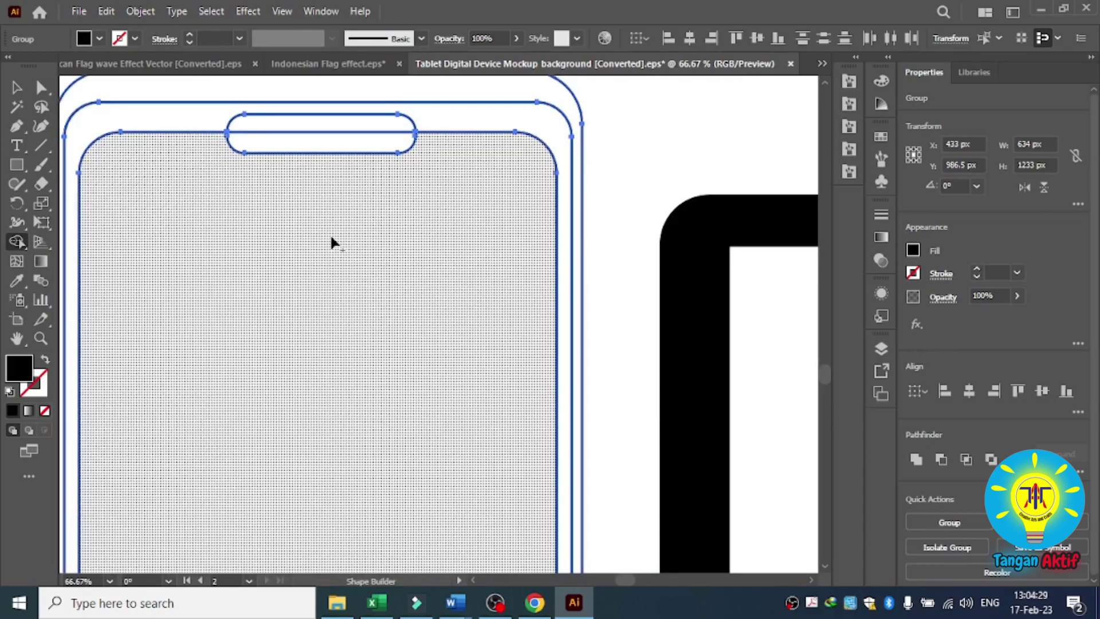
pyautogui.scroll(1, 336, 196)
pyautogui.scroll(1, 333, 218)
pyautogui.click(332, 217)
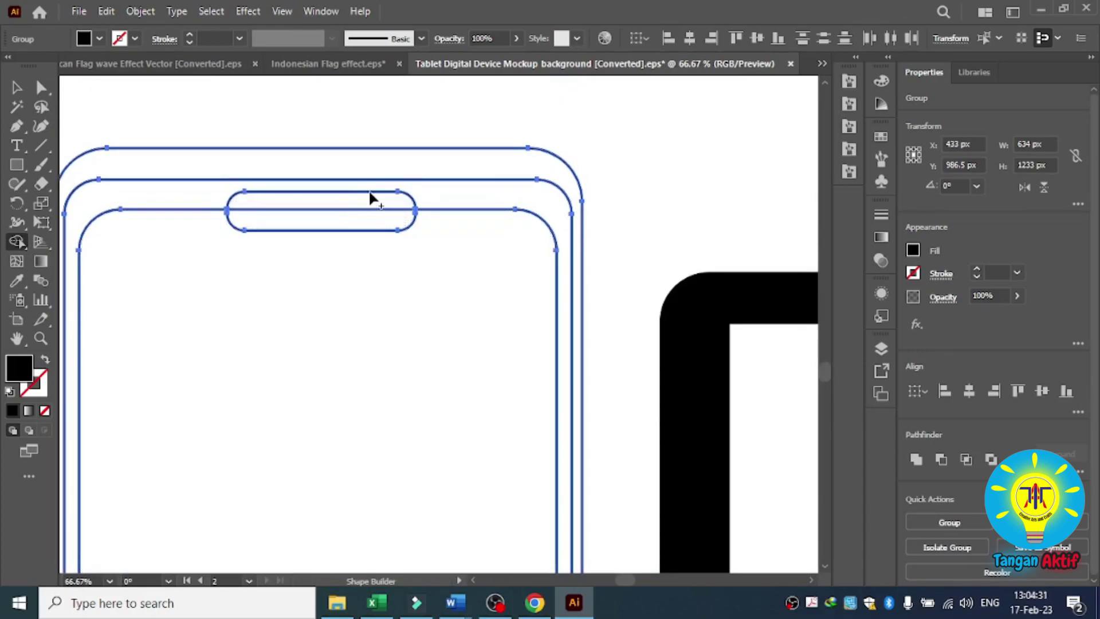
pyautogui.moveTo(363, 191); pyautogui.dragTo(377, 211)
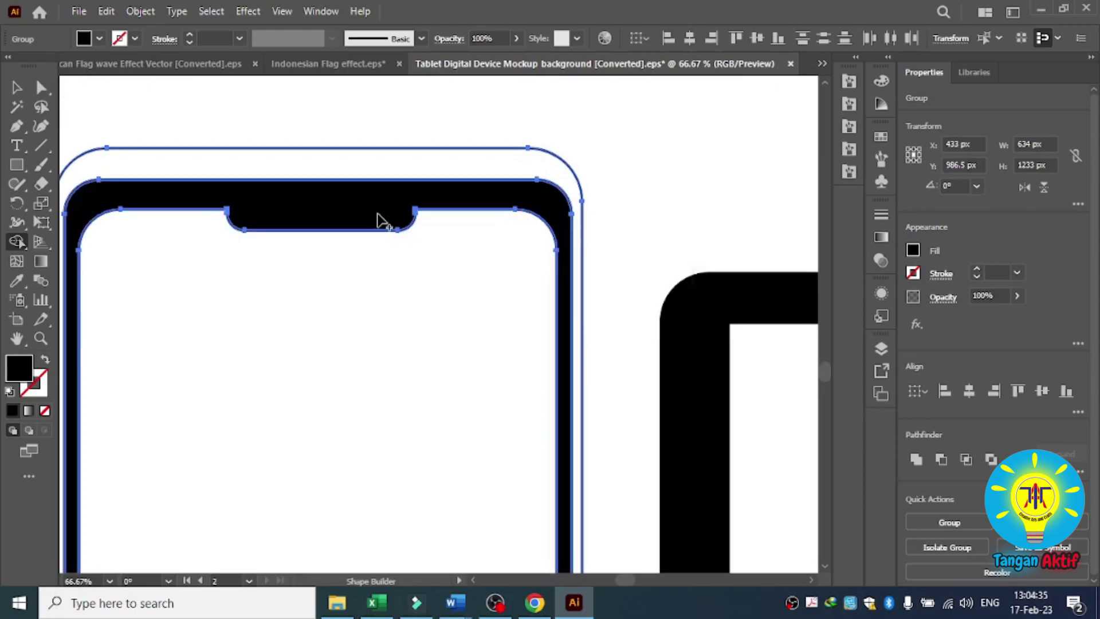
pyautogui.click(399, 166)
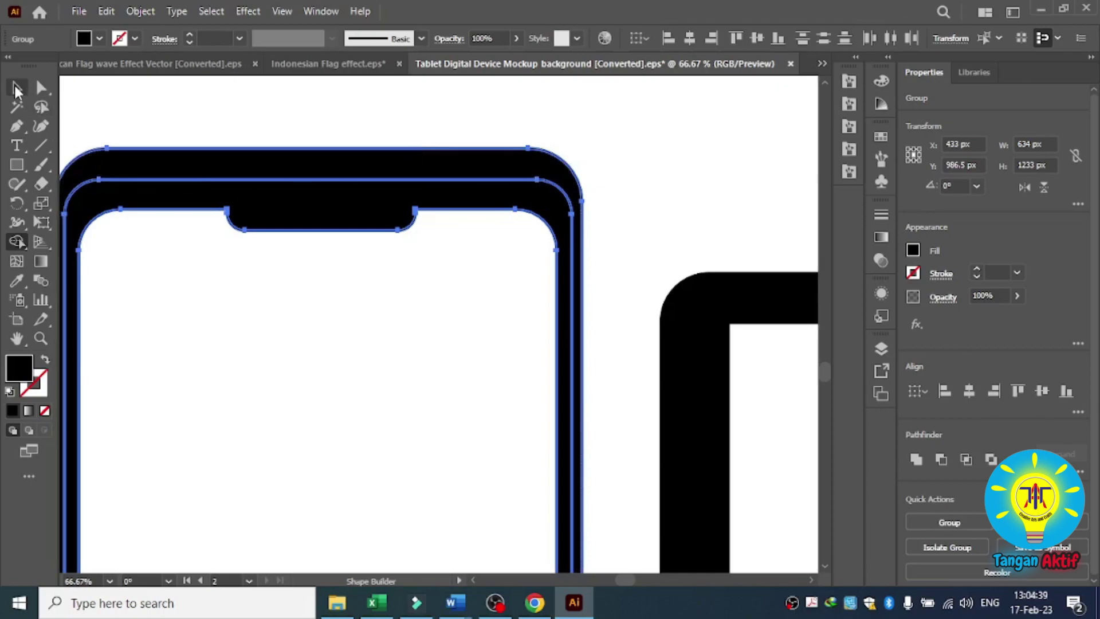
pyautogui.click(16, 89)
pyautogui.click(160, 102)
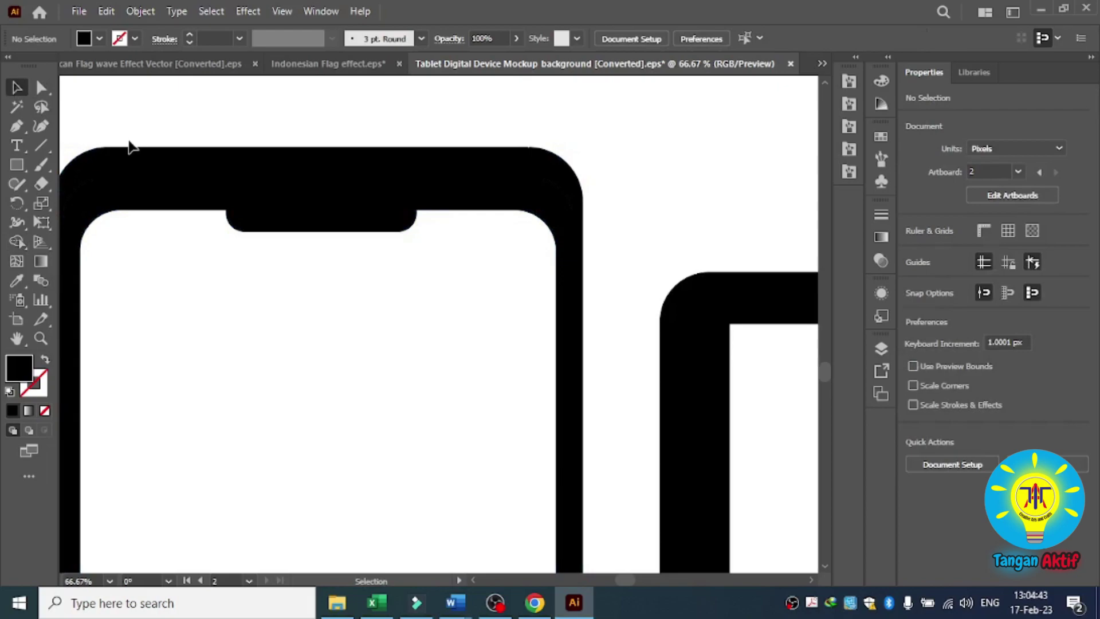
# Step: Draw a white 75 × 14 px speaker slot in the notch with 7 px rounded corners
pyautogui.click(17, 165)
pyautogui.scroll(2, 275, 206)
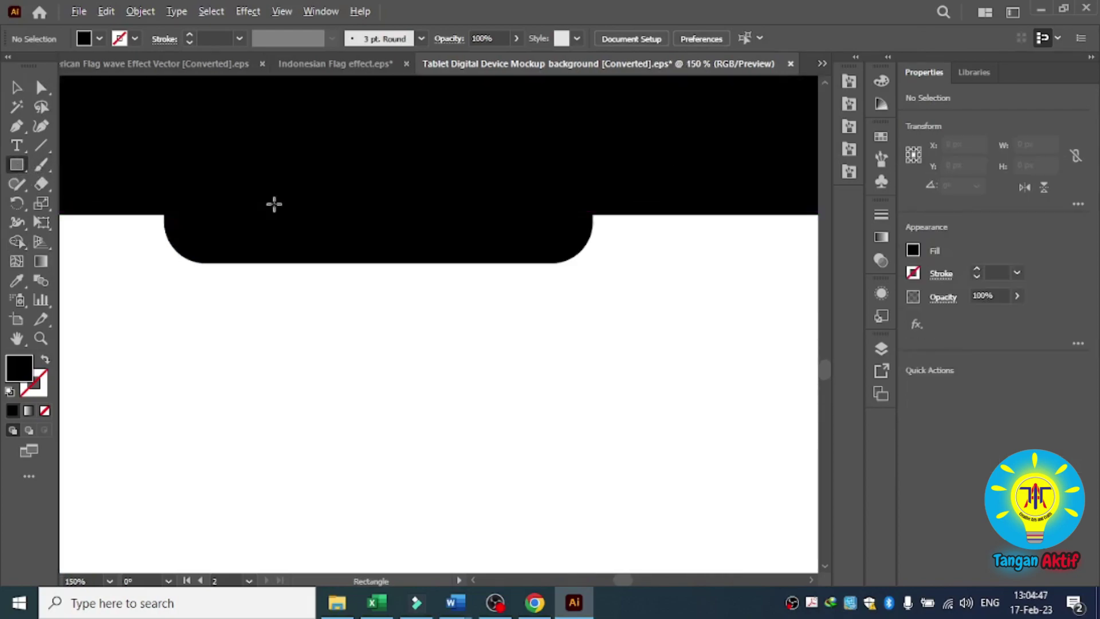
pyautogui.moveTo(253, 184); pyautogui.dragTo(378, 207)
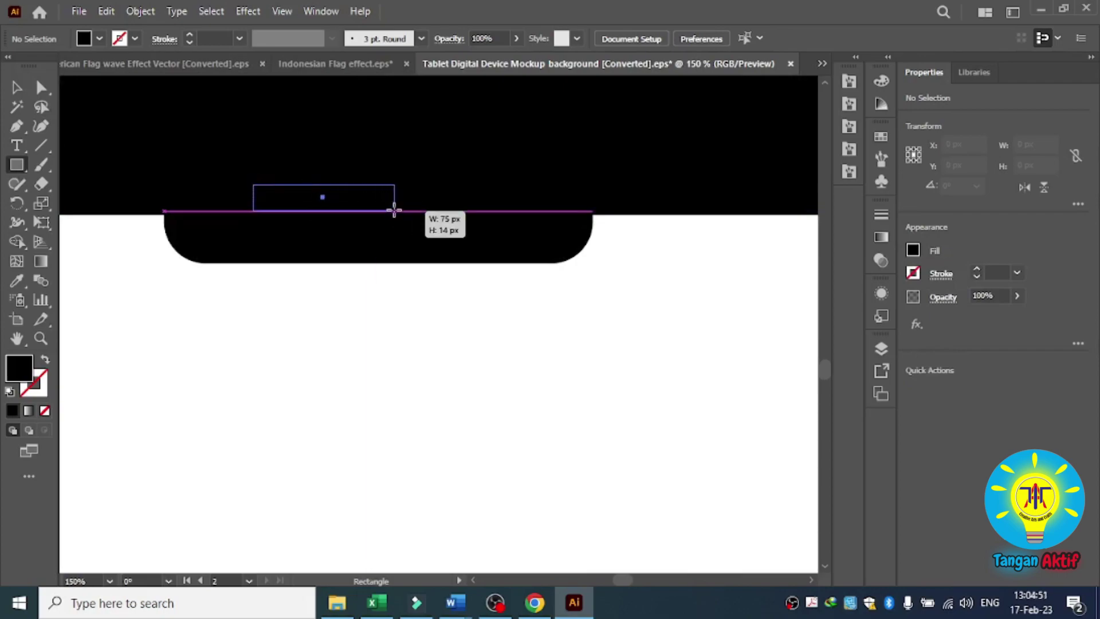
pyautogui.moveTo(379, 206); pyautogui.dragTo(394, 210)
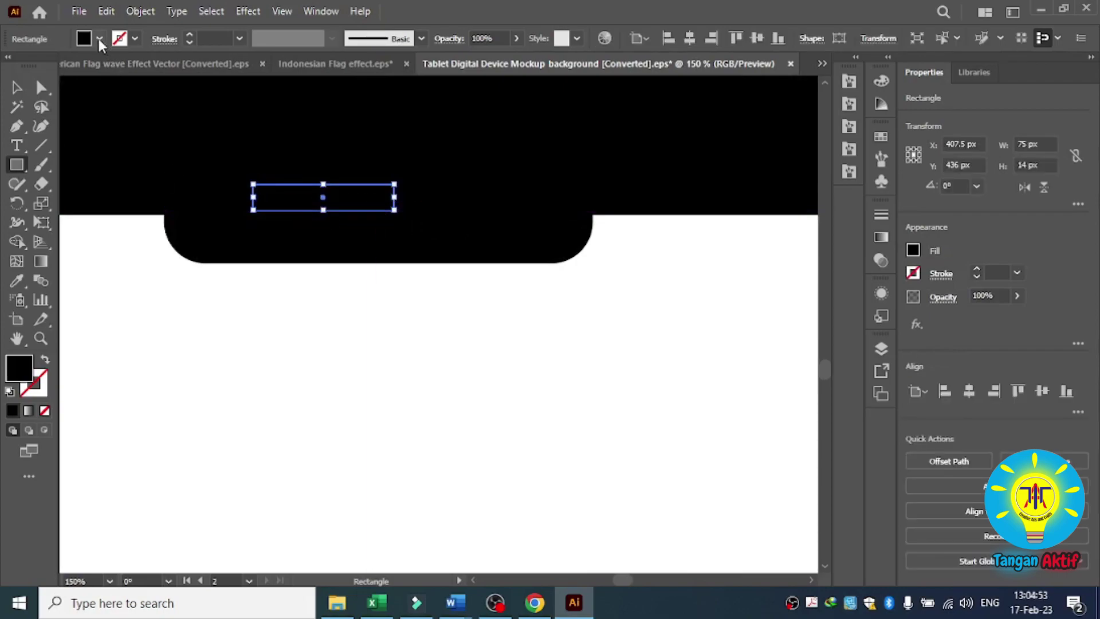
pyautogui.click(99, 38)
pyautogui.click(32, 67)
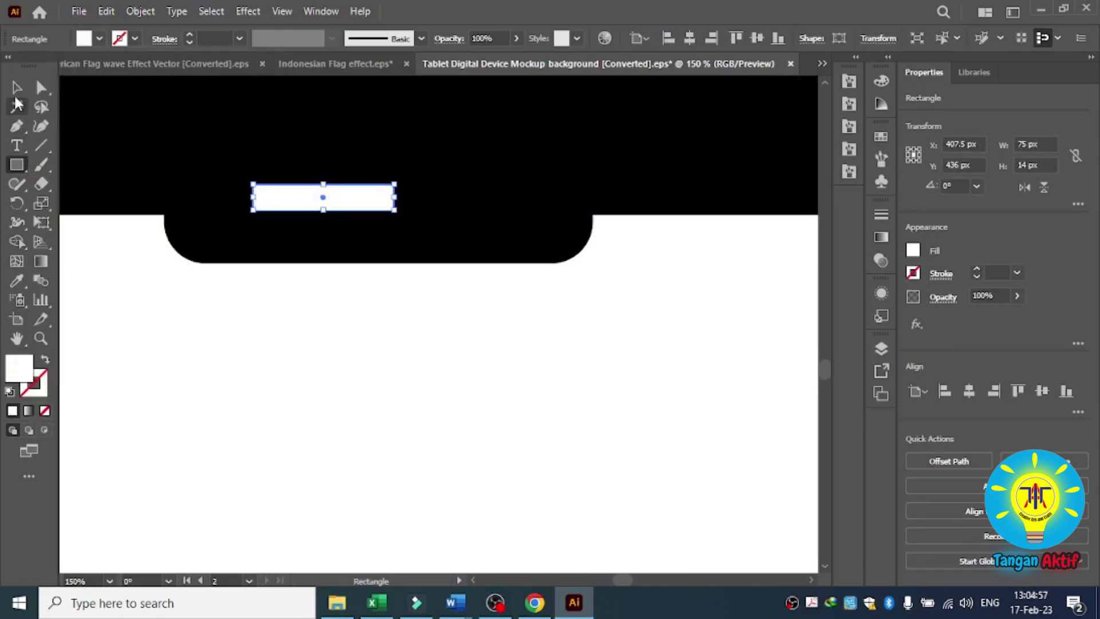
pyautogui.click(39, 89)
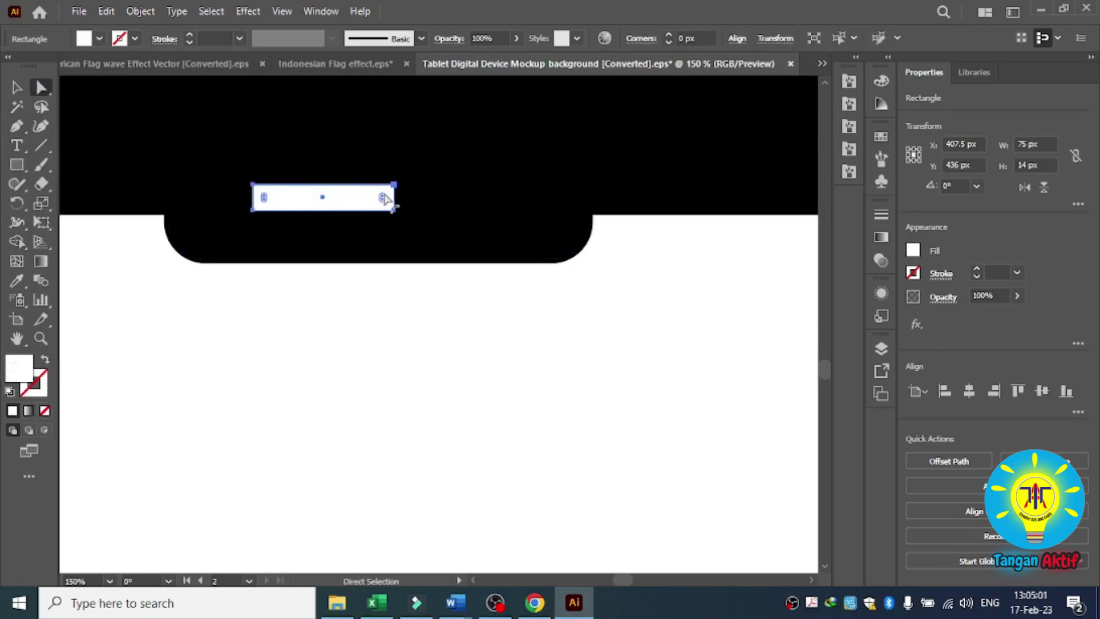
pyautogui.moveTo(383, 199); pyautogui.dragTo(385, 211)
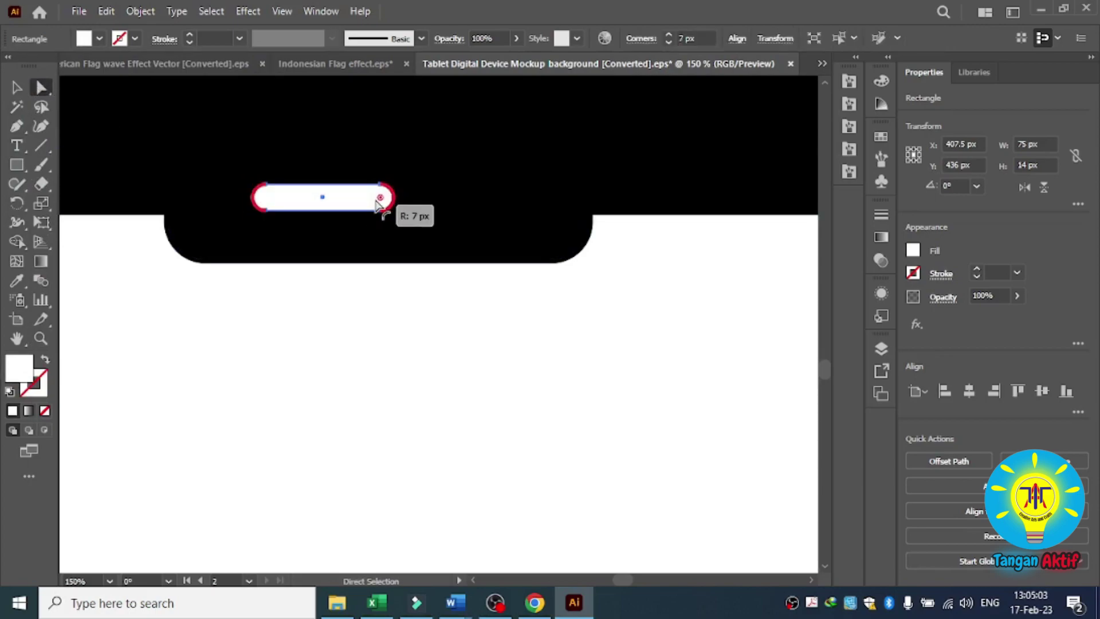
# Step: Alt-drag a copy of the slot to its right and shrink it into a small camera dot
pyautogui.click(17, 89)
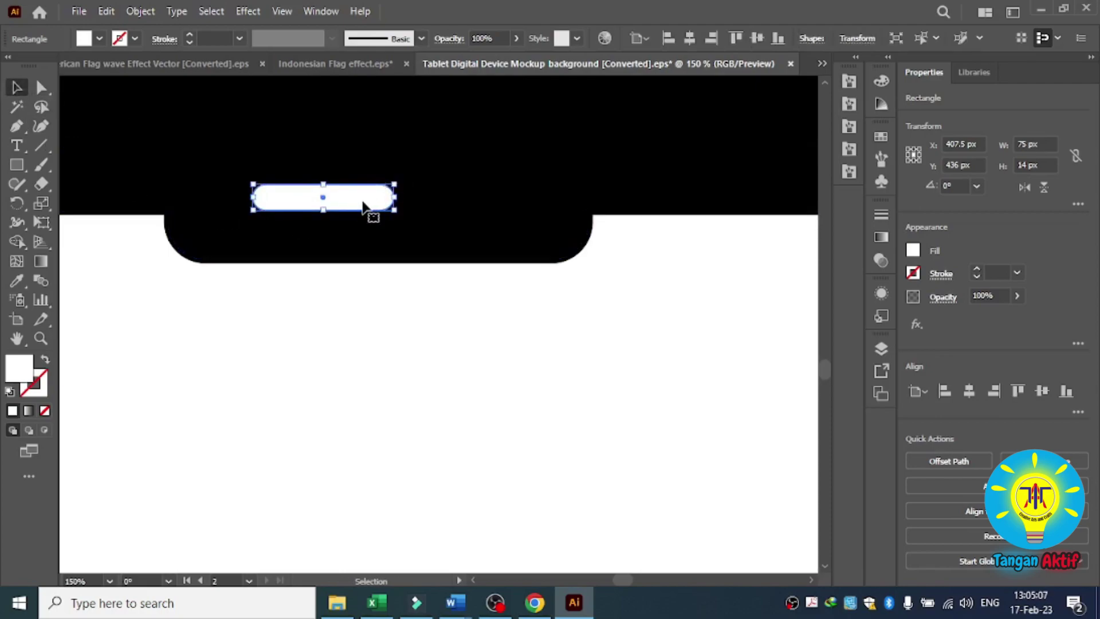
pyautogui.keyDown('alt'); pyautogui.moveTo(364, 205); pyautogui.dragTo(518, 207); pyautogui.keyUp('alt')
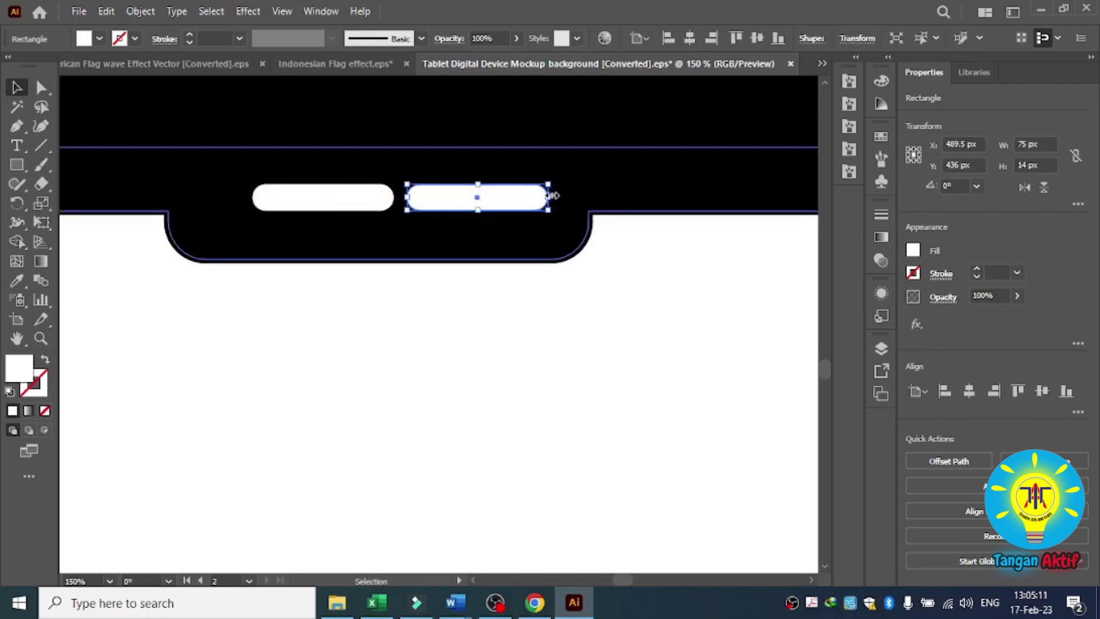
pyautogui.moveTo(547, 198); pyautogui.dragTo(441, 197)
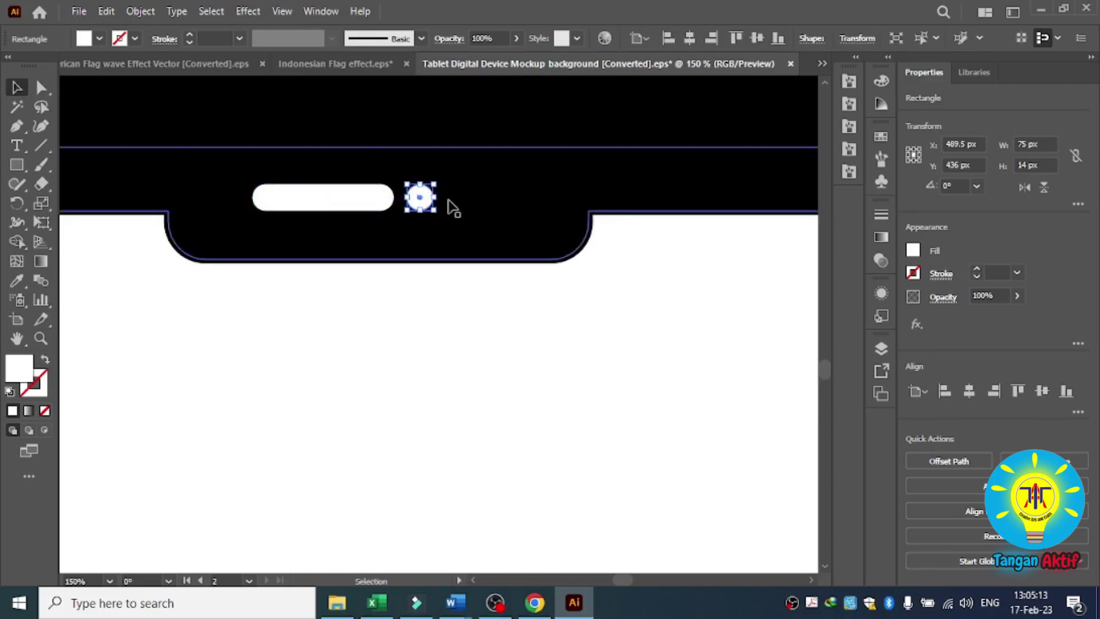
pyautogui.scroll(-2, 391, 242)
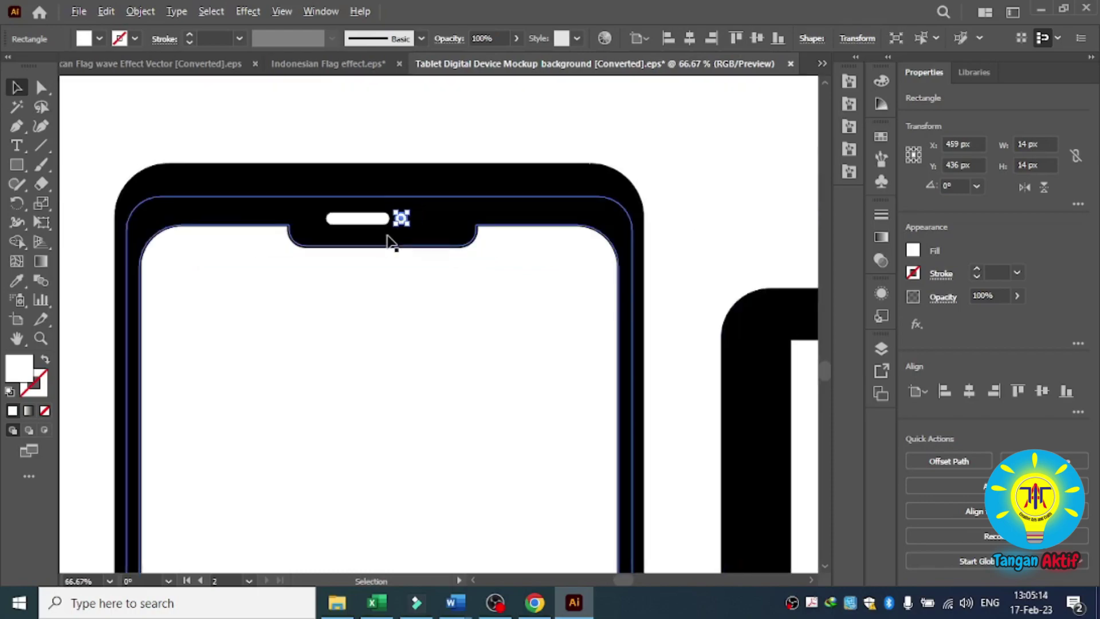
pyautogui.click(380, 120)
pyautogui.click(418, 195)
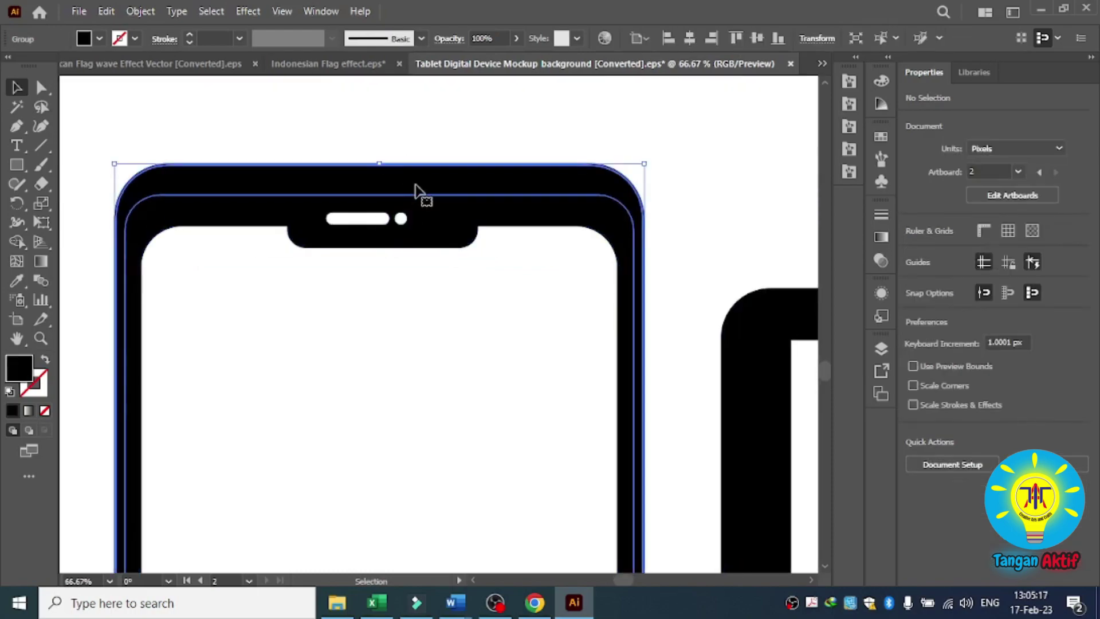
# Step: Fill the phone's outer frame band purple, then select all the phone's parts
pyautogui.click(100, 39)
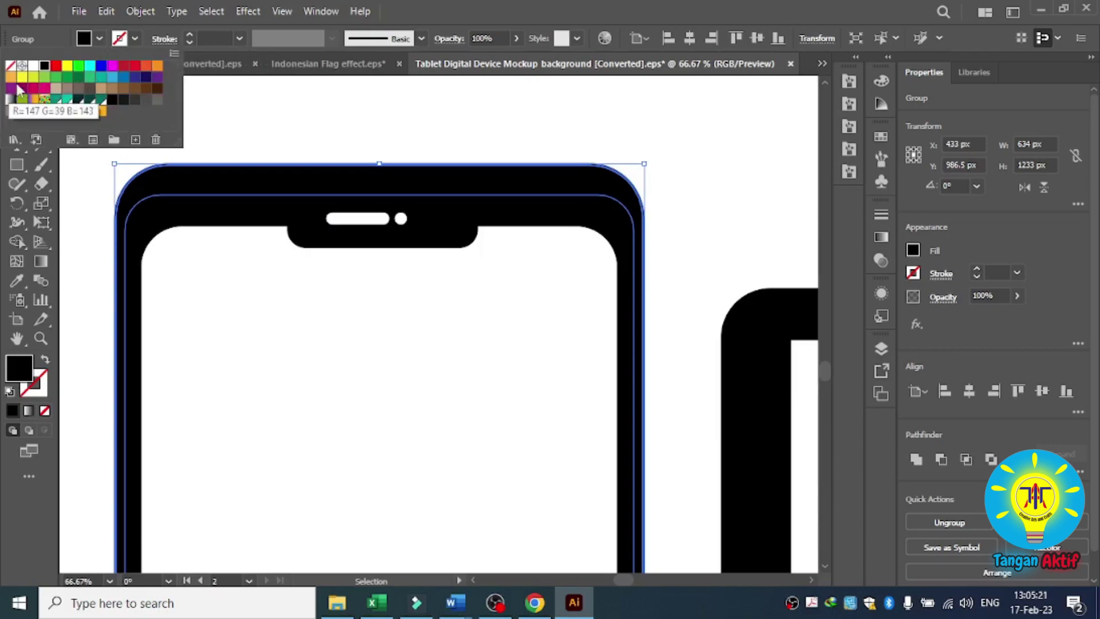
pyautogui.click(157, 83)
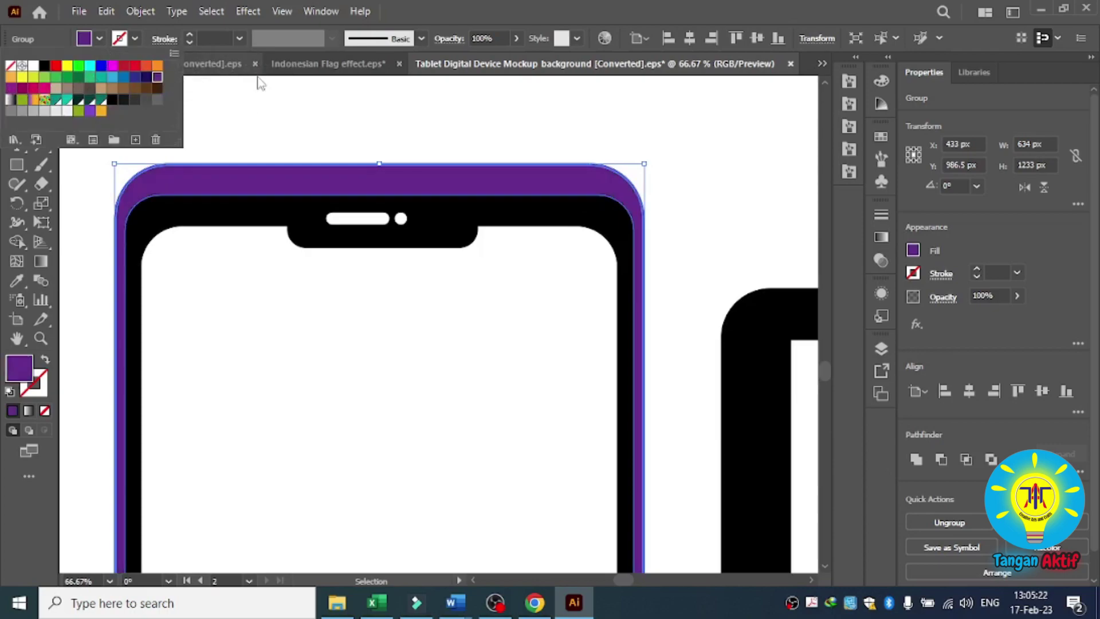
pyautogui.click(375, 119)
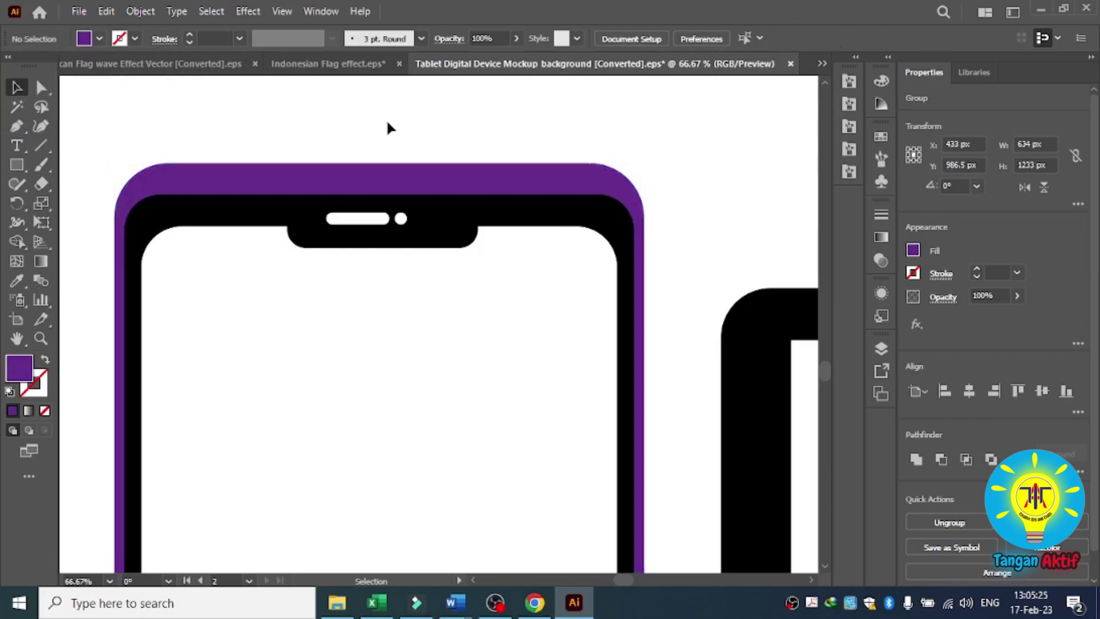
pyautogui.scroll(-3, 590, 137)
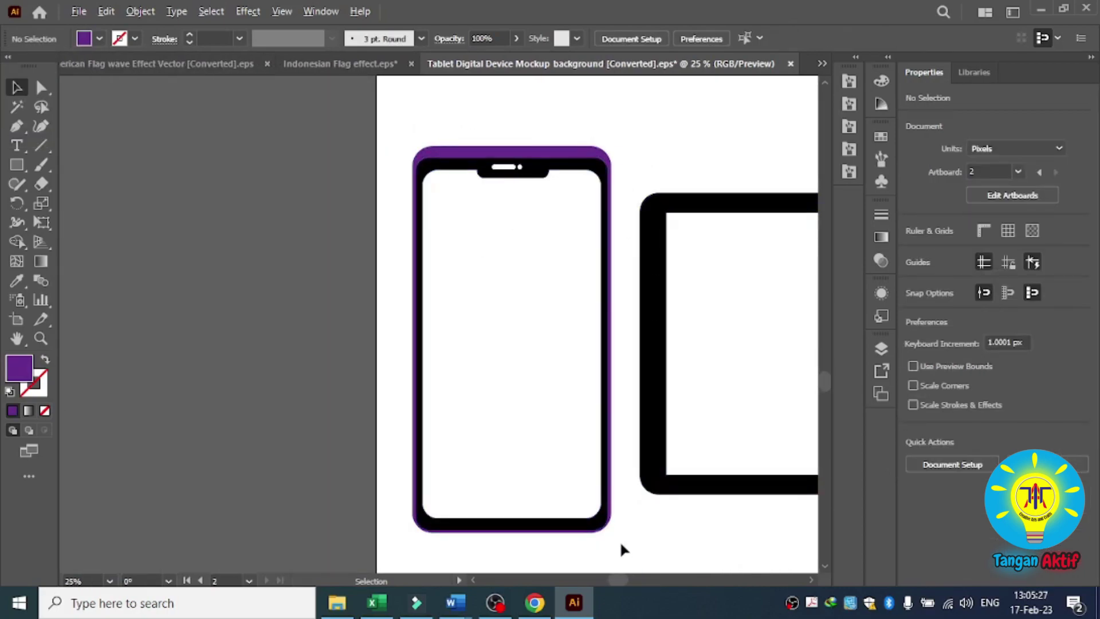
pyautogui.scroll(1, 619, 544)
pyautogui.scroll(-1, 619, 545)
pyautogui.scroll(-3, 623, 542)
pyautogui.scroll(2, 618, 503)
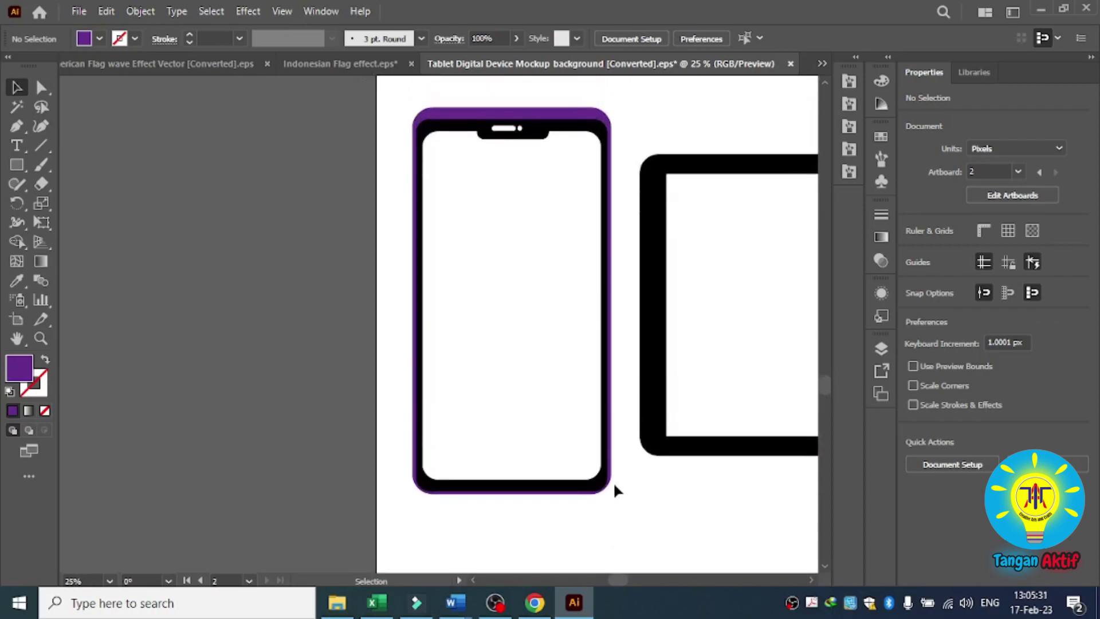
pyautogui.moveTo(629, 103); pyautogui.dragTo(507, 204)
# Step: Group all the phone parts into a single object
pyautogui.rightClick(535, 138)
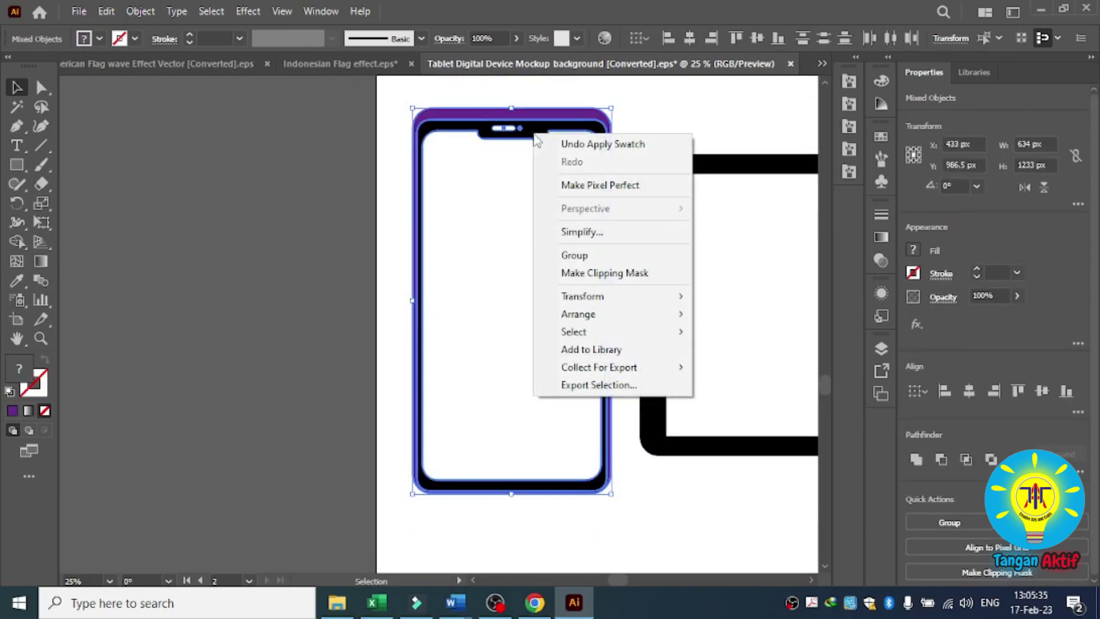
pyautogui.click(618, 255)
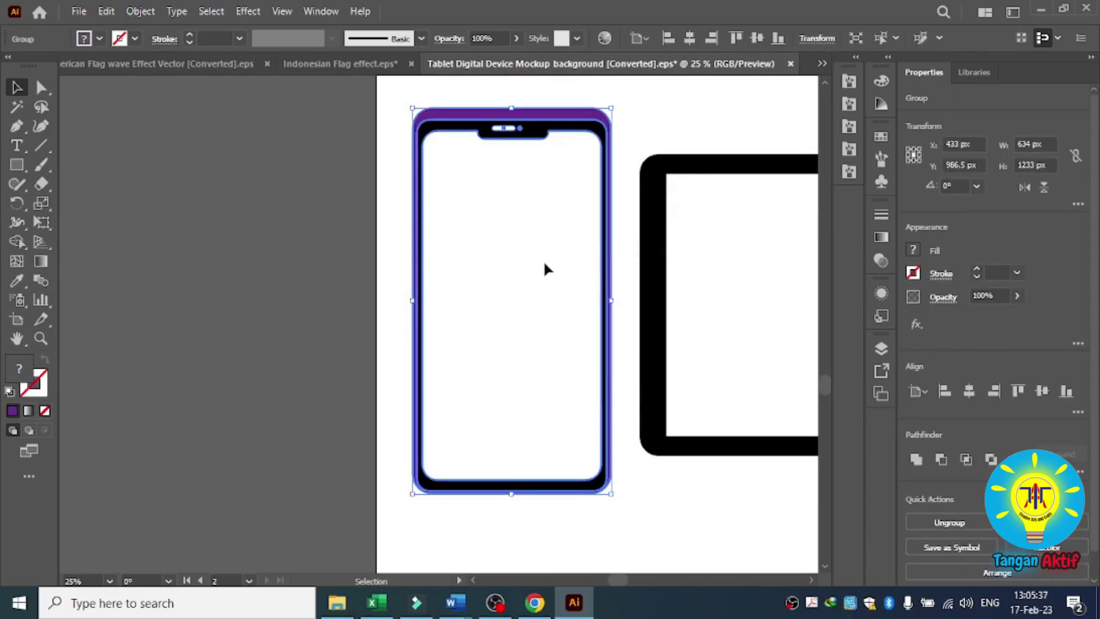
pyautogui.scroll(-2, 543, 260)
pyautogui.scroll(-1, 544, 261)
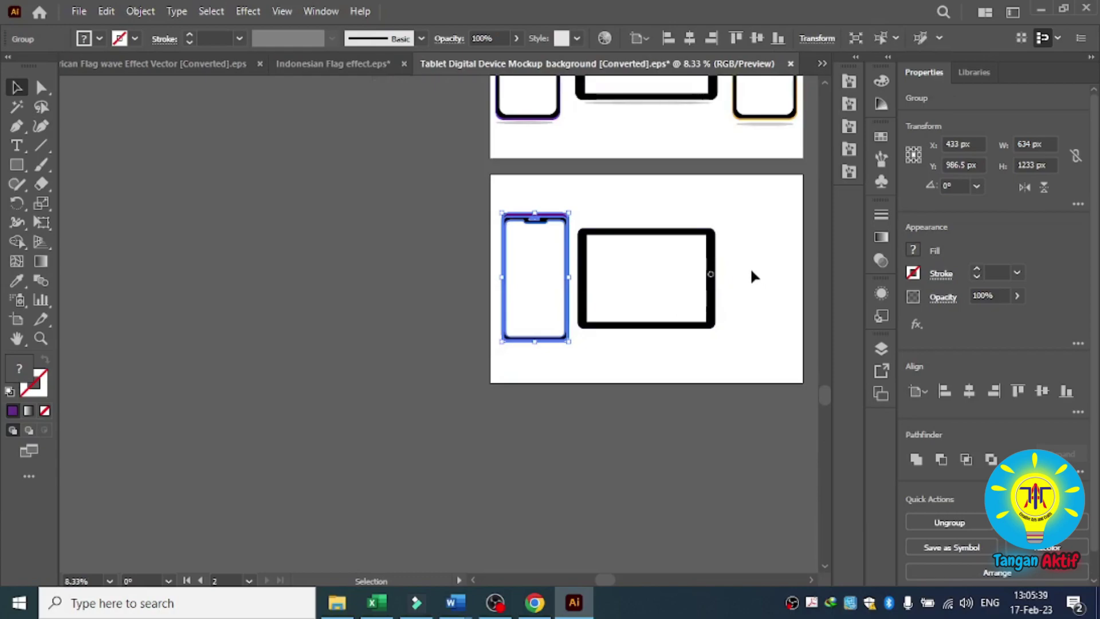
pyautogui.click(755, 239)
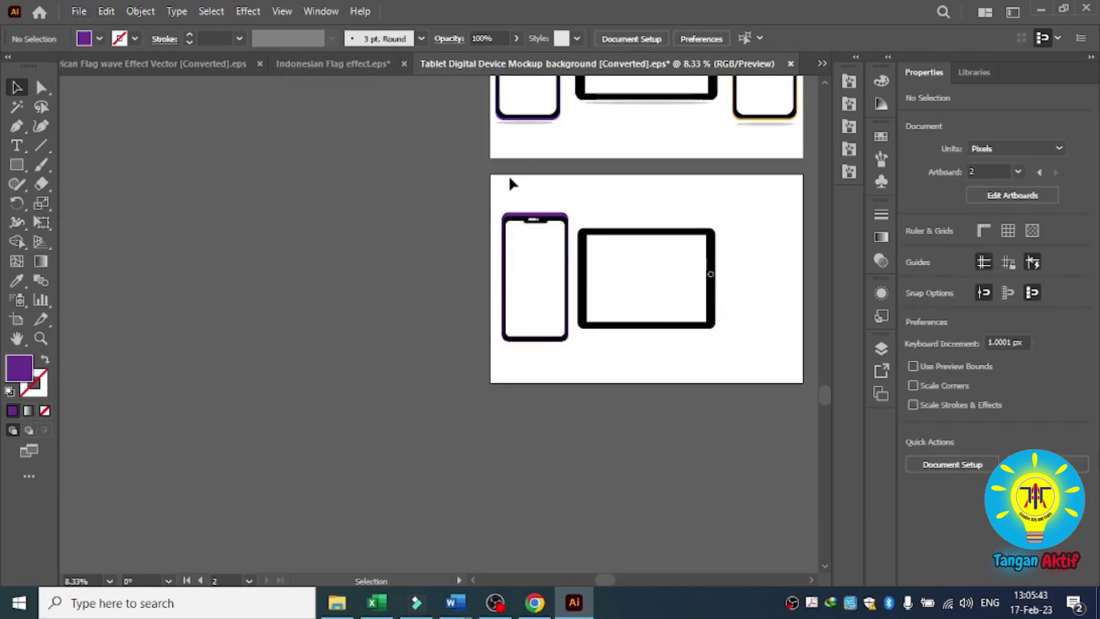
pyautogui.click(524, 222)
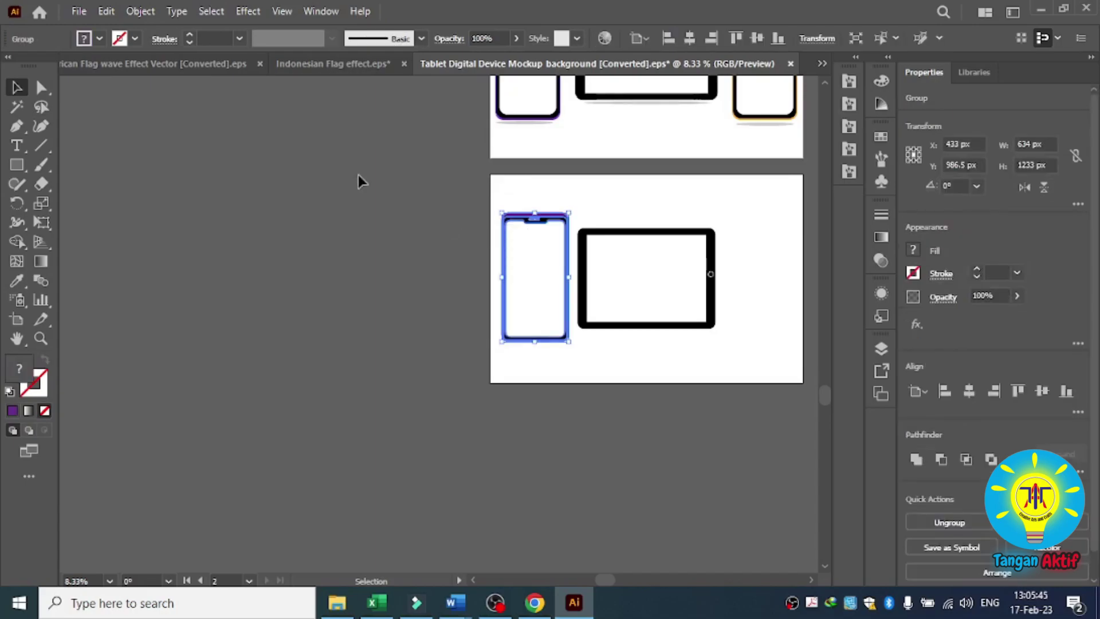
# Step: Copy the grouped phone and place the duplicate to the right of the tablet
pyautogui.click(111, 12)
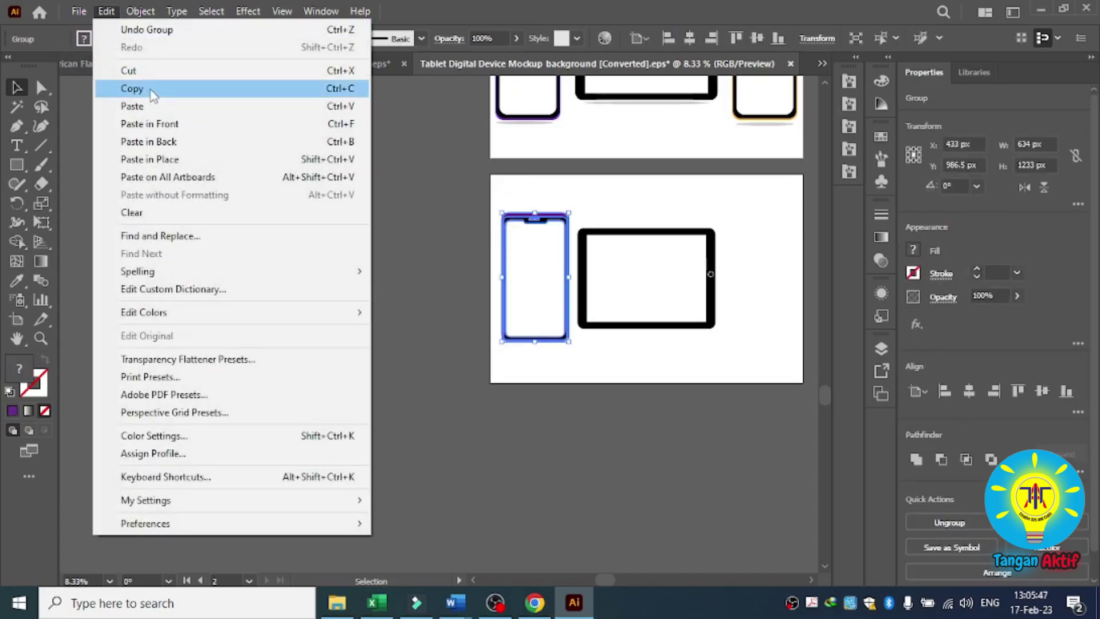
pyautogui.click(147, 89)
pyautogui.click(106, 13)
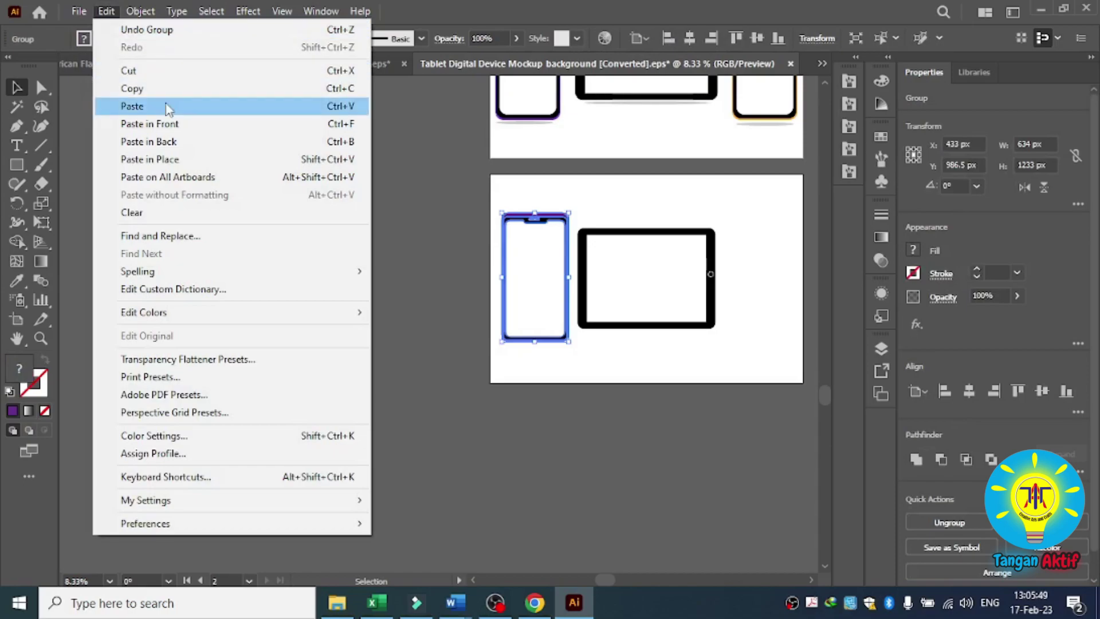
pyautogui.click(166, 105)
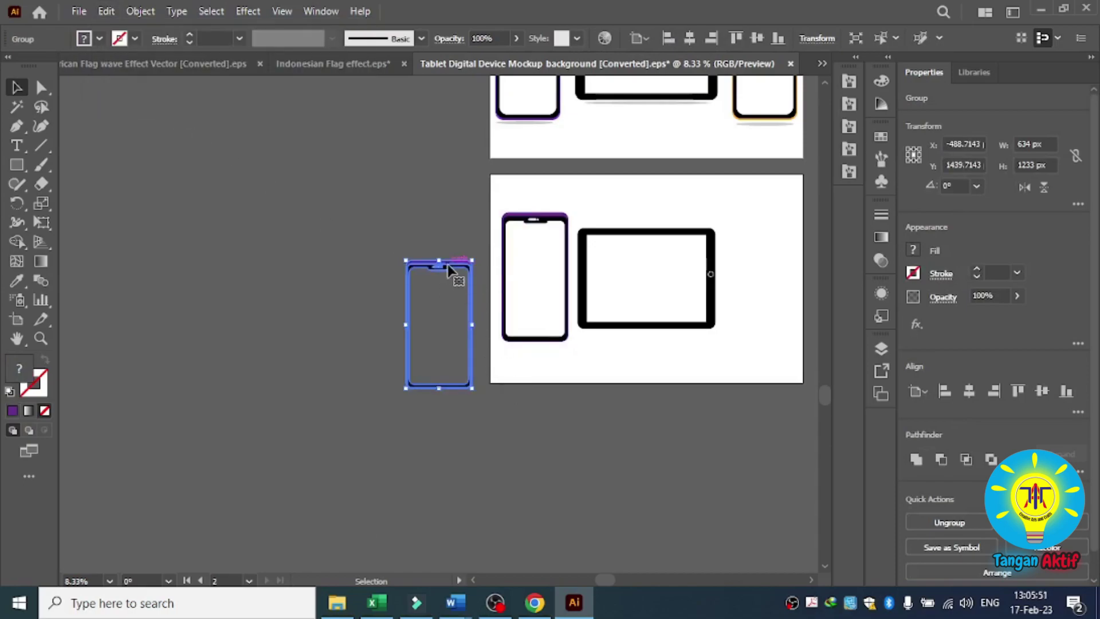
pyautogui.moveTo(449, 270)
pyautogui.mouseDown()
pyautogui.moveTo(777, 218)
pyautogui.moveTo(779, 228)
pyautogui.mouseUp()
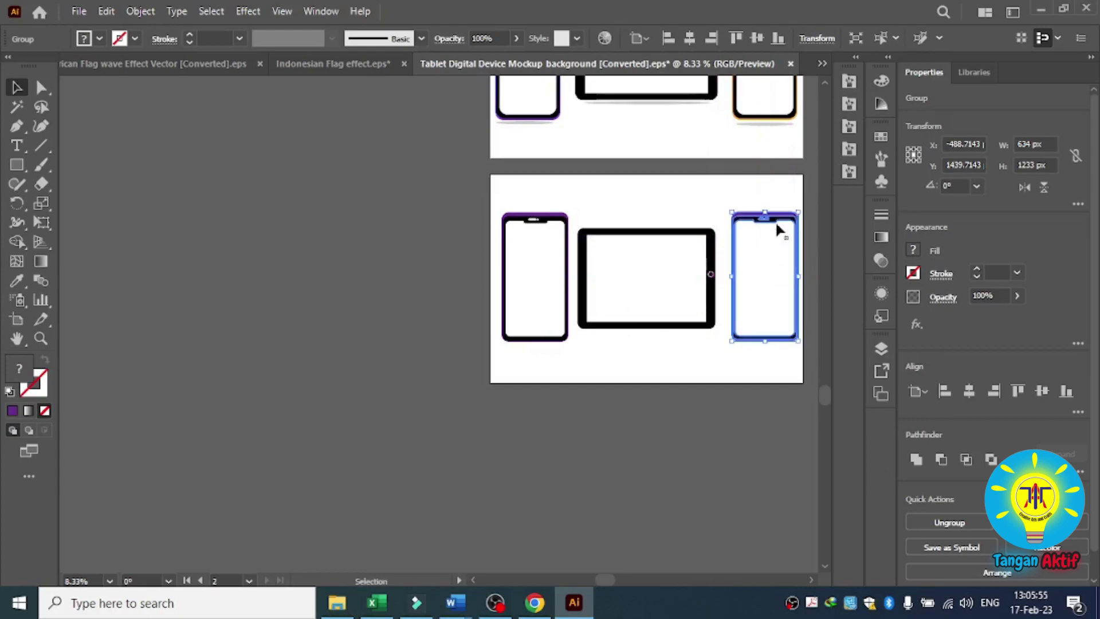
# Step: Ungroup the copied phone and change its purple frame fill to black
pyautogui.scroll(3, 807, 228)
pyautogui.scroll(2, 761, 209)
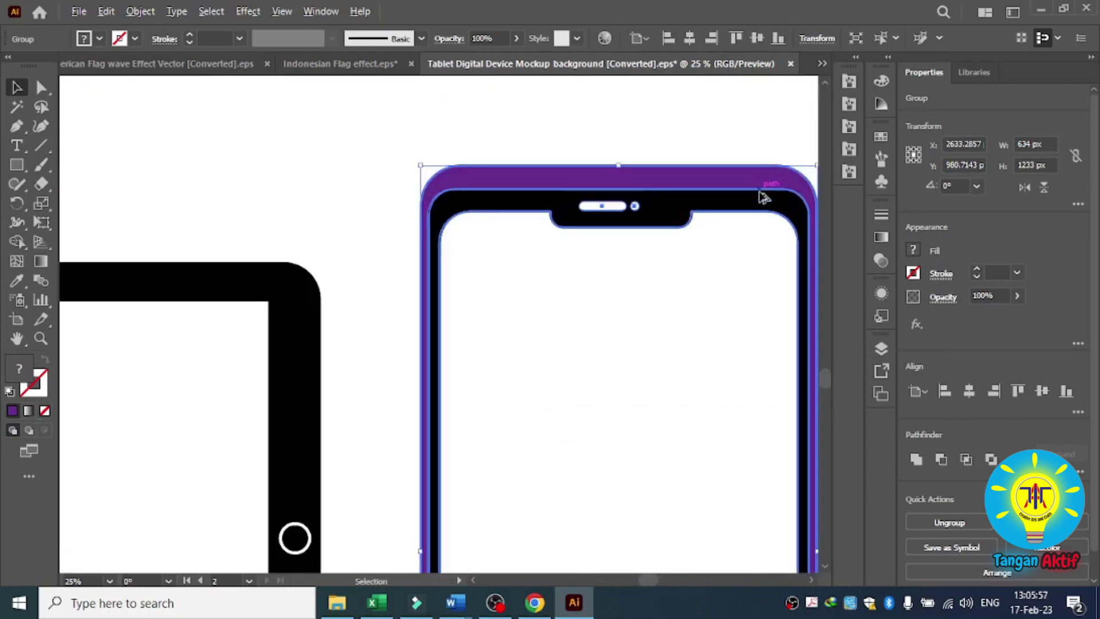
pyautogui.rightClick(737, 183)
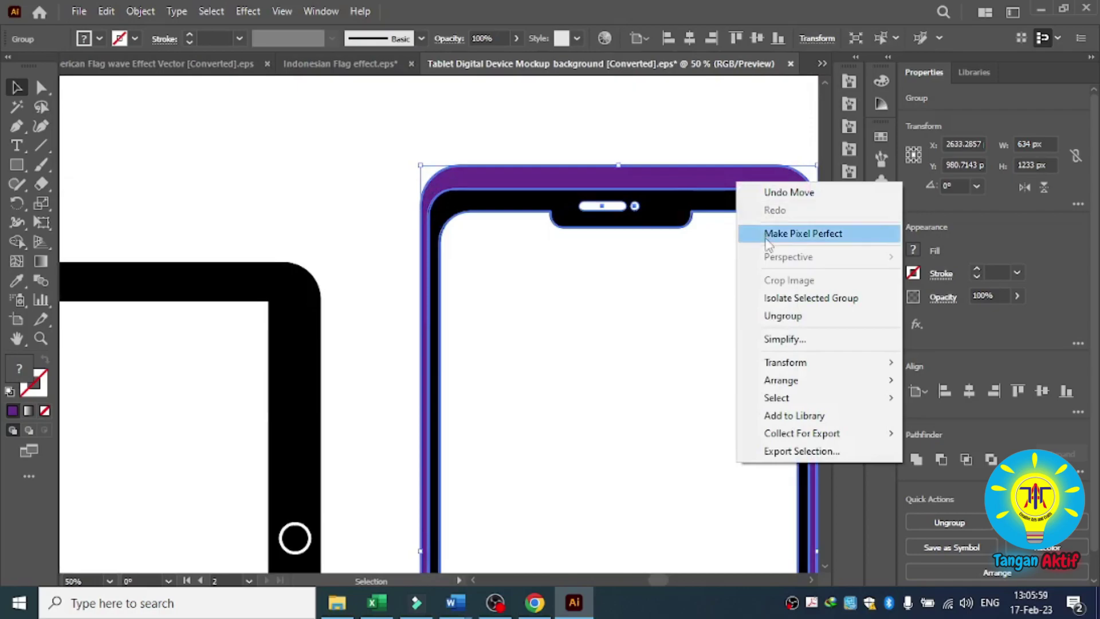
pyautogui.click(783, 315)
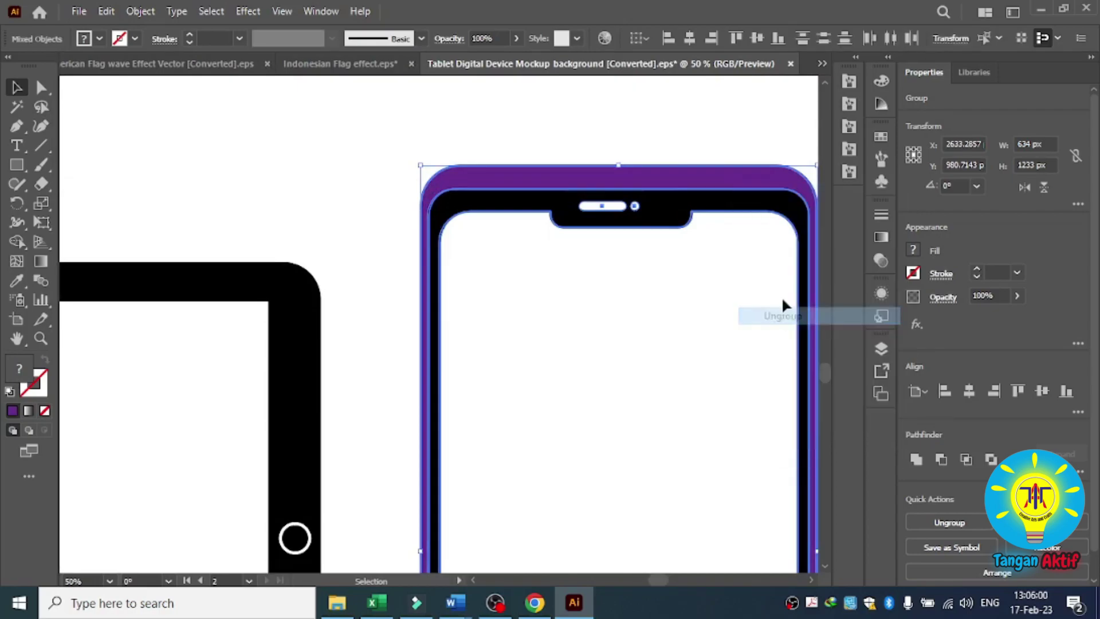
pyautogui.click(764, 116)
pyautogui.scroll(-4, 729, 148)
pyautogui.scroll(-1, 758, 157)
pyautogui.scroll(3, 751, 170)
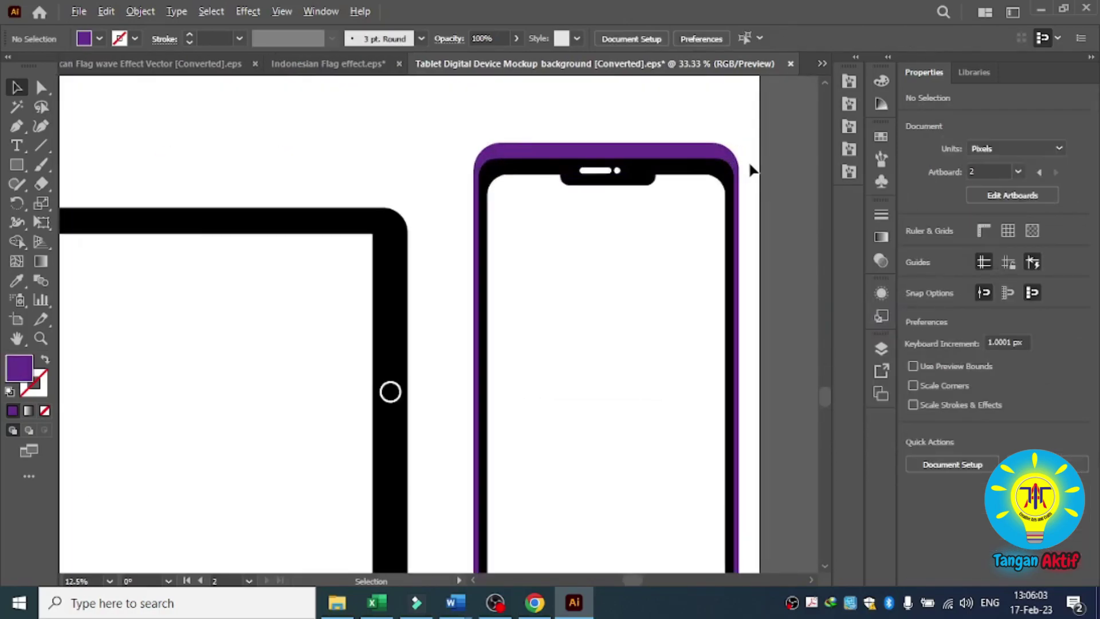
pyautogui.scroll(1, 723, 195)
pyautogui.click(719, 162)
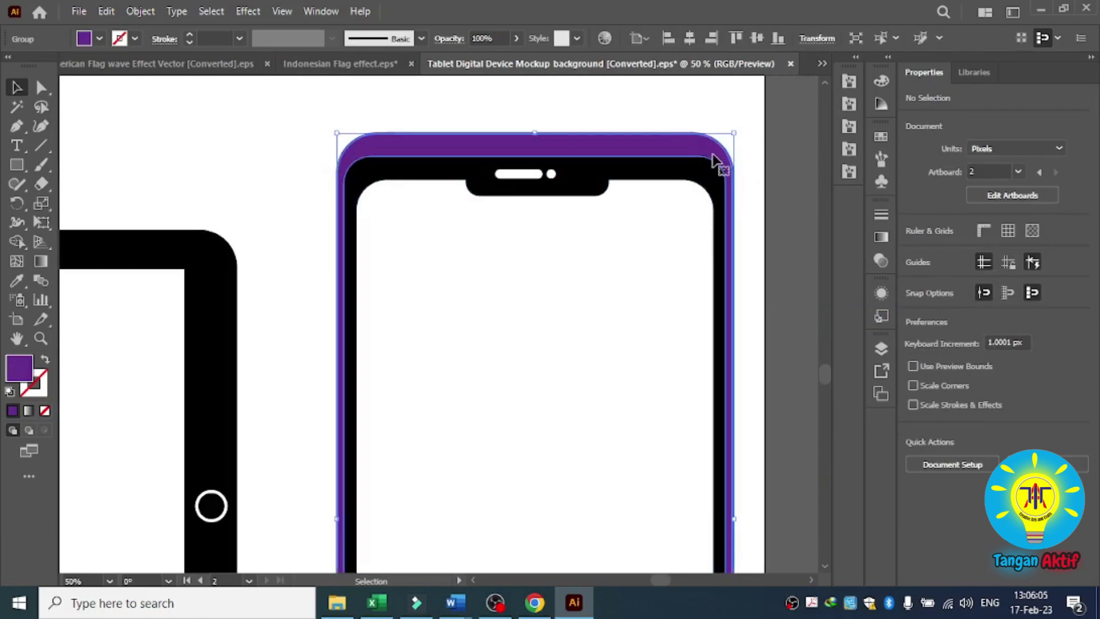
pyautogui.click(98, 40)
pyautogui.click(44, 65)
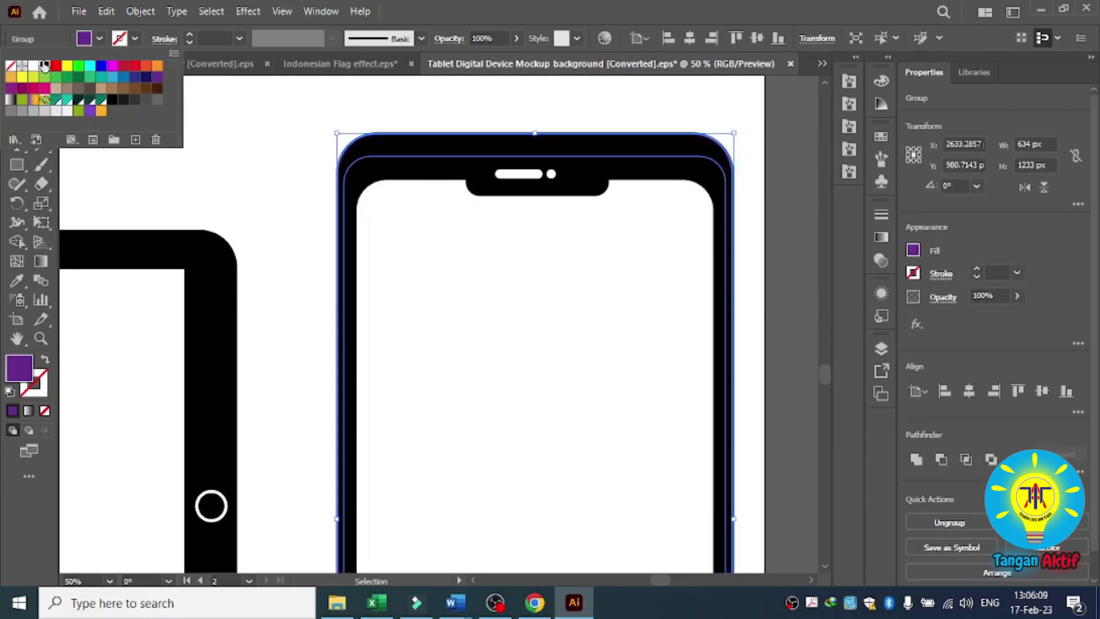
# Step: Fill the copy's inner 610 × 1186 px body band blue
pyautogui.click(252, 104)
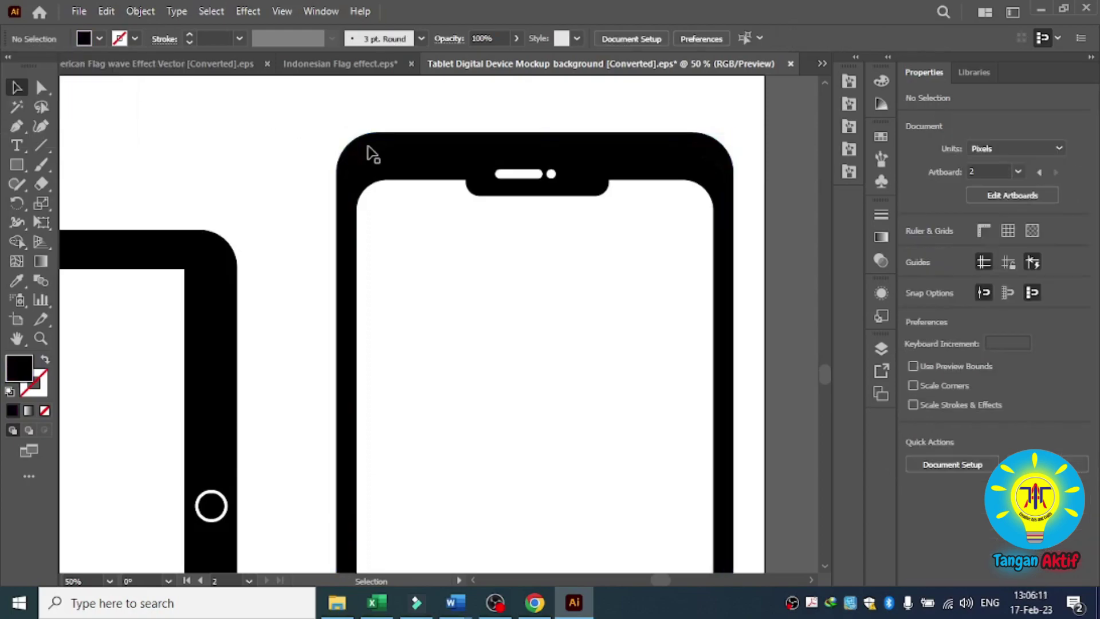
pyautogui.click(388, 172)
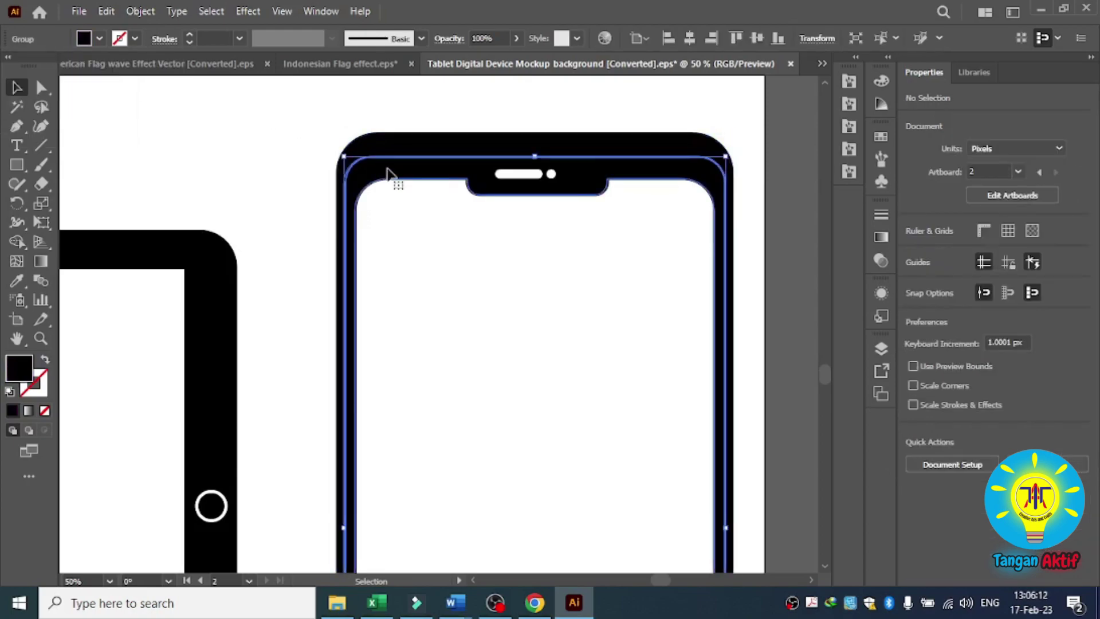
pyautogui.click(97, 42)
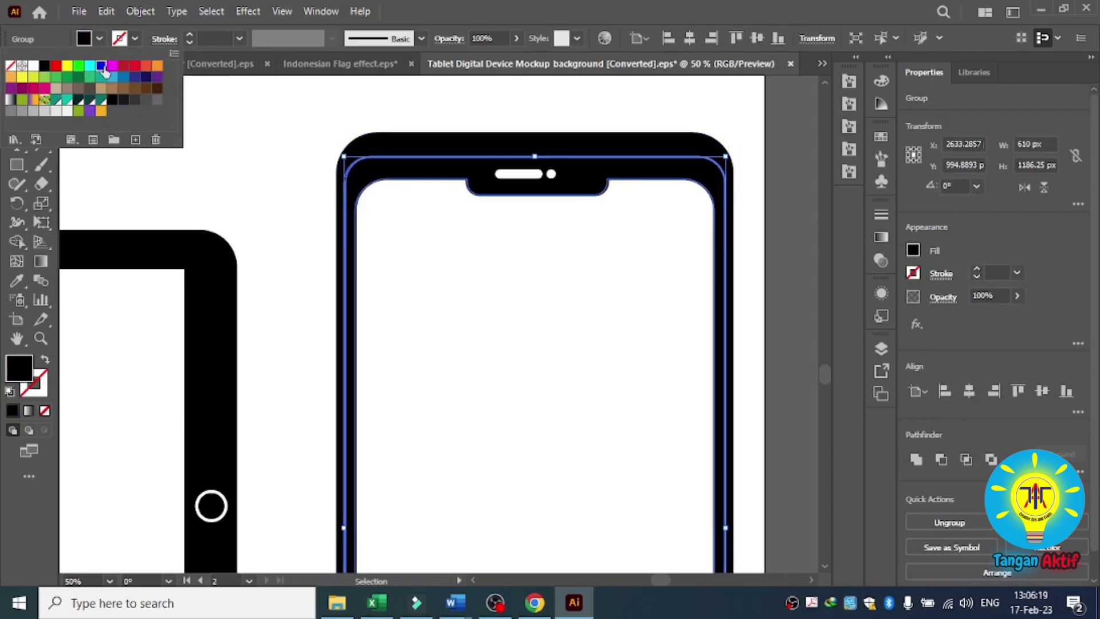
pyautogui.click(102, 66)
pyautogui.click(275, 139)
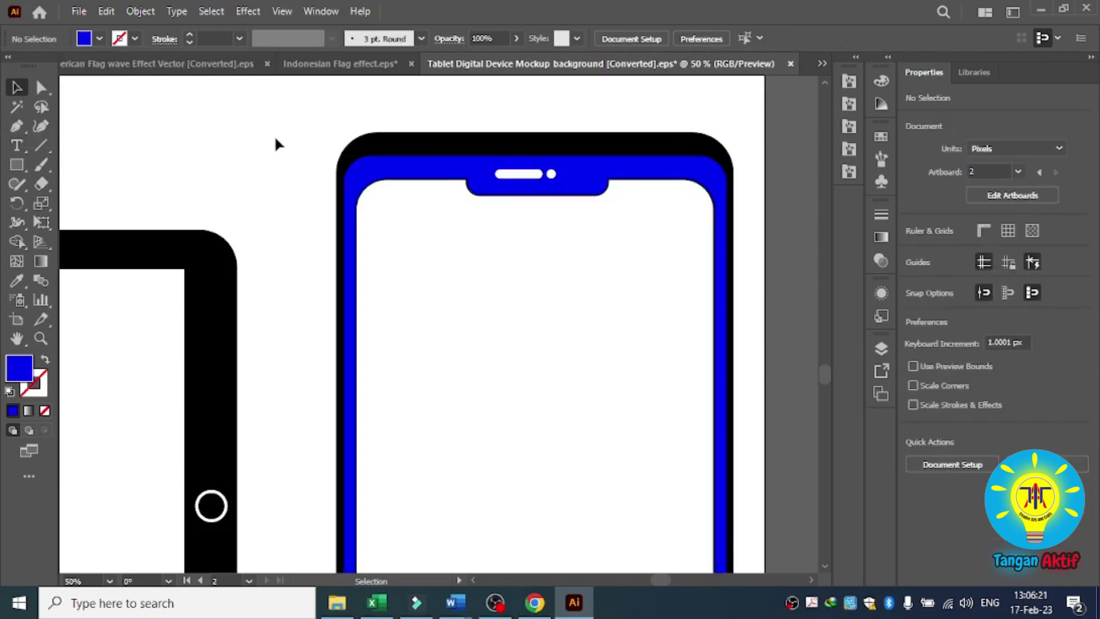
pyautogui.keyDown('alt'); pyautogui.scroll(-3, 297, 147); pyautogui.keyUp('alt')
pyautogui.keyDown('alt'); pyautogui.scroll(-2, 297, 147); pyautogui.keyUp('alt')
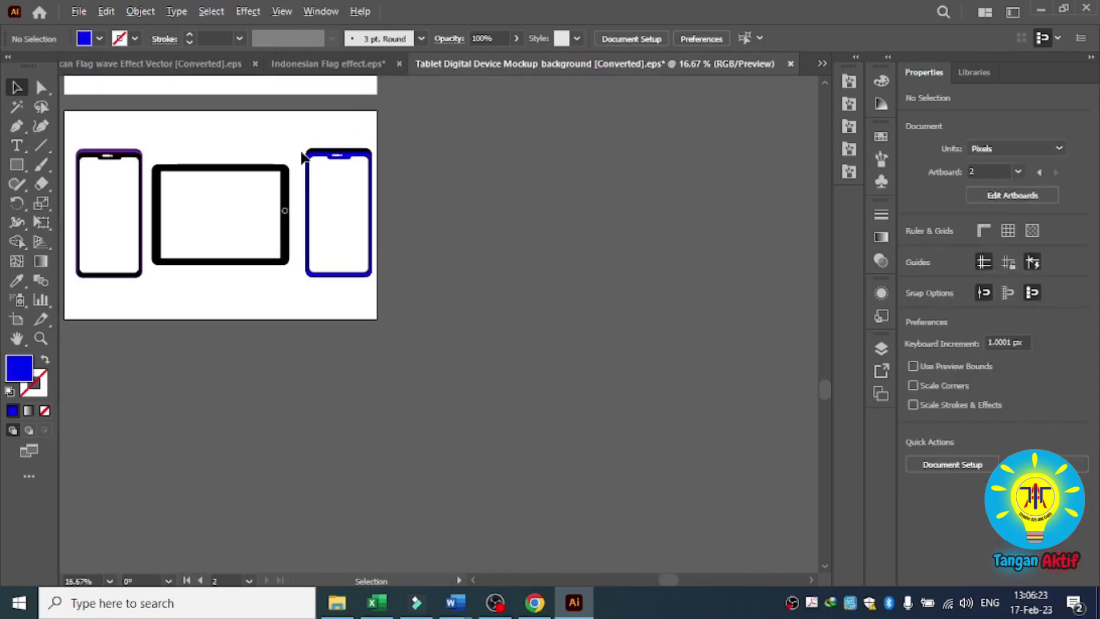
# Step: Draw a flat 530 × 39 px ellipse just beneath the purple phone
pyautogui.keyDown('alt'); pyautogui.scroll(1, 77, 182); pyautogui.keyUp('alt')
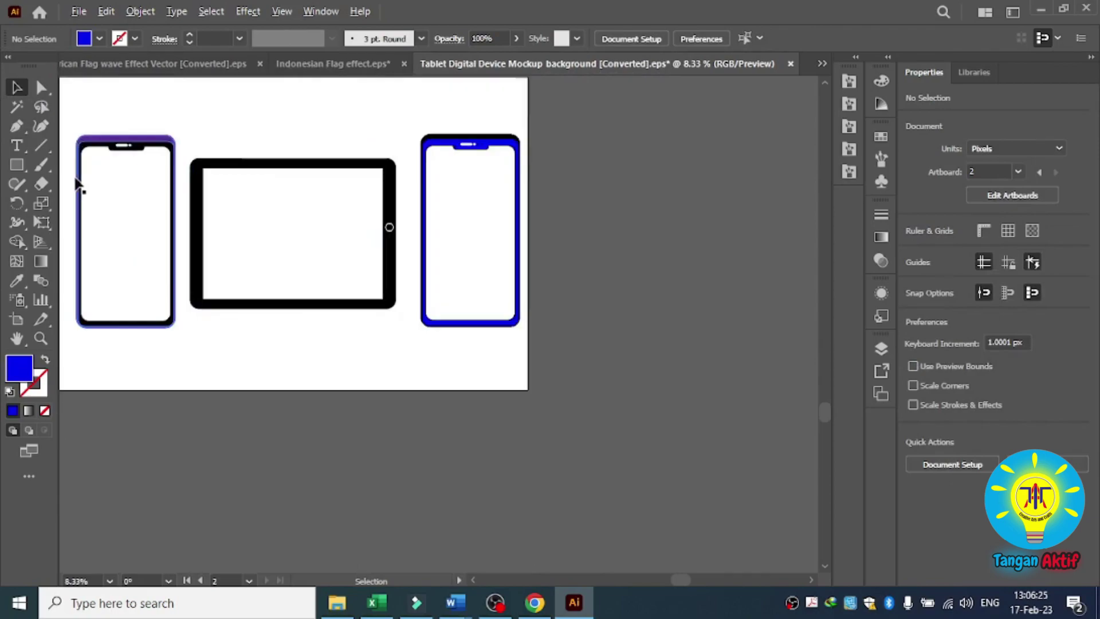
pyautogui.keyDown('alt'); pyautogui.scroll(1, 77, 183); pyautogui.keyUp('alt')
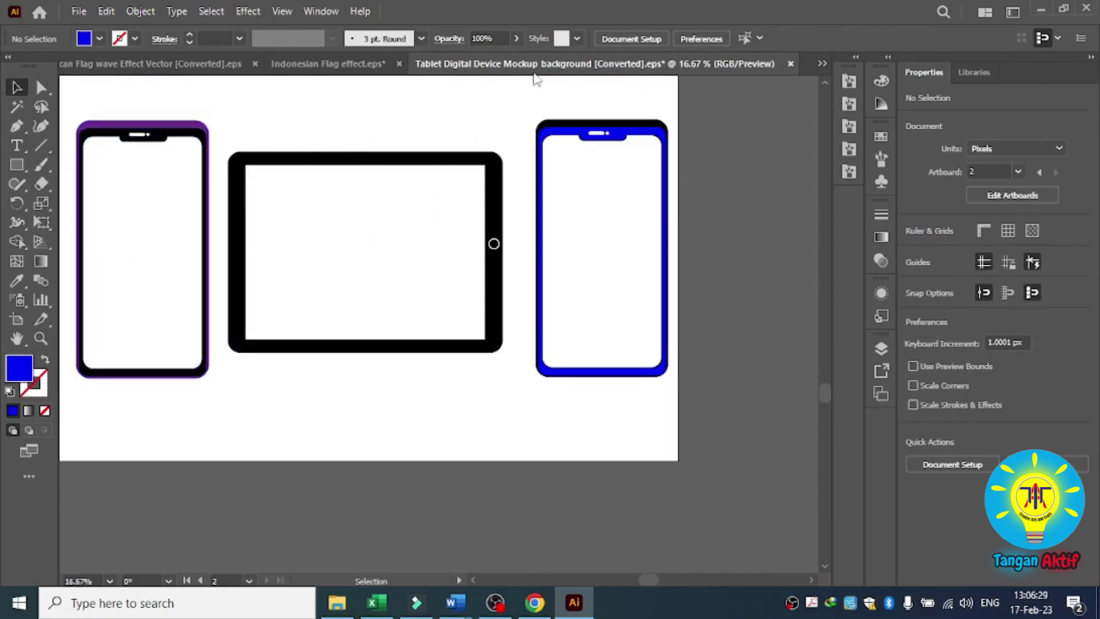
pyautogui.scroll(2, 401, 269)
pyautogui.scroll(3, 388, 264)
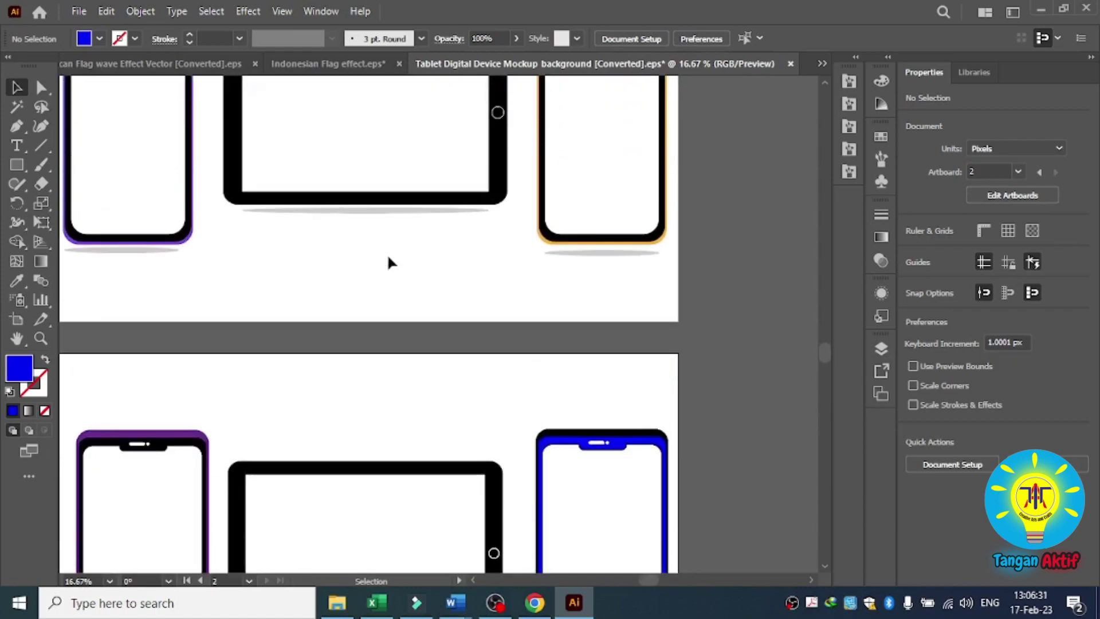
pyautogui.scroll(-2, 387, 258)
pyautogui.scroll(-2, 390, 261)
pyautogui.scroll(-2, 396, 269)
pyautogui.scroll(-1, 401, 286)
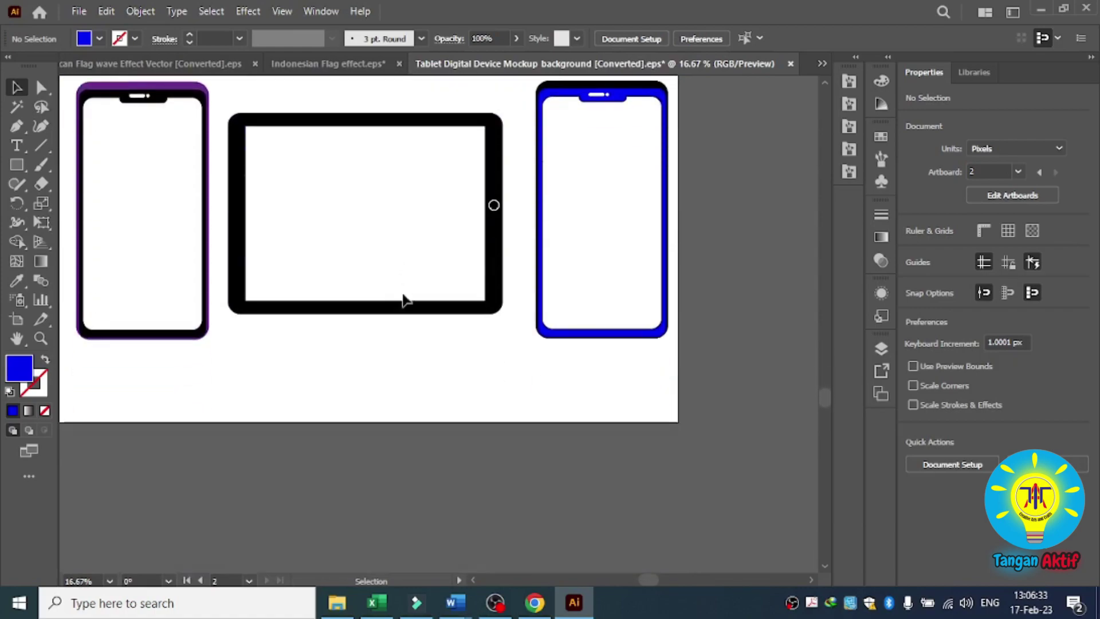
pyautogui.click(16, 165)
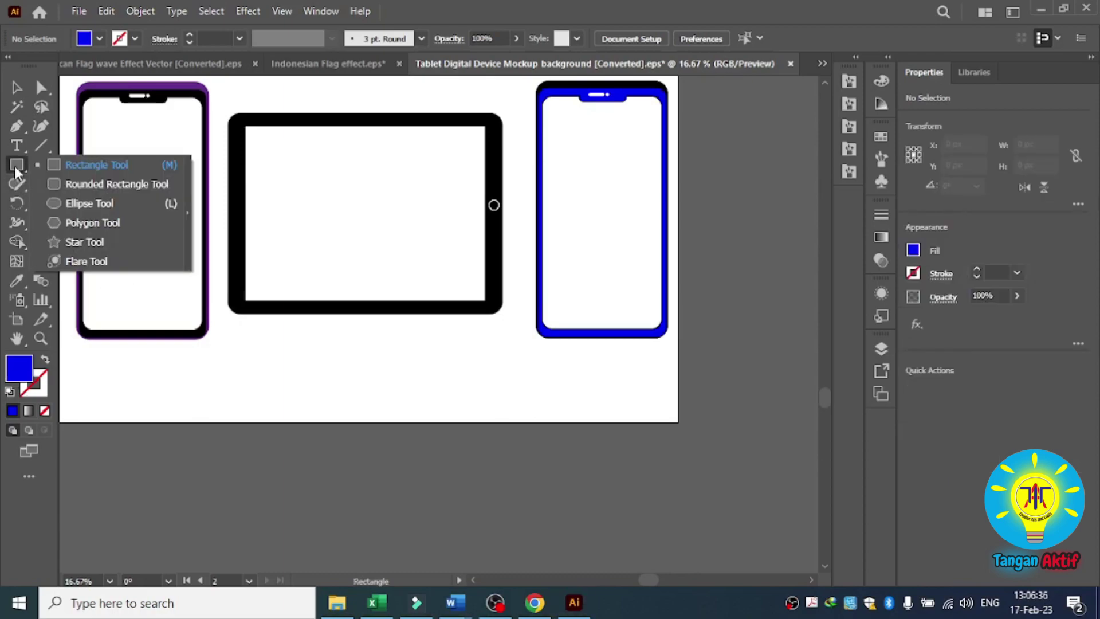
pyautogui.click(94, 203)
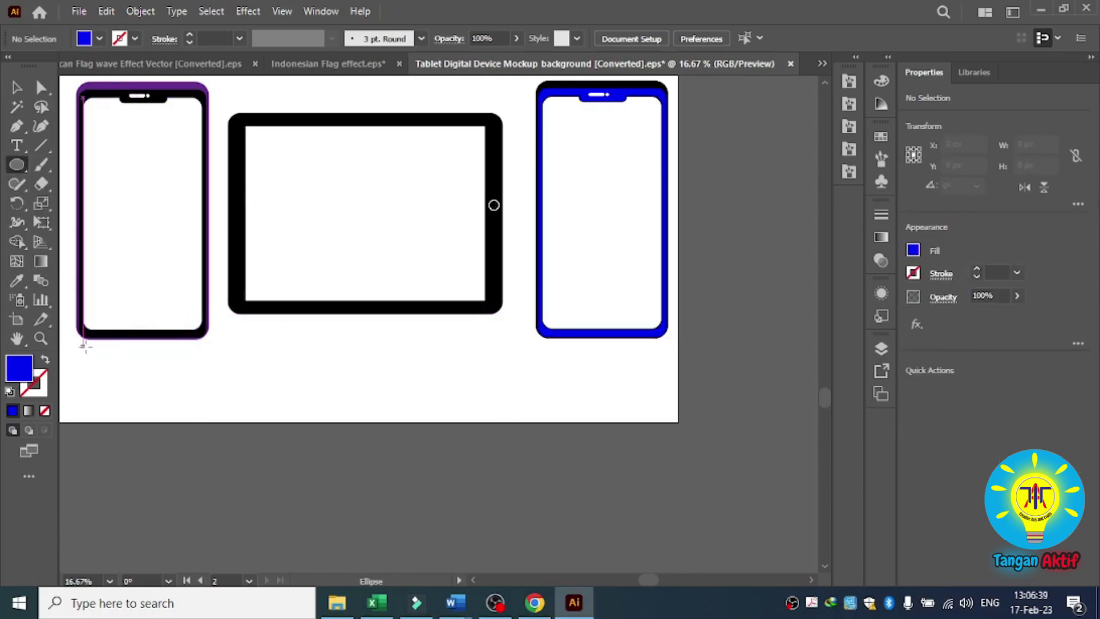
pyautogui.moveTo(85, 346); pyautogui.dragTo(193, 359)
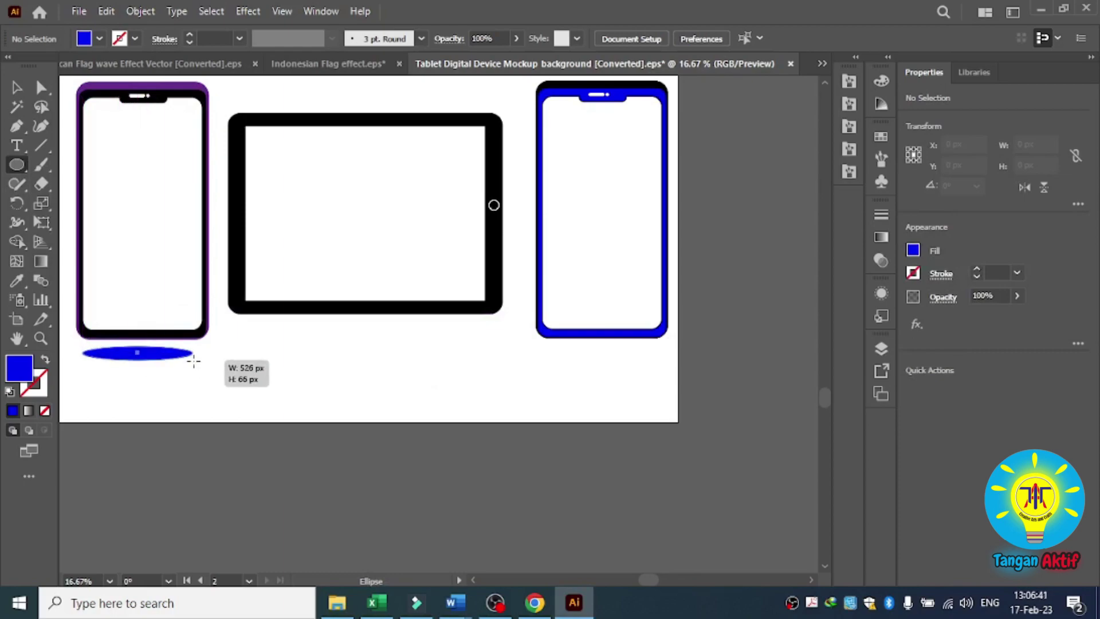
pyautogui.moveTo(193, 360); pyautogui.dragTo(196, 355)
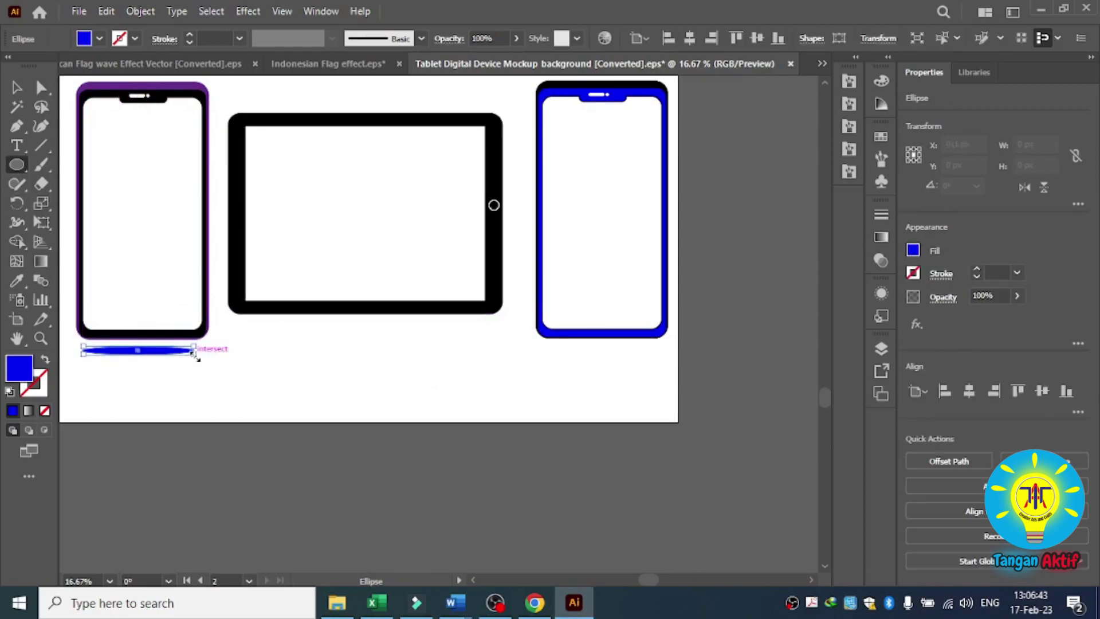
# Step: Fill the shadow ellipse light grey
pyautogui.click(100, 38)
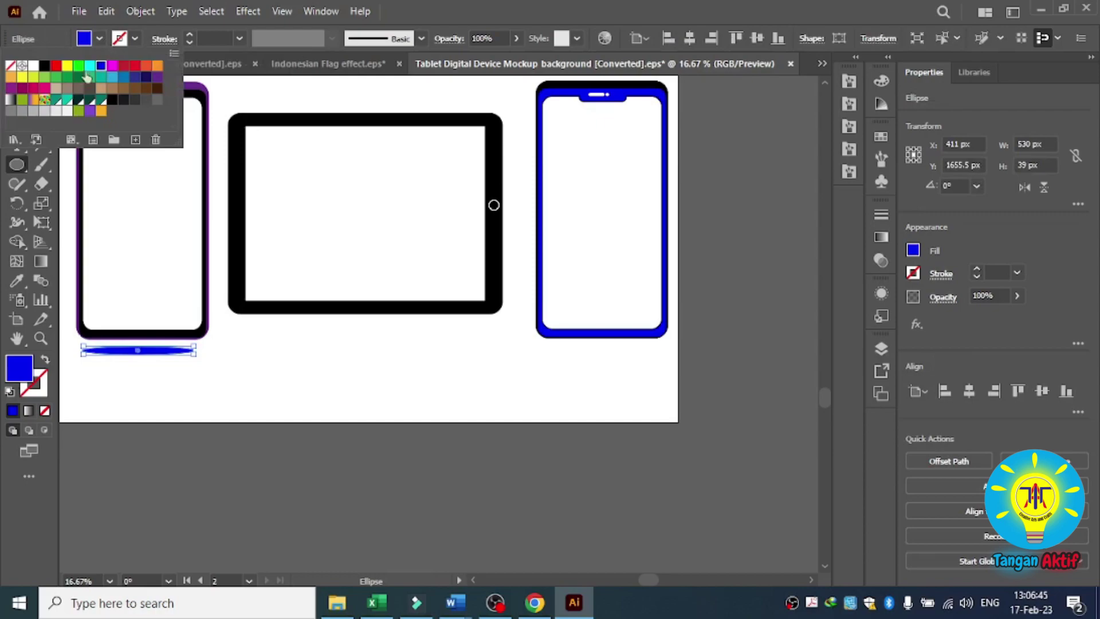
pyautogui.click(43, 111)
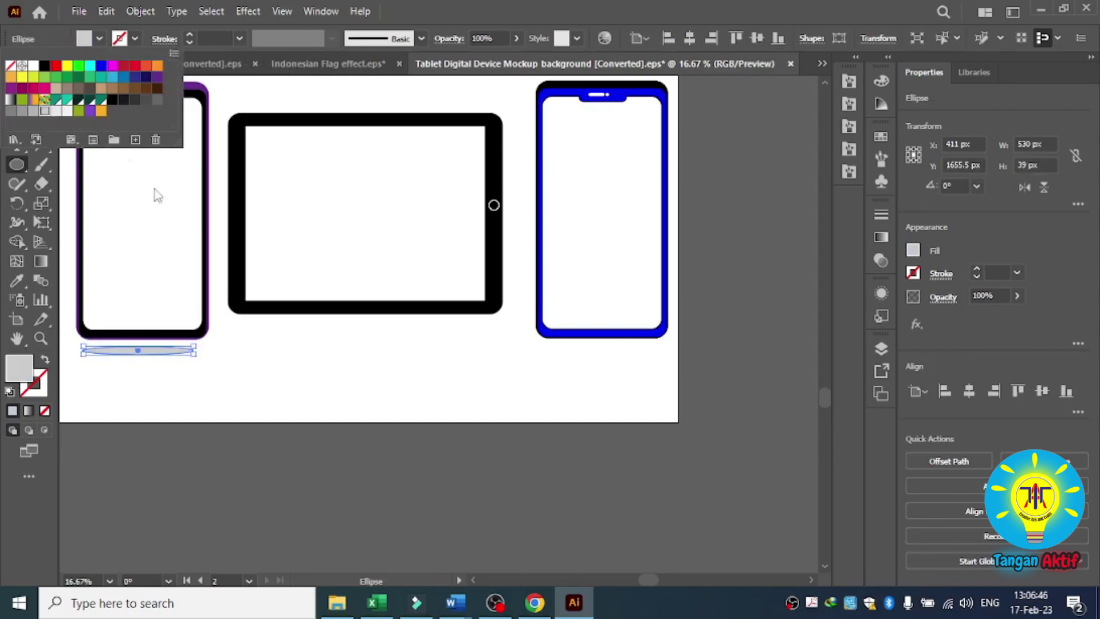
pyautogui.click(223, 376)
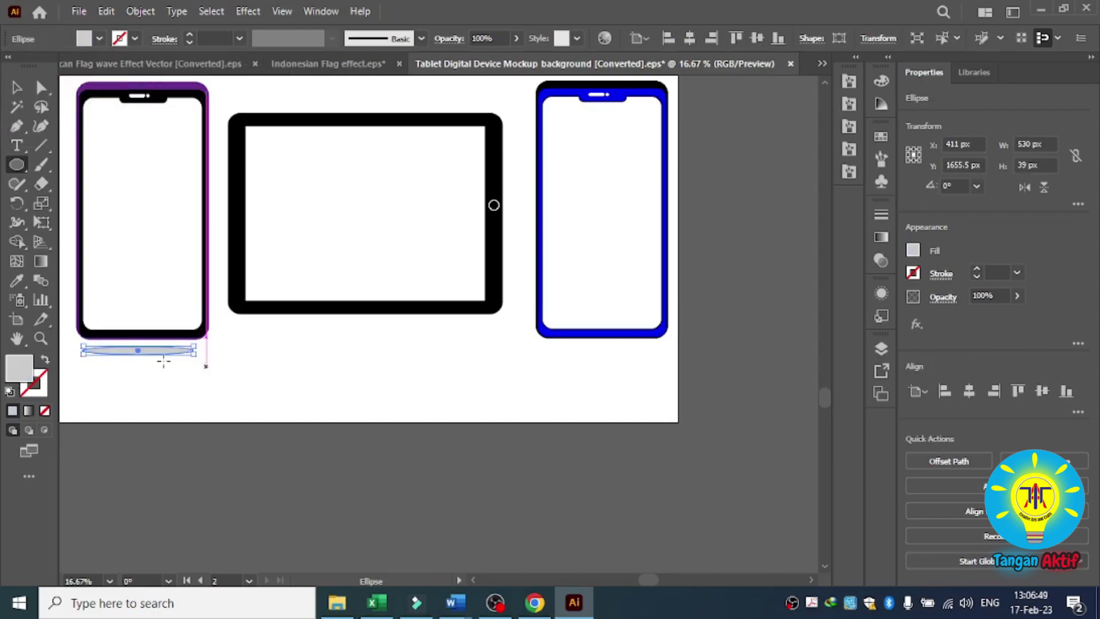
pyautogui.click(16, 87)
# Step: Alt-drag copies of the grey shadow ellipse under the blue phone and under the tablet
pyautogui.click(177, 400)
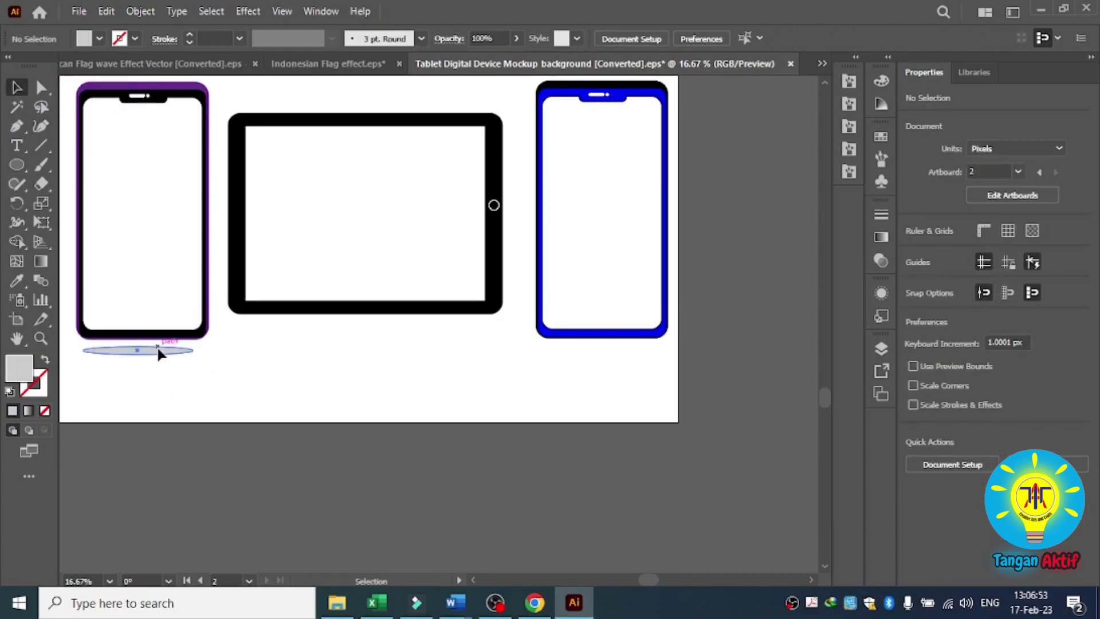
pyautogui.moveTo(159, 354)
pyautogui.mouseDown()
pyautogui.moveTo(647, 355)
pyautogui.moveTo(620, 351)
pyautogui.mouseUp()
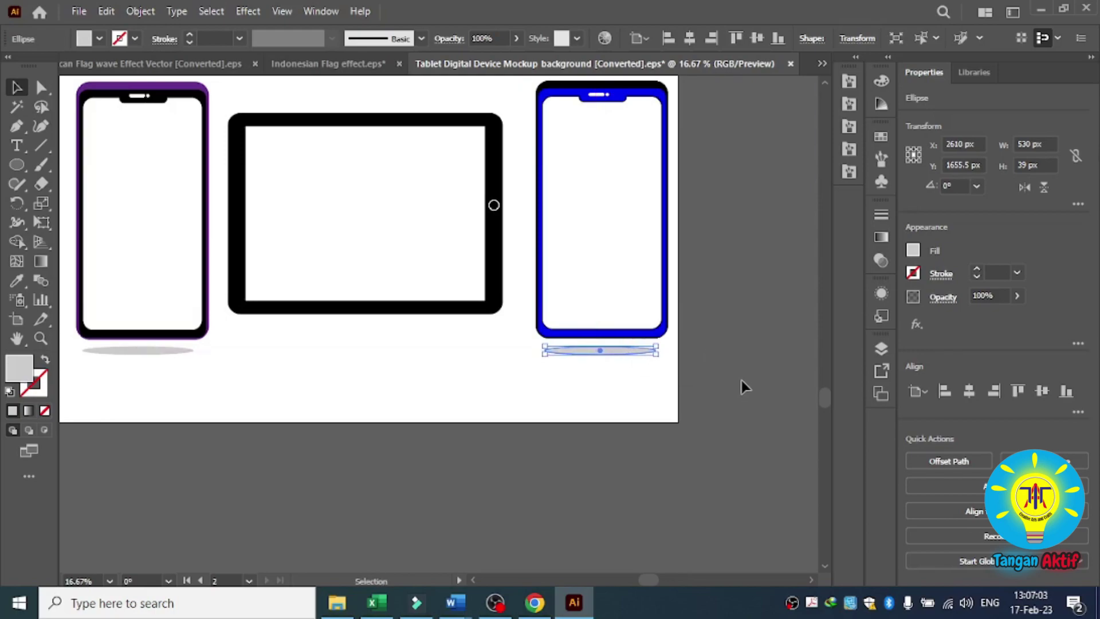
pyautogui.click(132, 351)
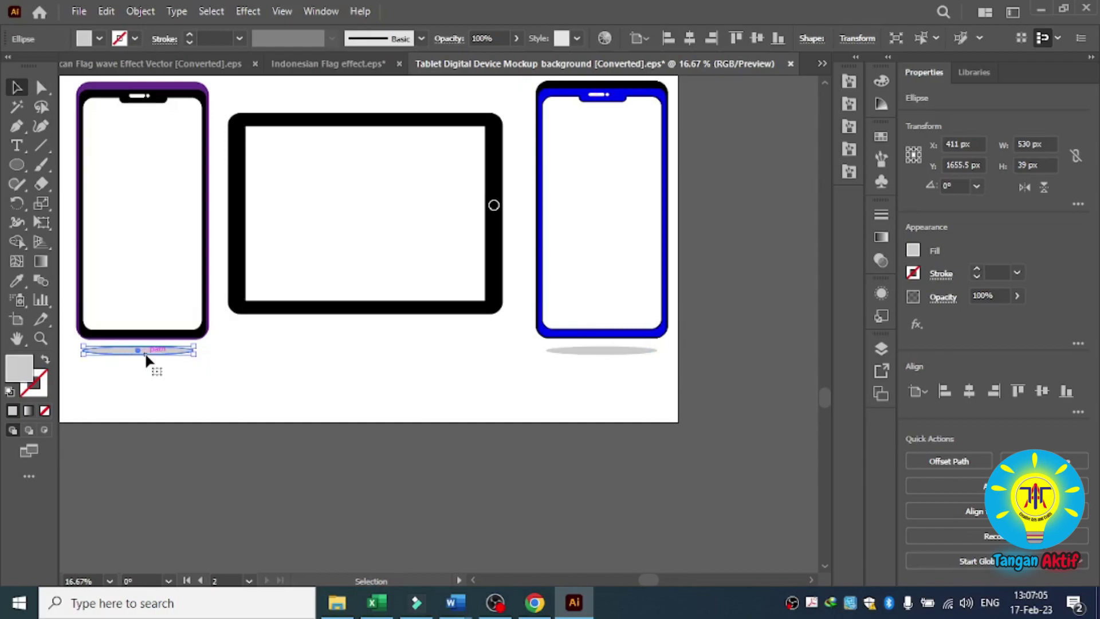
pyautogui.moveTo(144, 352); pyautogui.dragTo(496, 328)
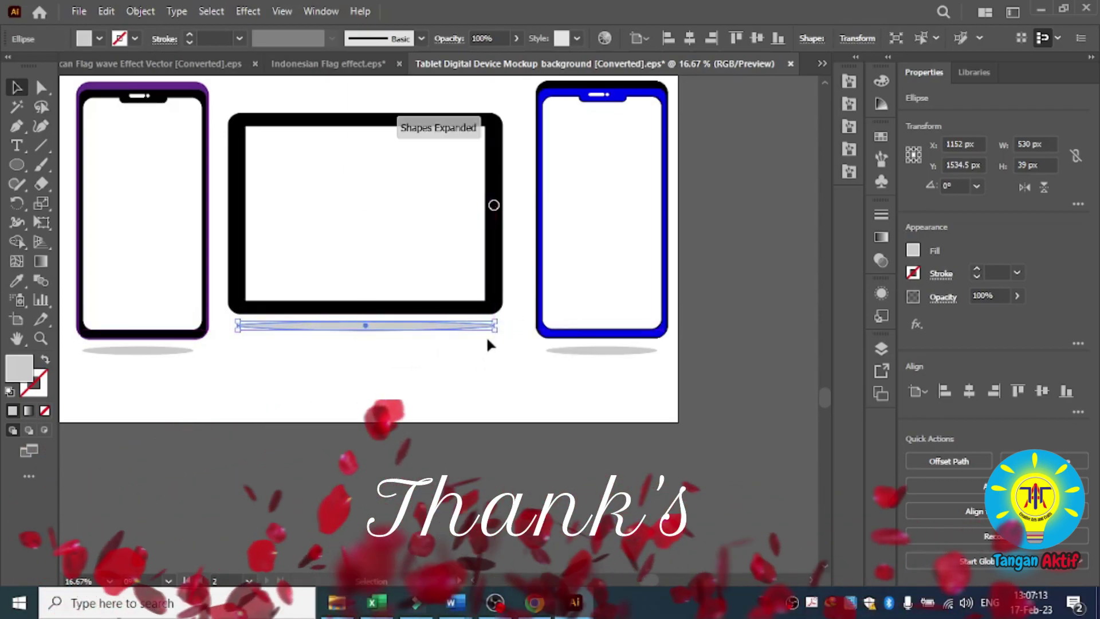
pyautogui.click(441, 393)
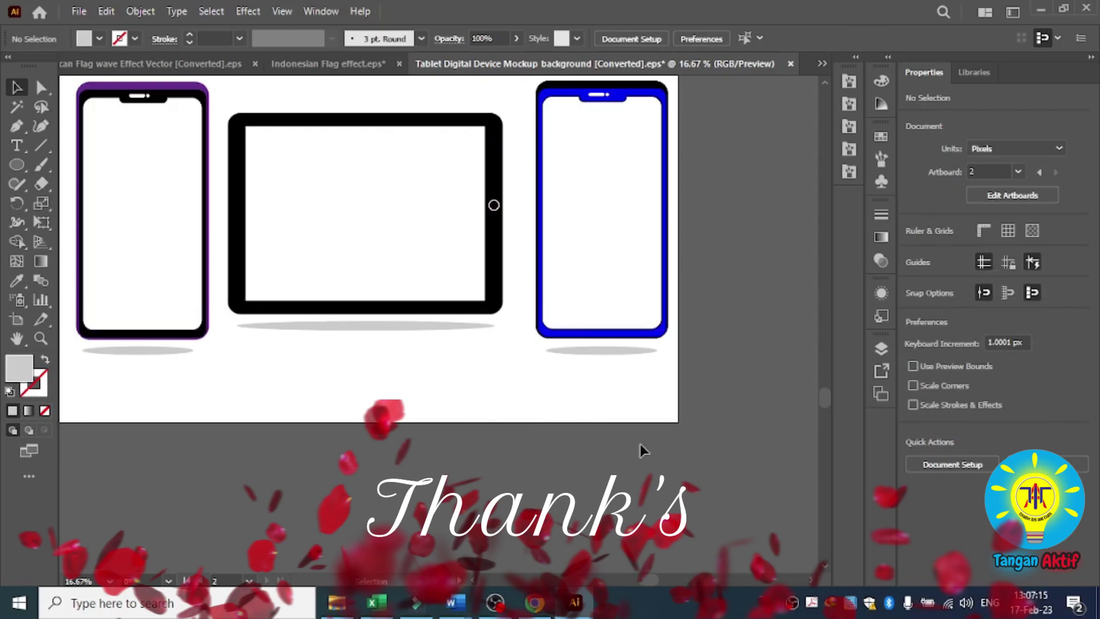
pyautogui.scroll(-1, 138, 452)
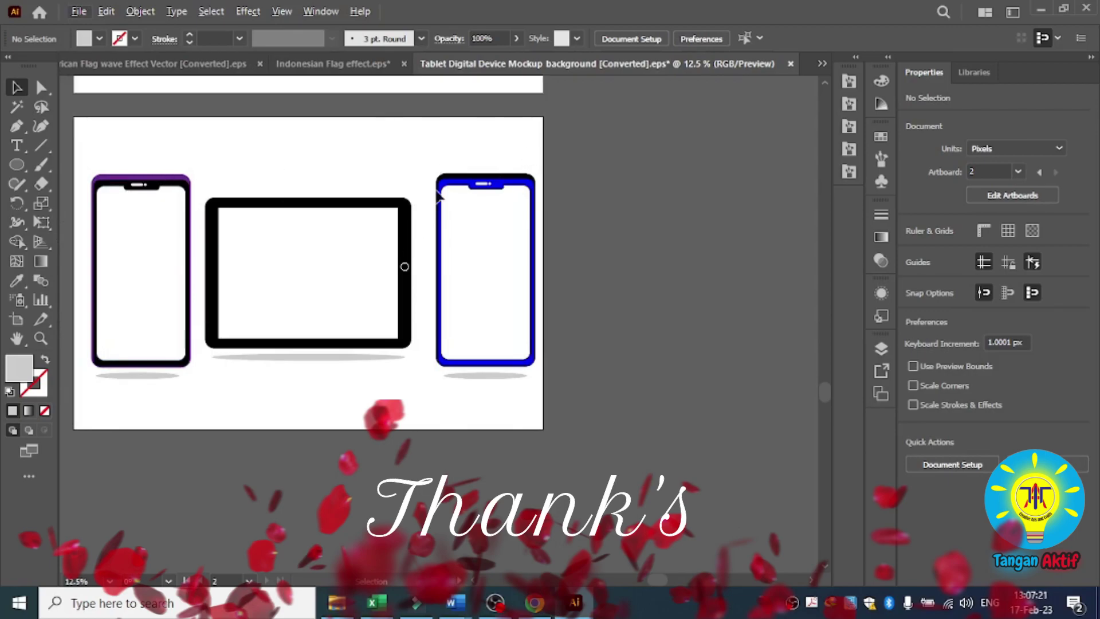
pyautogui.scroll(1, 152, 311)
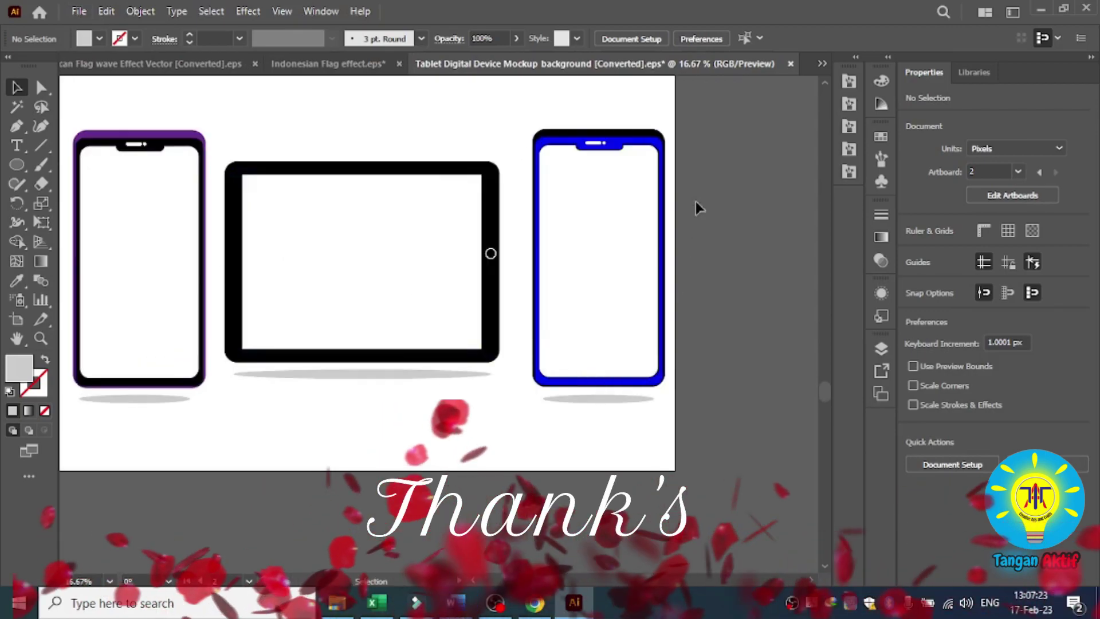